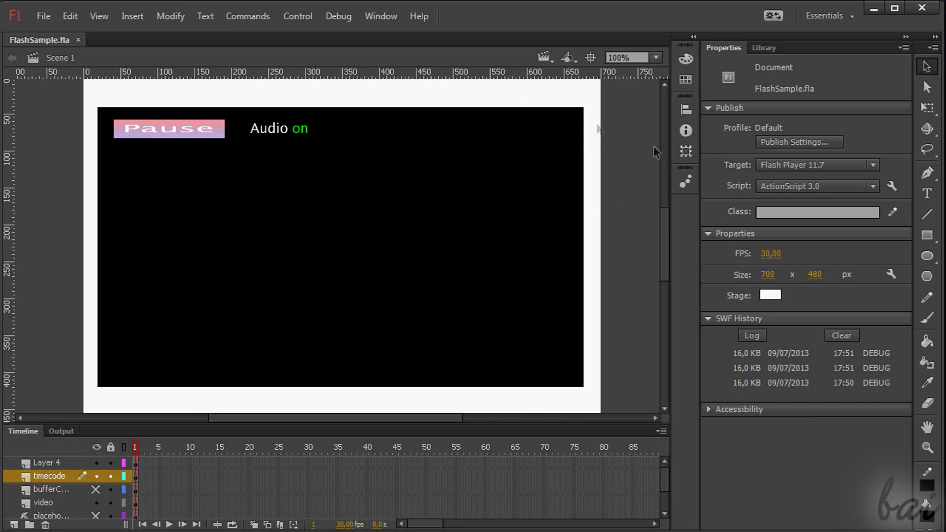
- Select the Pause button, the Audio on toggle and the video object to check their properties
mouse_move(667, 231)
left_mouse_down()
mouse_move(661, 286)
mouse_move(665, 203)
left_mouse_up()
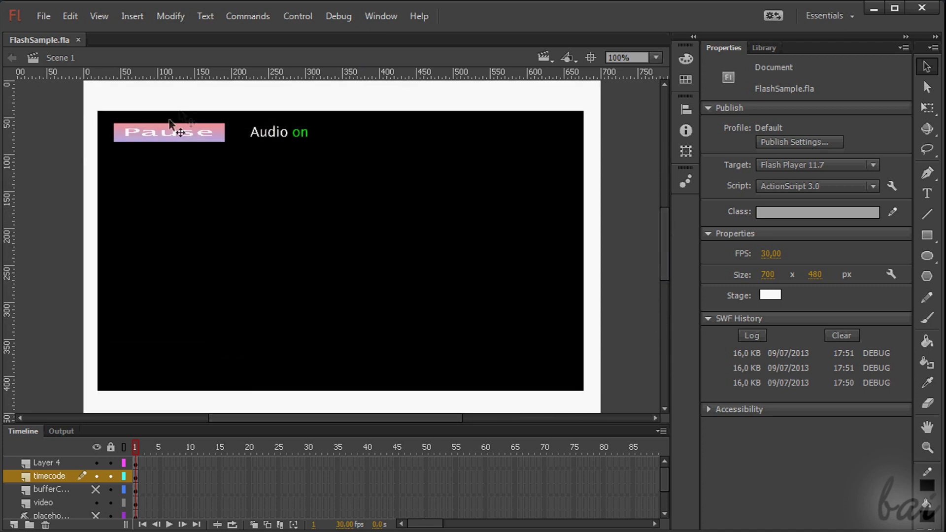
left_click(173, 138)
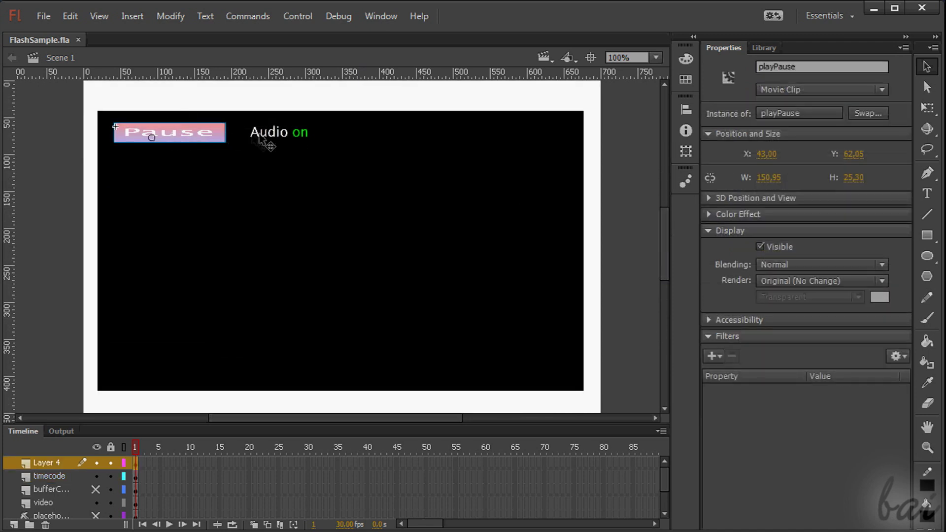
left_click(282, 137)
left_click(210, 139)
- Run the FlashSample movie in Flash Player with Debug > Debug Movie
left_click(205, 247)
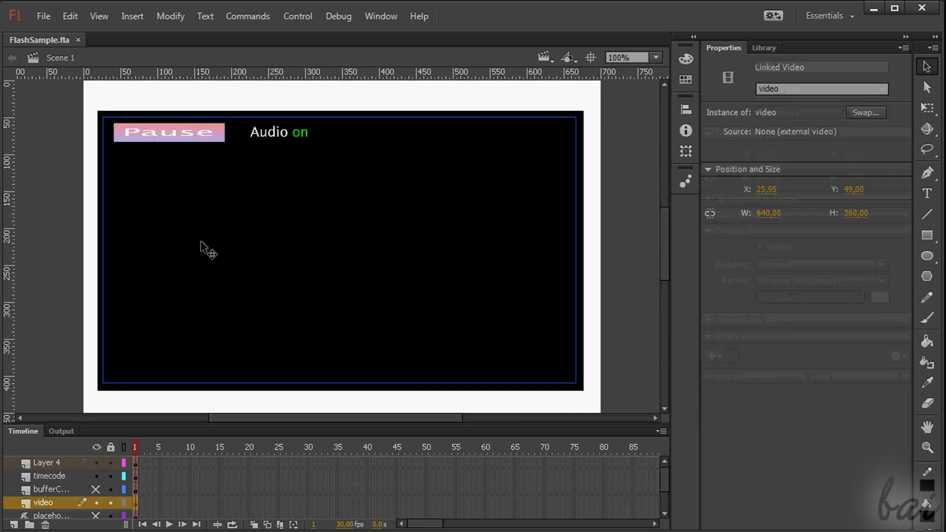
left_click(339, 15)
left_click(350, 34)
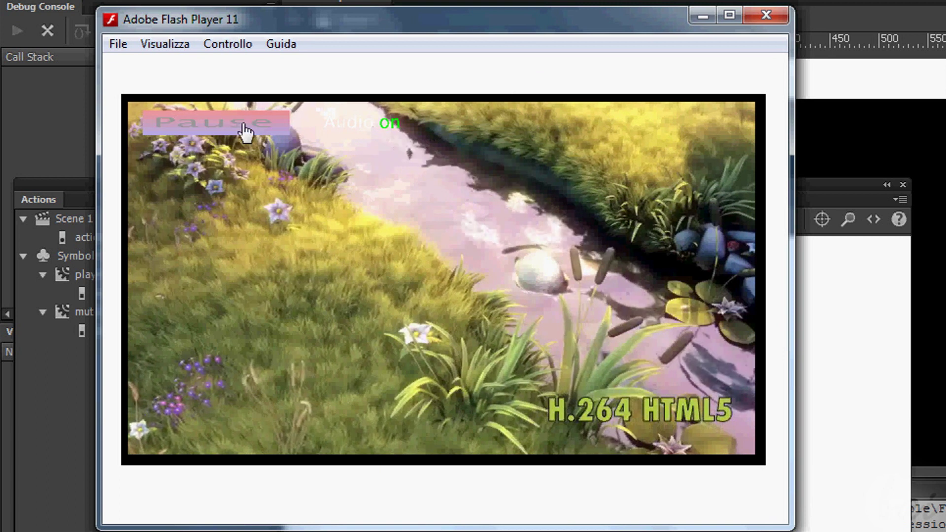
- Pause and resume the bird video twice, then turn the movie's audio off
left_click(239, 130)
left_click(238, 134)
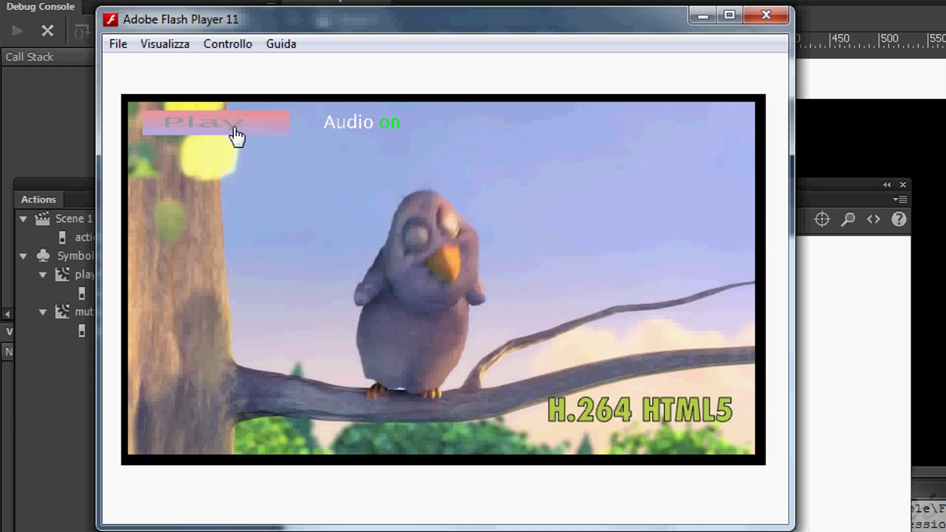
left_click(234, 131)
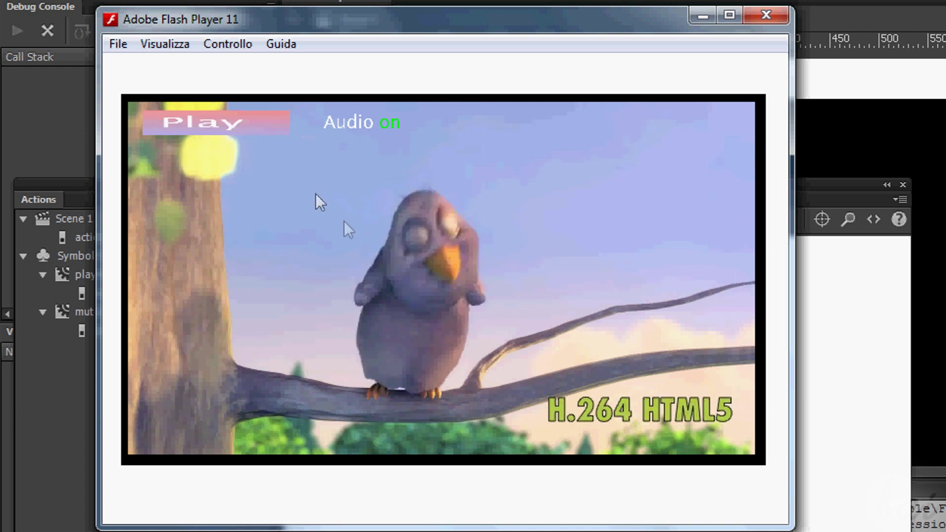
left_click(236, 131)
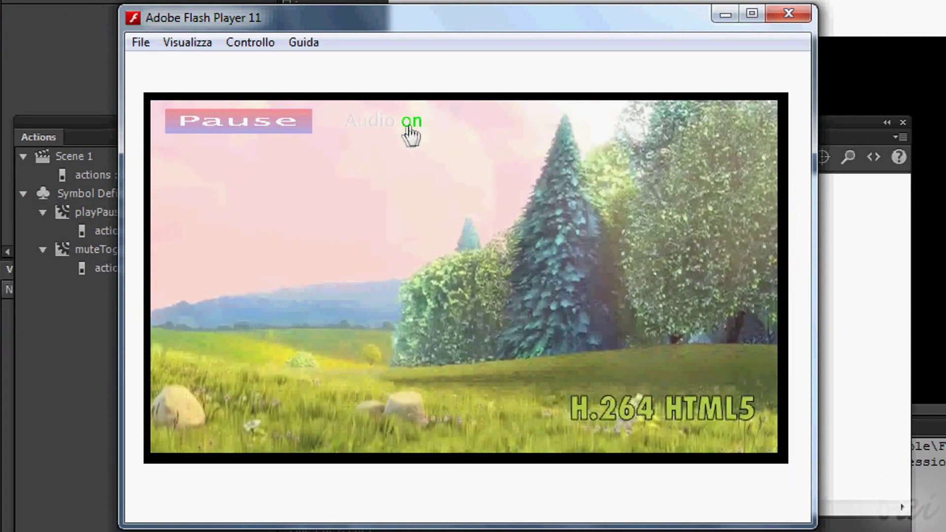
left_click(409, 127)
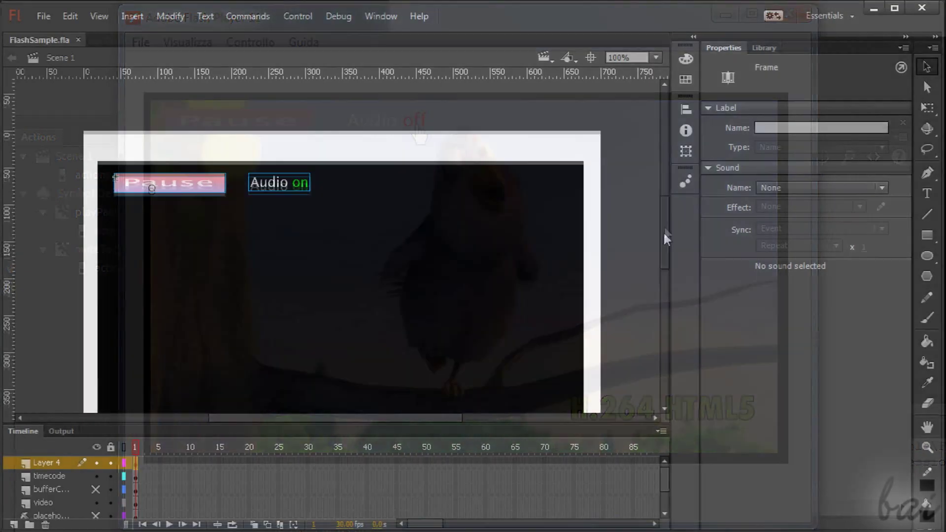
scroll(359, 194, "down", 3)
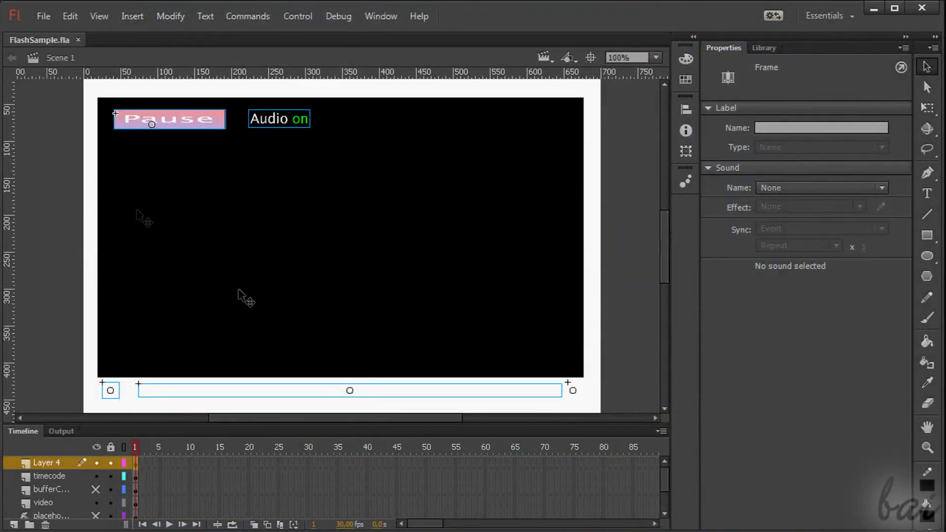
- Select the timecode, video and Layer 4 layers to view their objects' properties
left_click(52, 475)
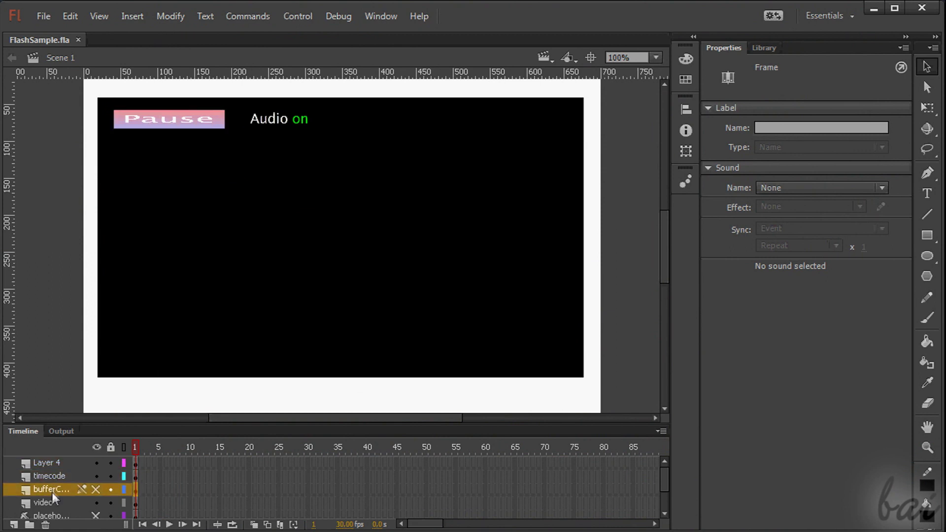
left_click(52, 502)
left_click(49, 463)
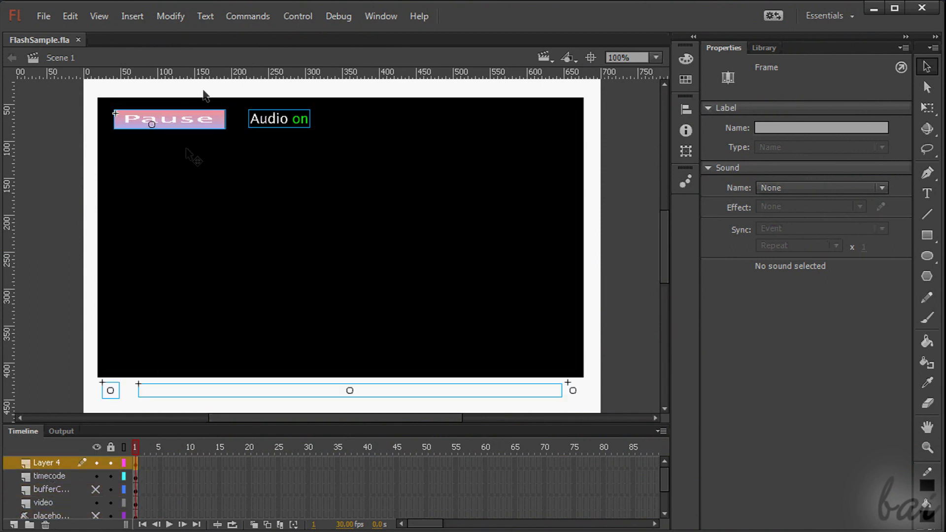
left_click(188, 120)
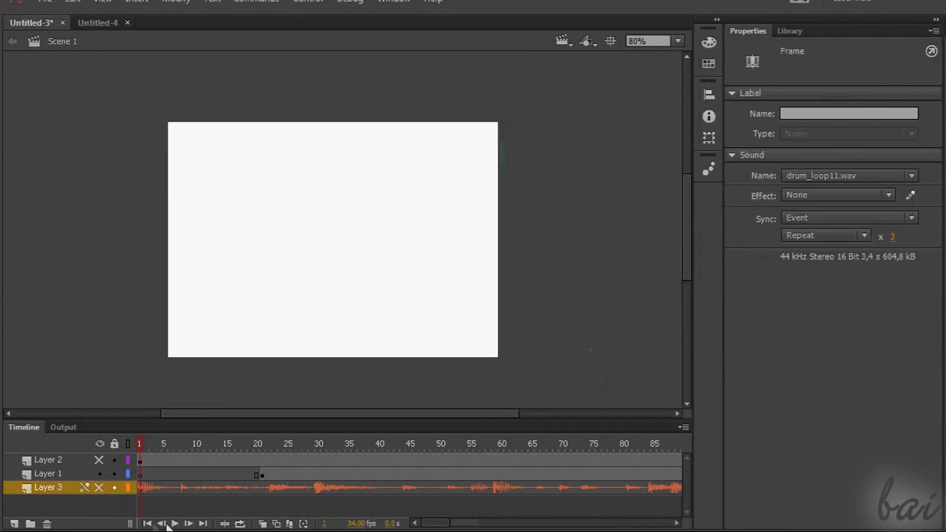
- Play the puppy video timeline, rewind it to frame 1, and stop playback
left_click(175, 524)
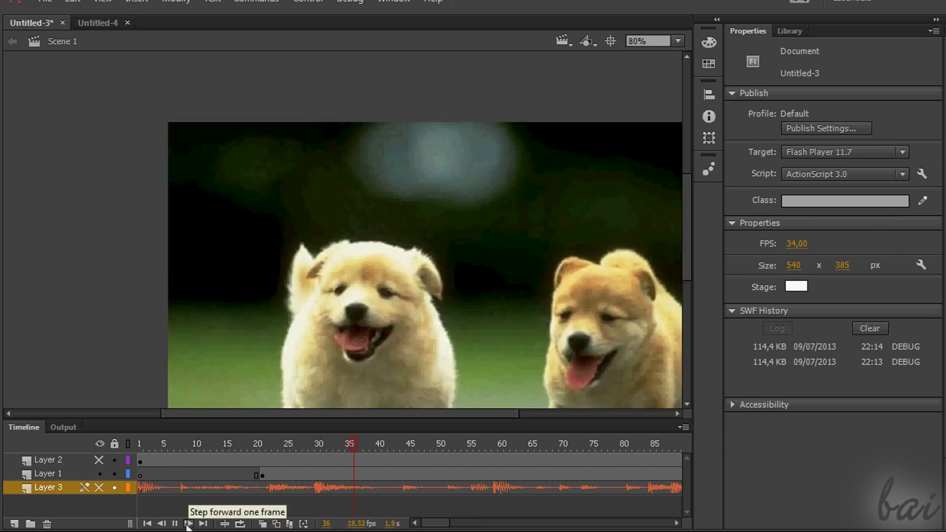
left_click(147, 524)
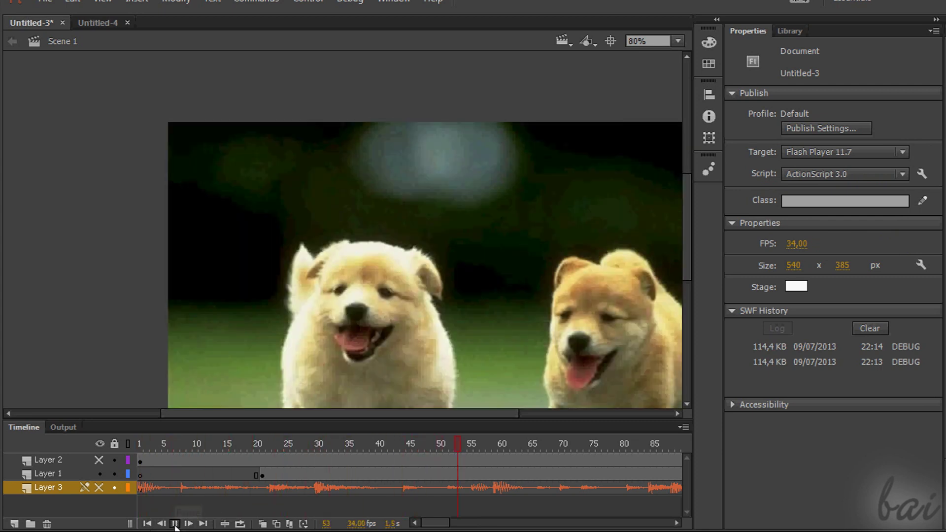
left_click(175, 524)
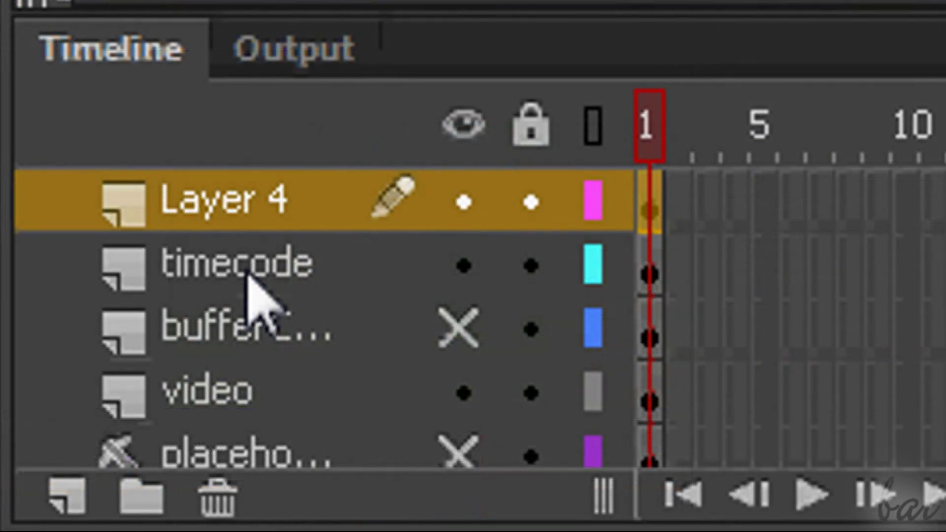
- Click through the timecode, video and Layer 4 layers again on the stage
left_click(247, 270)
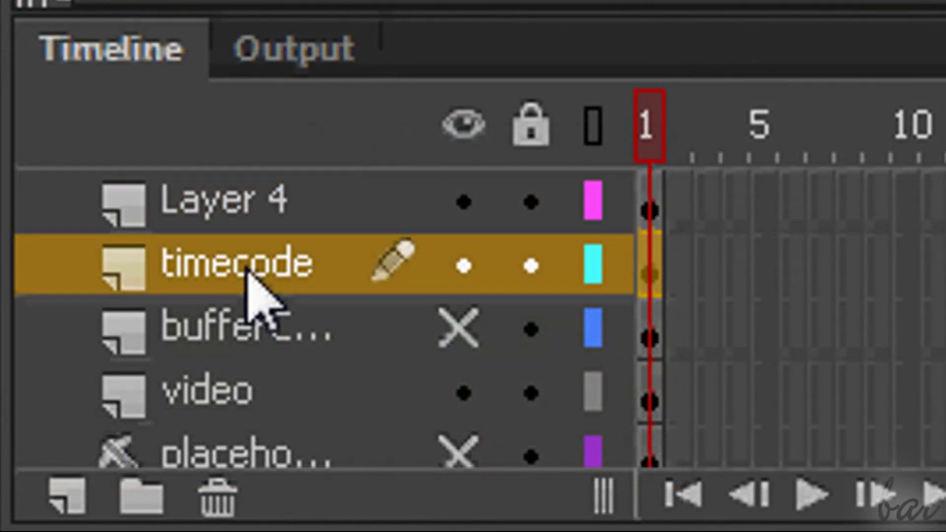
left_click(248, 334)
left_click(243, 392)
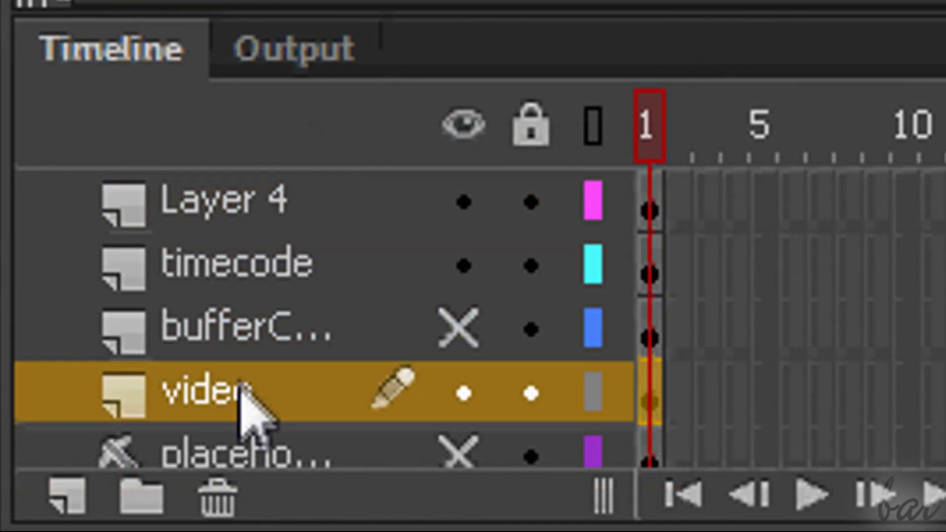
left_click(243, 269)
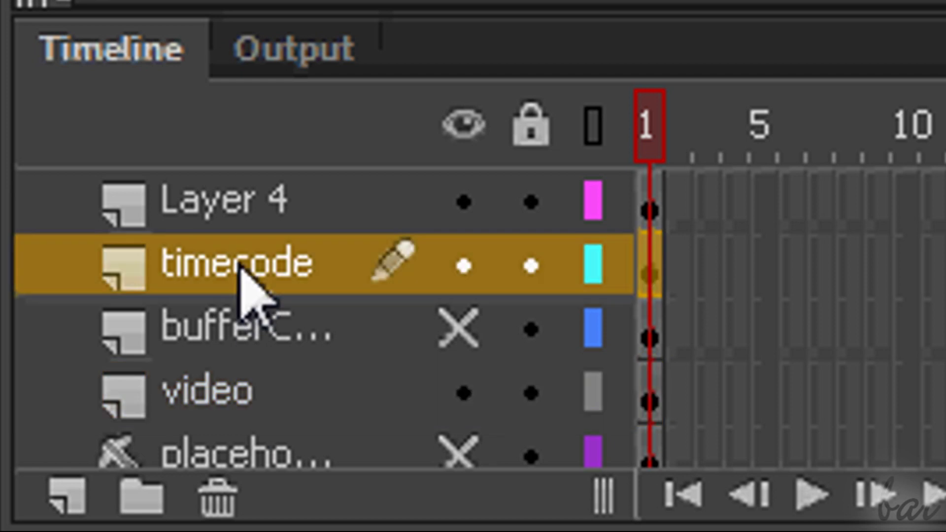
left_click(244, 201)
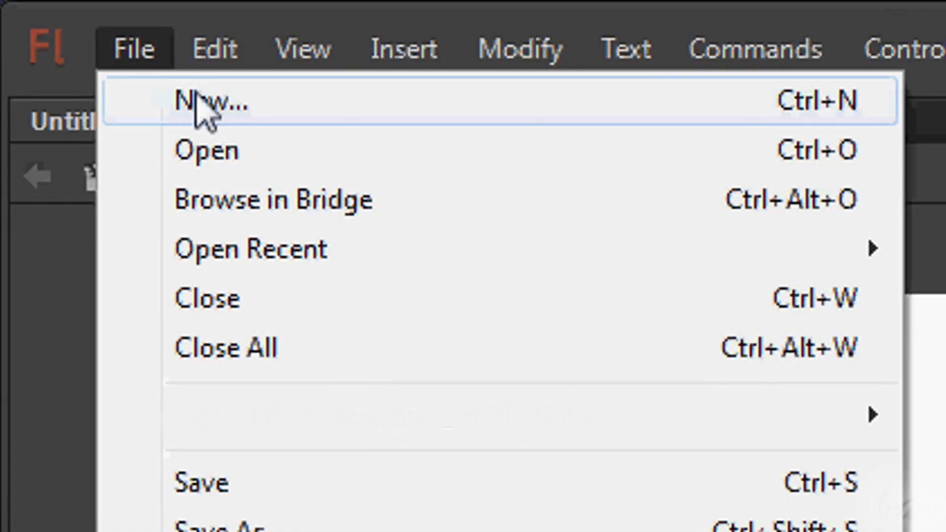
- Browse New Document template categories from AIR for Android through Sample Files
left_click(200, 108)
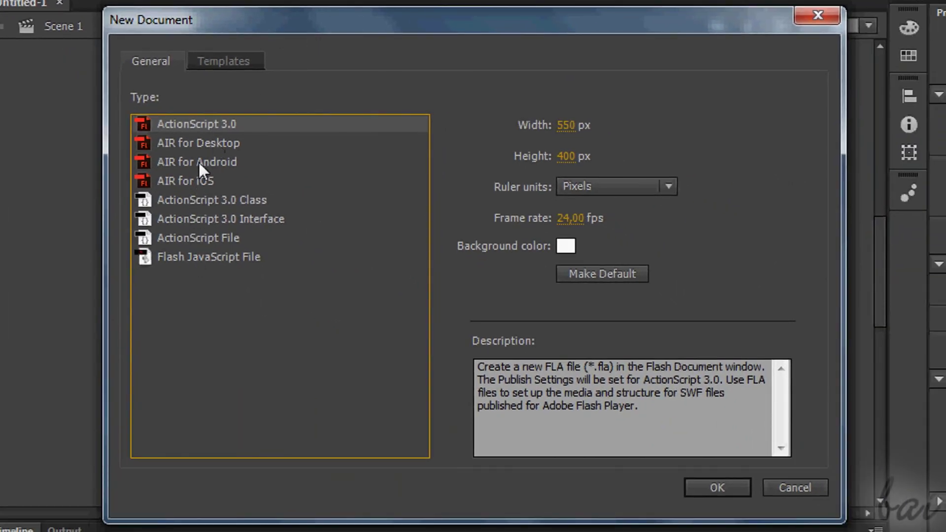
left_click(245, 63)
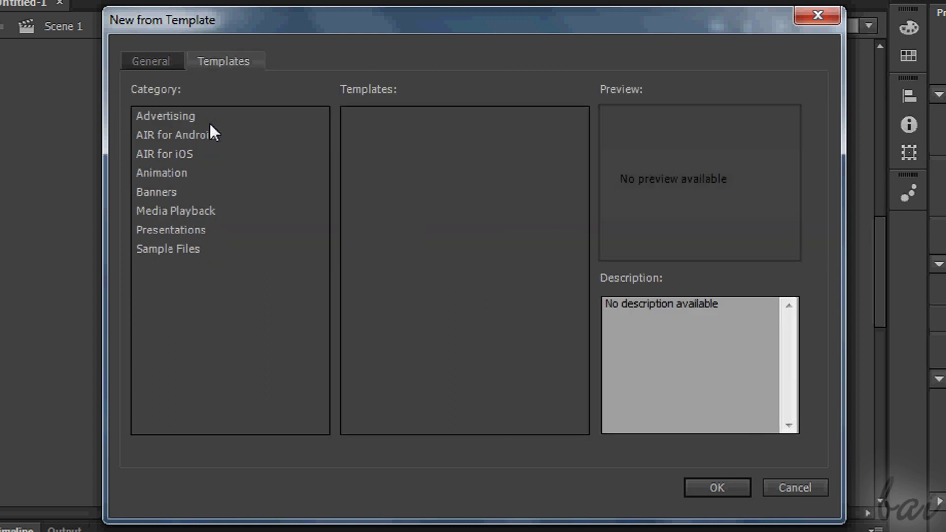
left_click(185, 135)
left_click(185, 154)
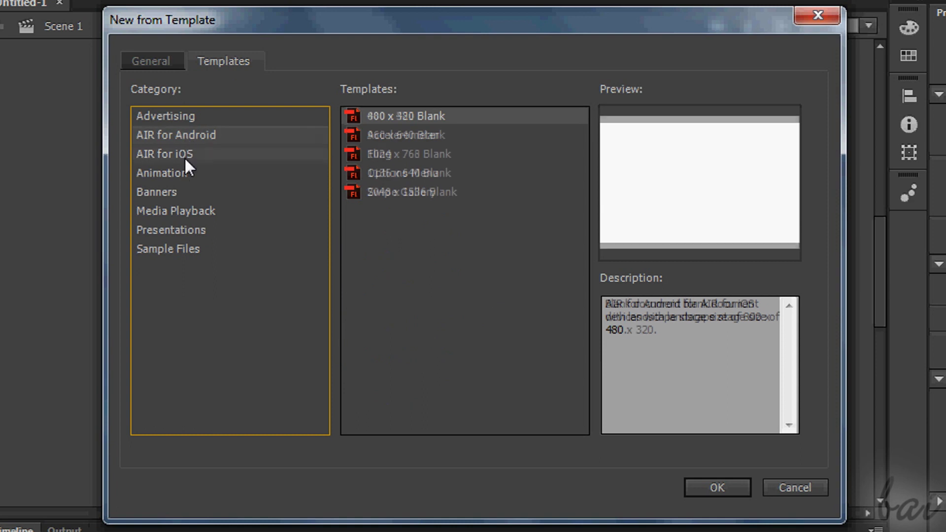
left_click(173, 174)
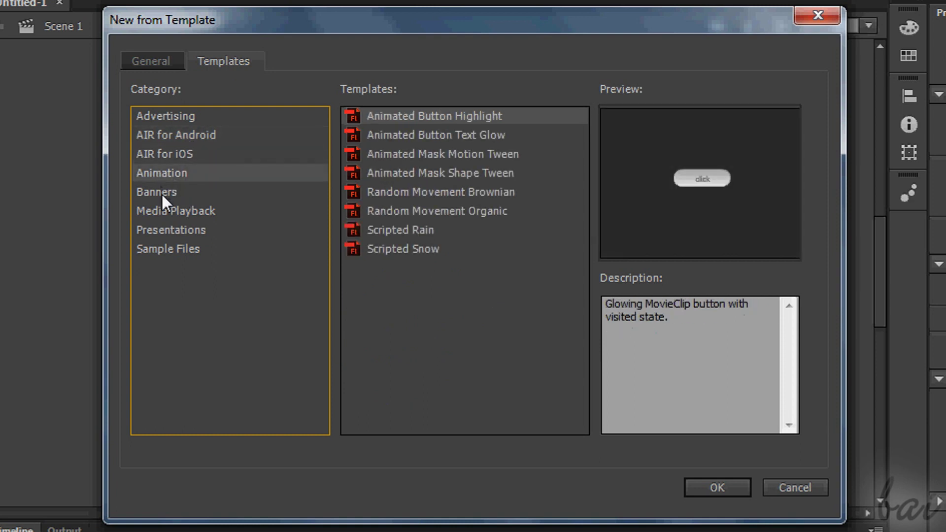
left_click(161, 193)
left_click(170, 227)
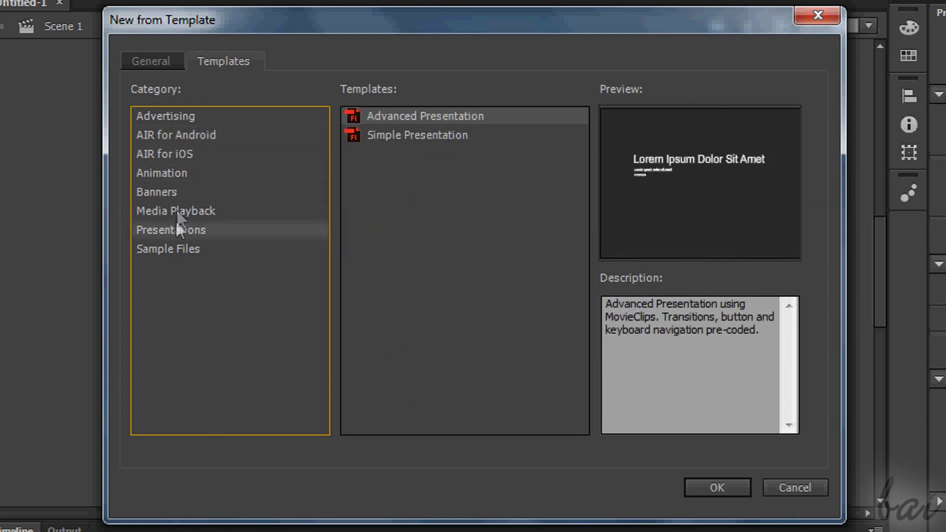
left_click(167, 250)
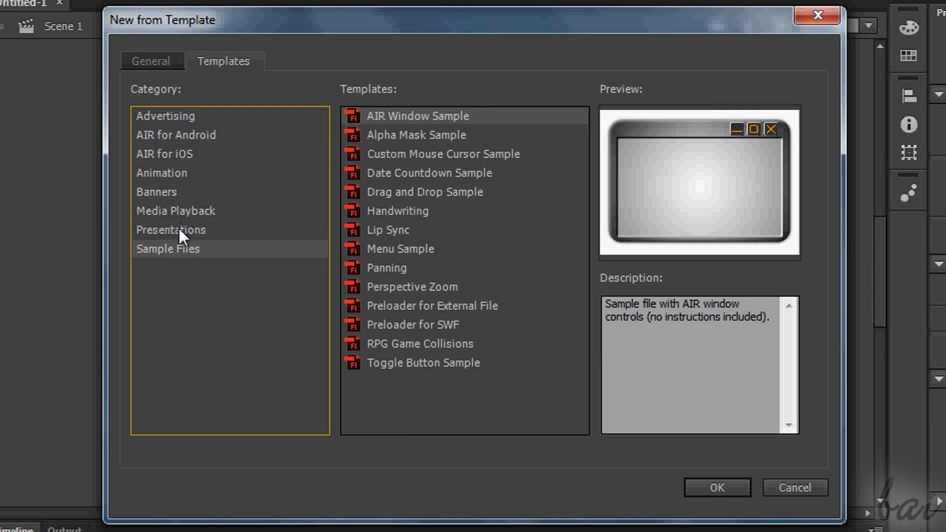
left_click(178, 243)
- Preview the Menu, Drag and Drop, and Date Countdown sample templates
left_click(393, 248)
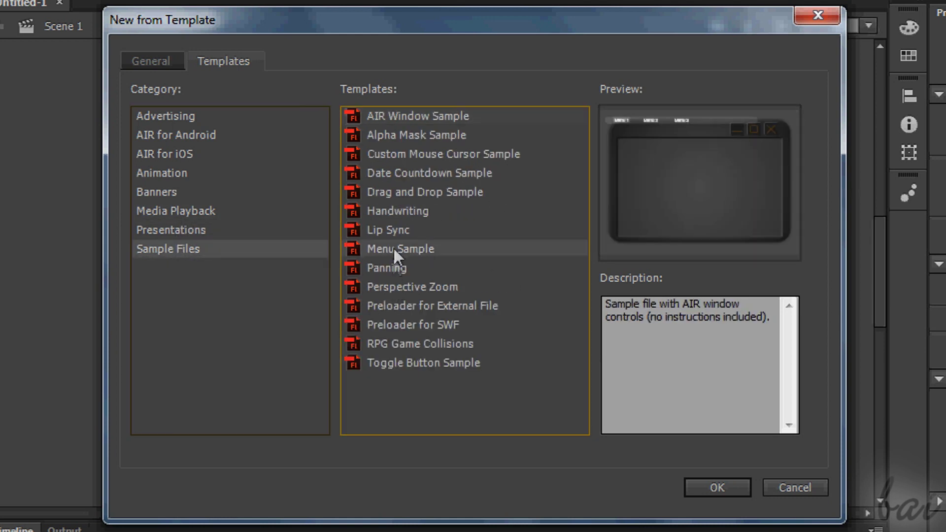
left_click(406, 196)
left_click(413, 172)
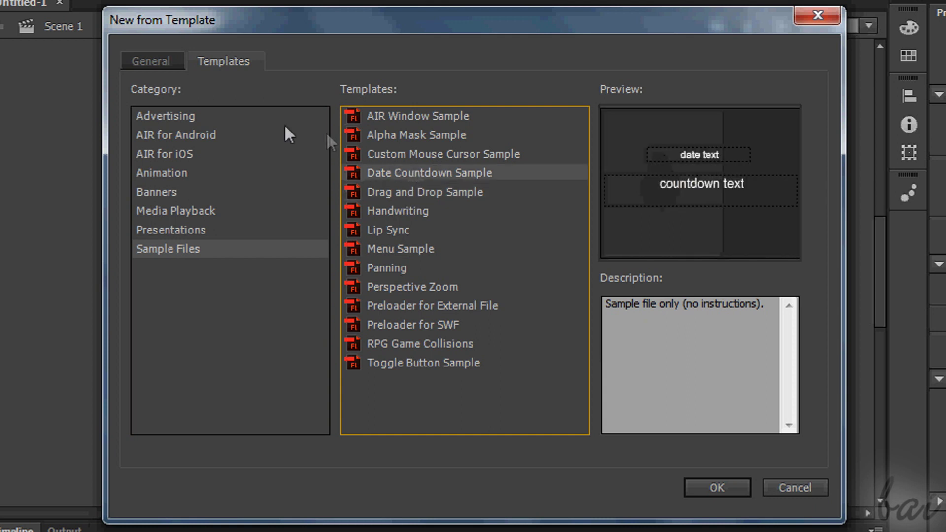
- Create a blank 540×385 px, 49 fps document with a white background
left_click(155, 60)
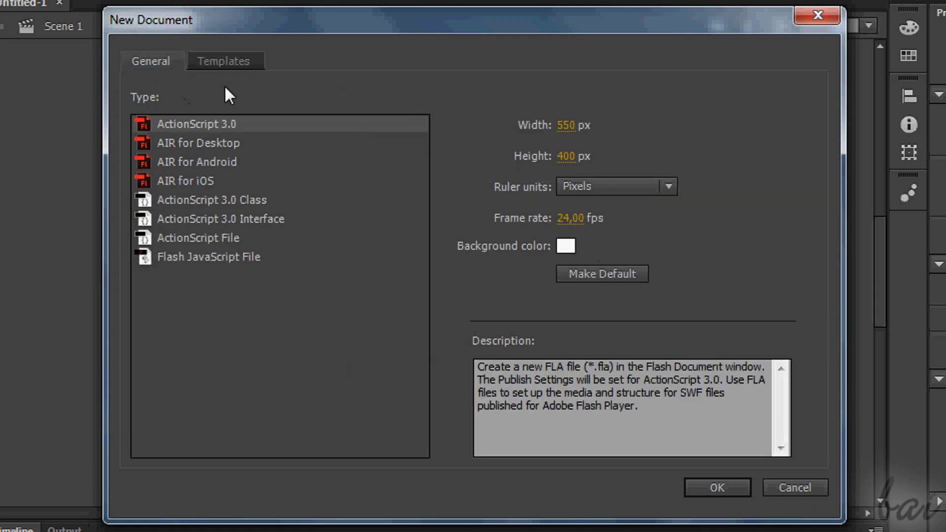
left_click(230, 138)
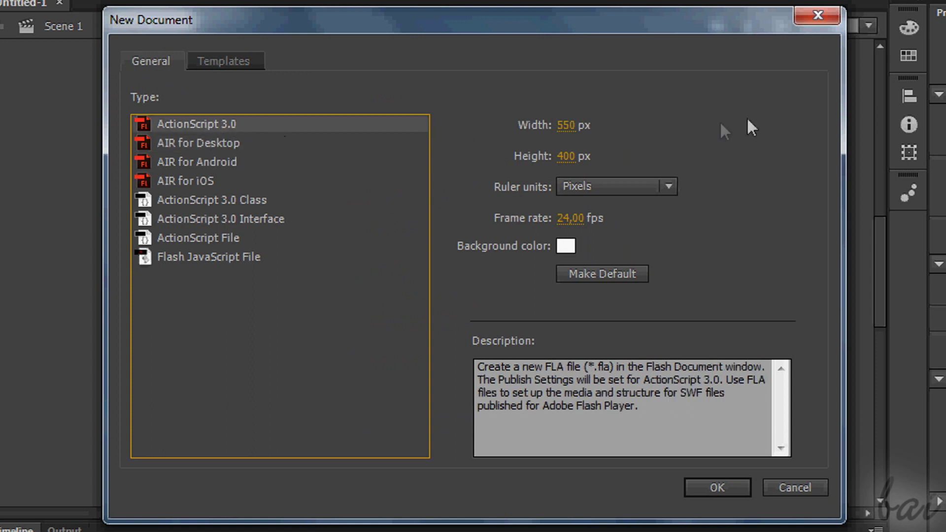
left_click(634, 183)
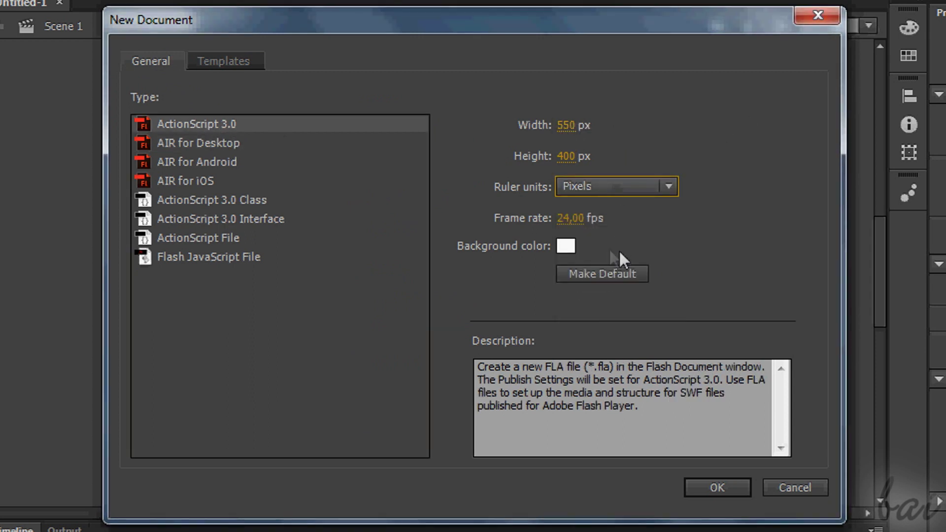
left_click(567, 246)
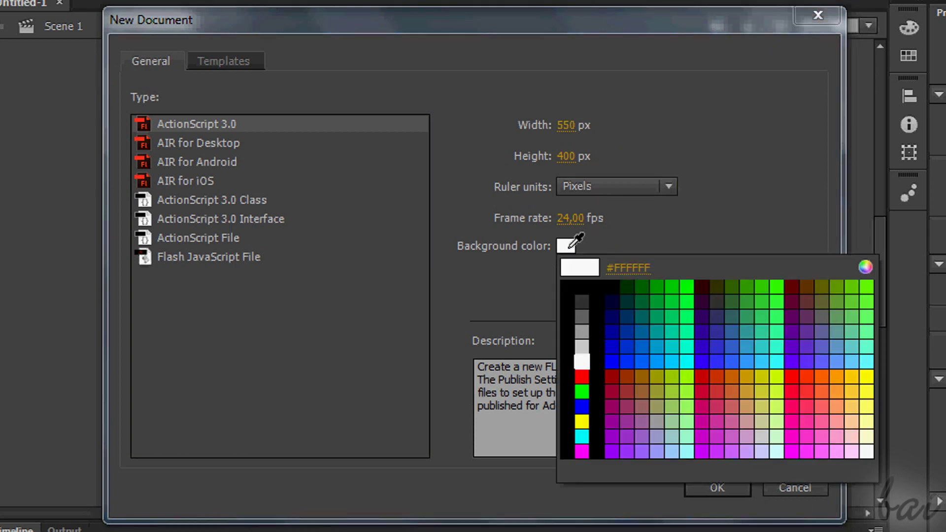
left_click(570, 246)
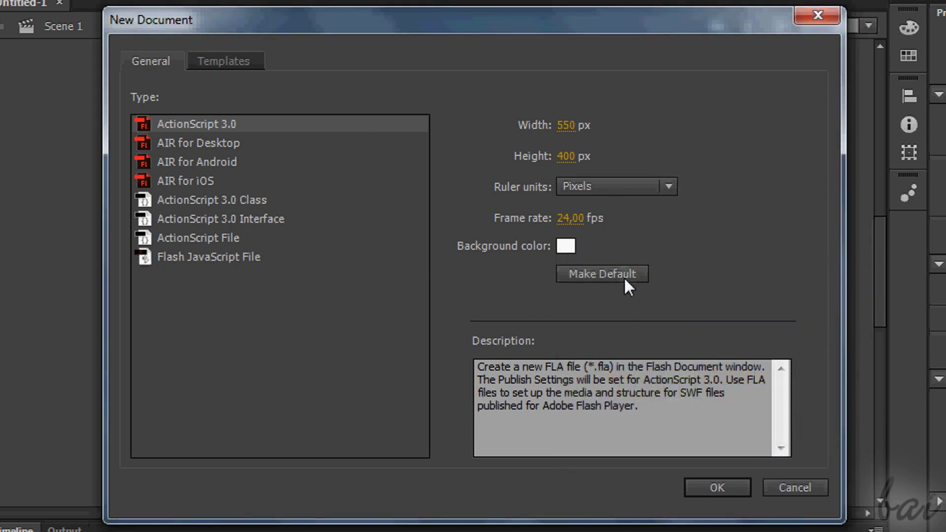
left_click(717, 488)
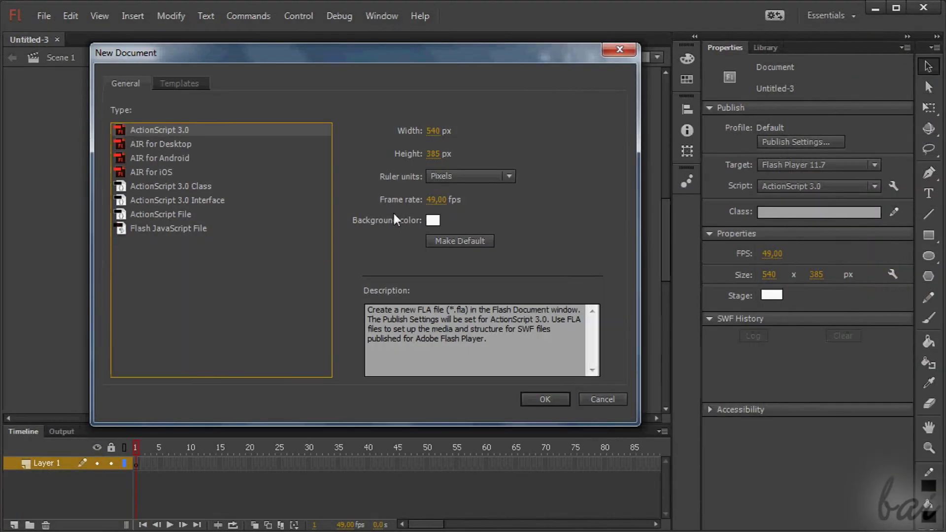
- Create blank Untitled-4, browse the Modify menu on Untitled-3, then switch back to Untitled-4
left_click(549, 400)
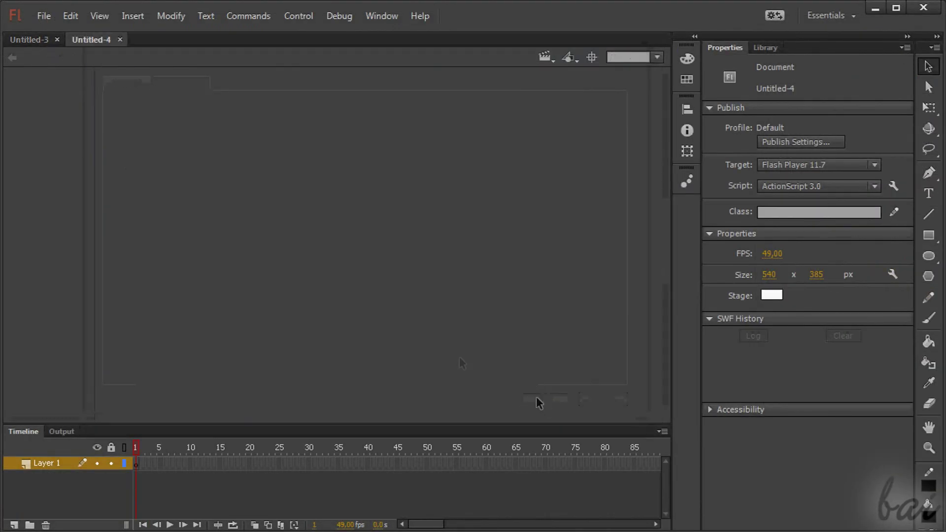
left_click(28, 40)
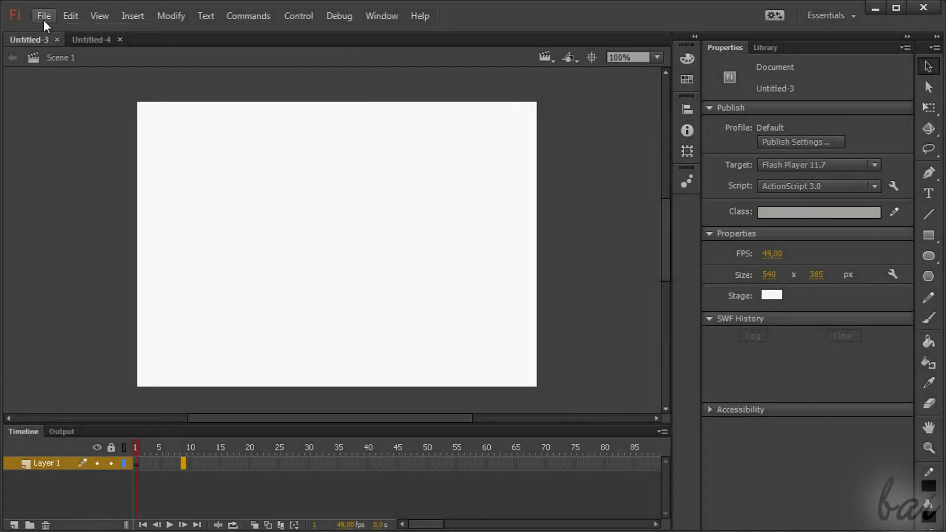
left_click(43, 19)
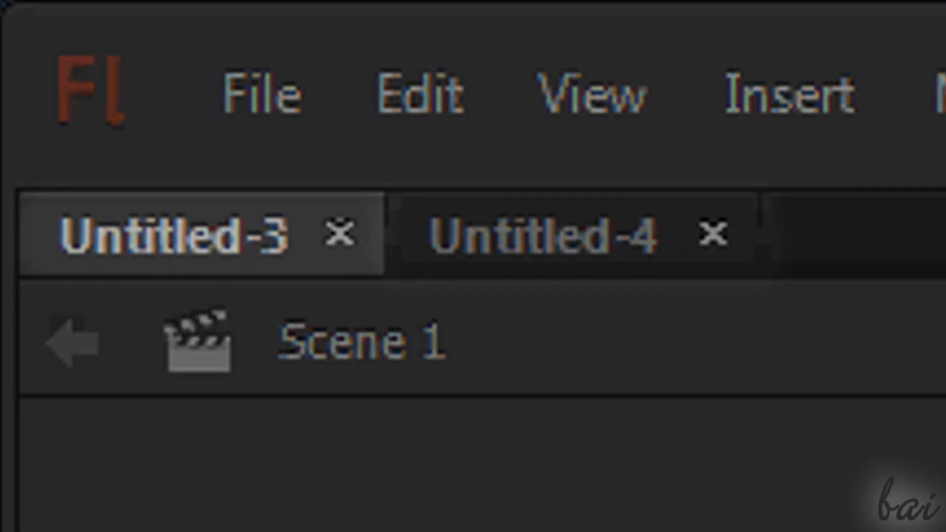
key("ctrl+Tab")
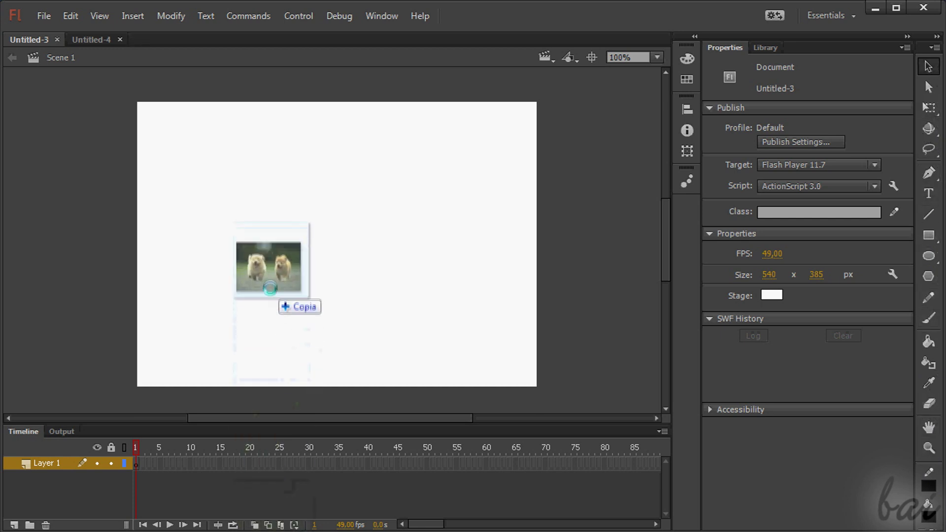
- Drop the puppy photo onto the stage and move its keyframe to frame 10 of Layer 1
left_click_drag(932, 404, 269, 257)
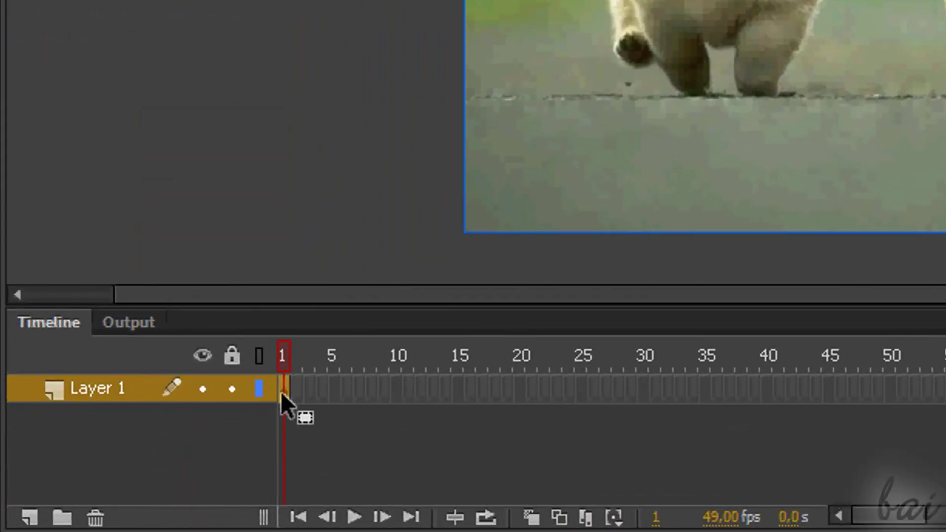
left_click_drag(292, 397, 400, 391)
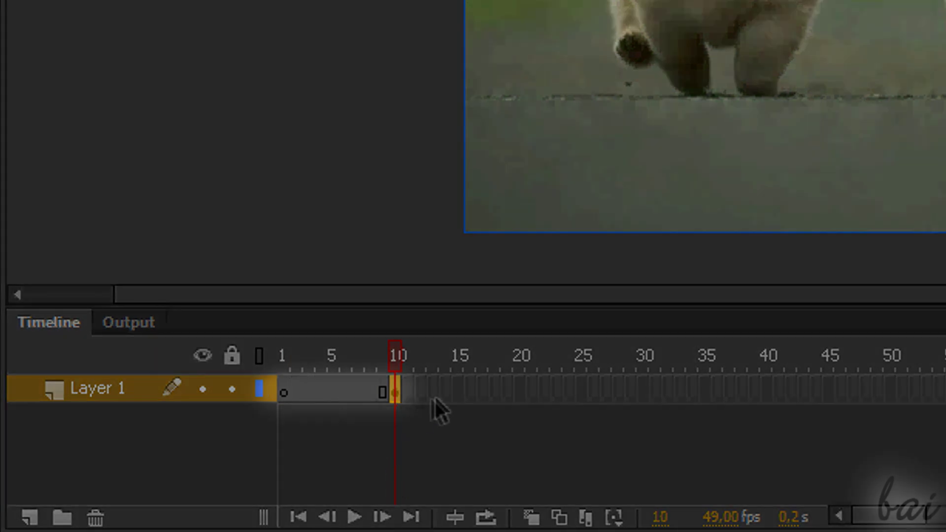
left_click(406, 389)
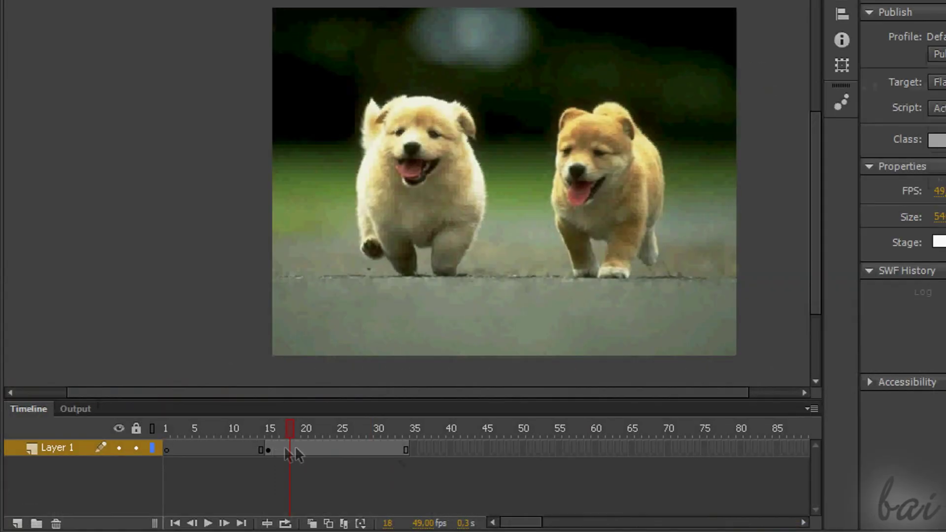
- Preview frame 6 (empty stage) and frame 21 (puppy photo) on the timeline
left_click(207, 430)
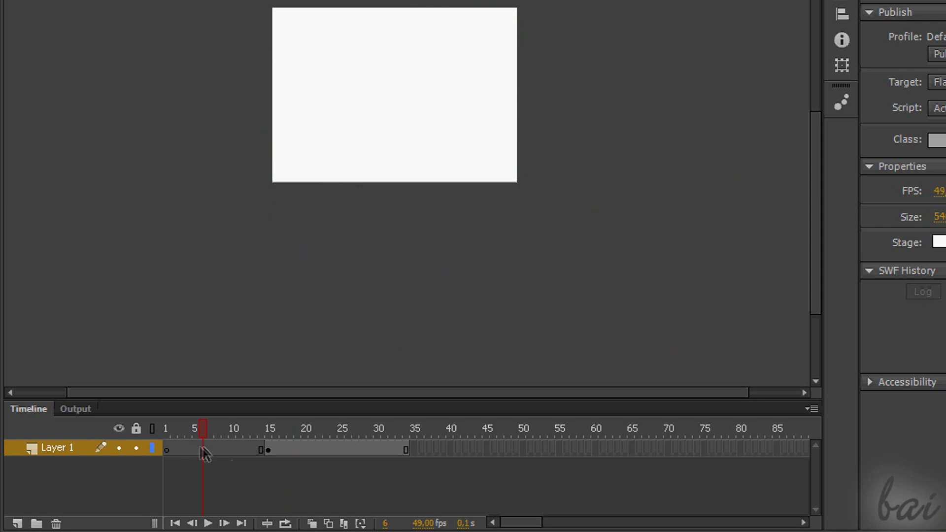
left_click(311, 427)
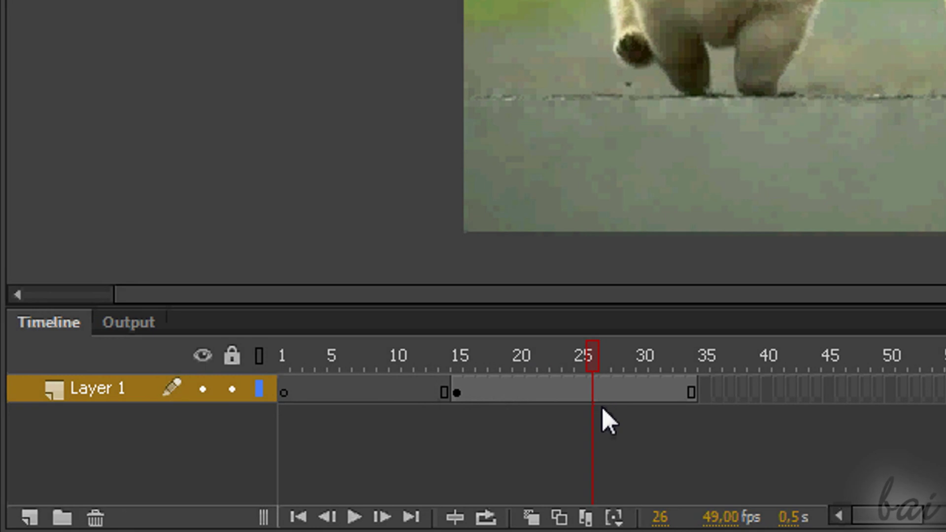
- Insert blank keyframes at frames 26, 30 and 33, then scrub back to preview the animation
key("F7")
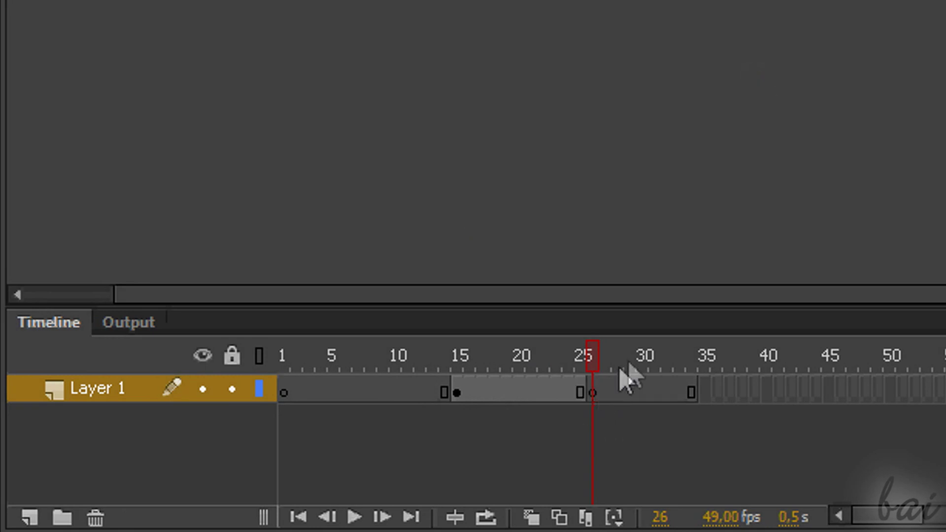
left_click(642, 355)
key("F7")
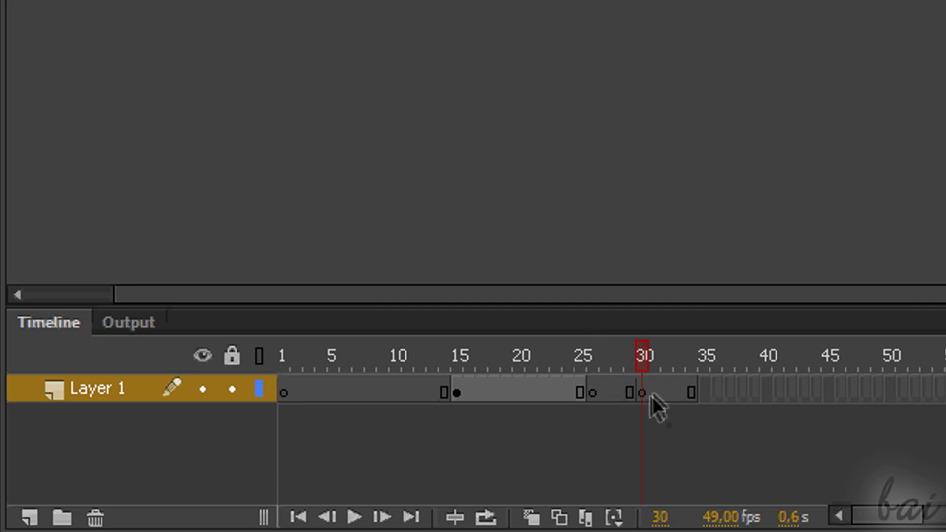
left_click(681, 356)
key("F7")
mouse_move(442, 418)
left_mouse_down()
mouse_move(318, 424)
mouse_move(345, 423)
left_mouse_up()
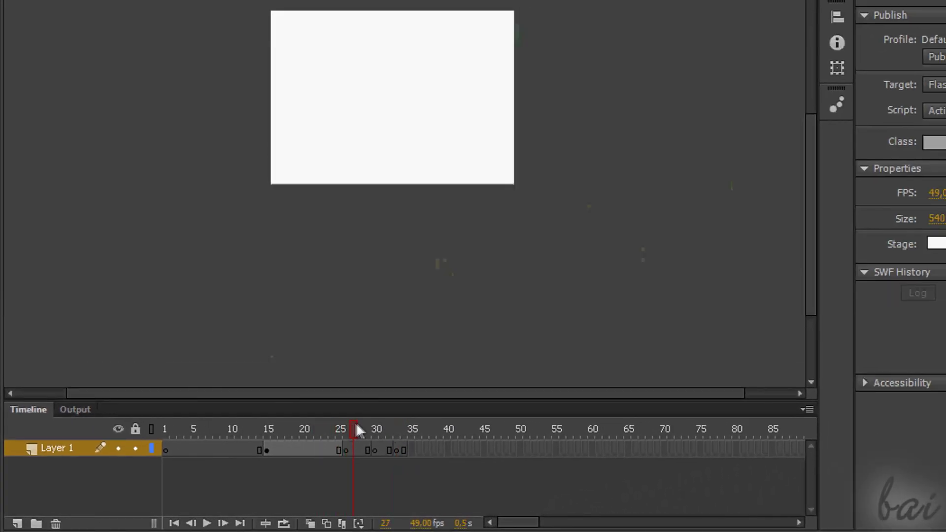
left_click_drag(399, 425, 324, 425)
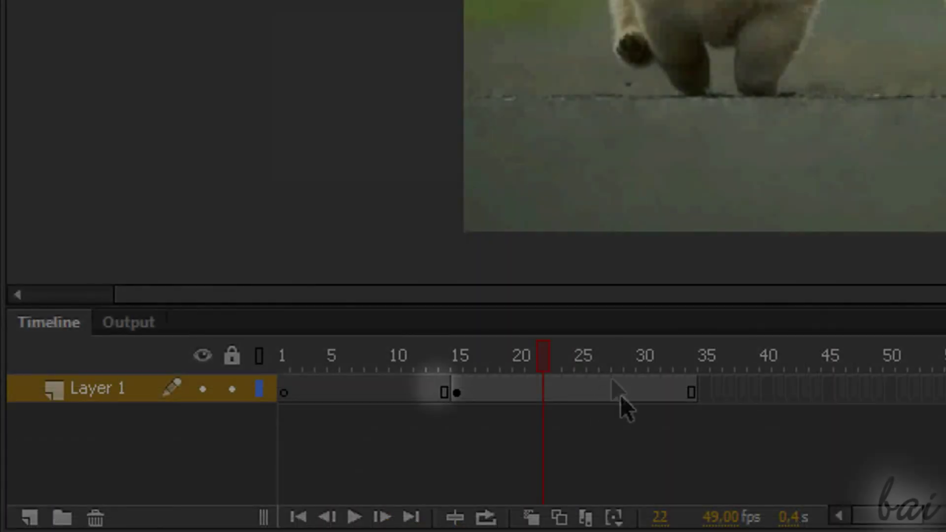
left_click(594, 349)
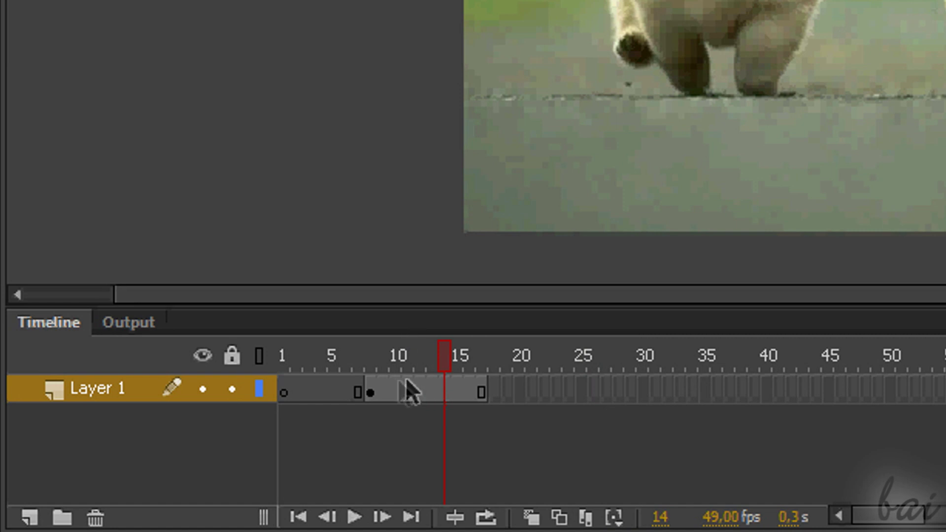
- Move Layer 1 frame blocks to frames 7–16 and 18–24
left_click_drag(374, 389, 647, 382)
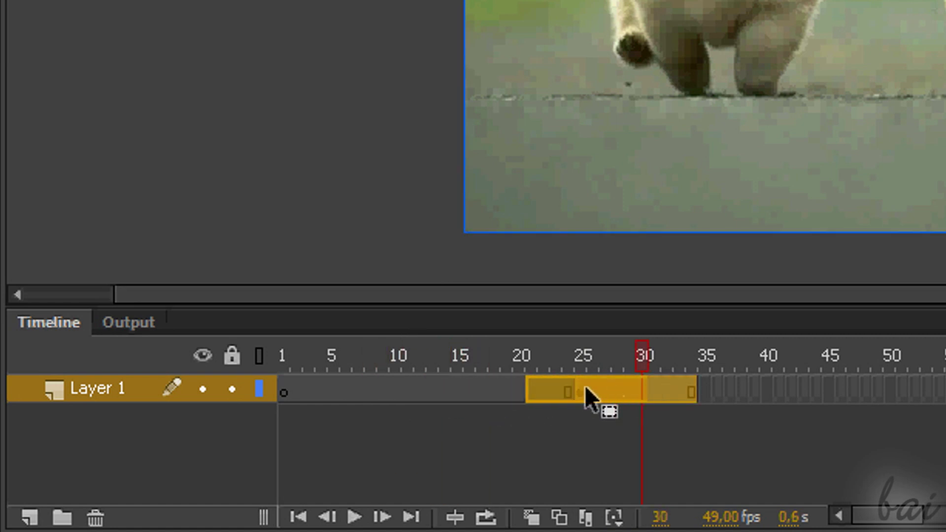
mouse_move(585, 387)
left_mouse_down()
mouse_move(385, 389)
mouse_move(613, 389)
mouse_move(492, 389)
left_mouse_up()
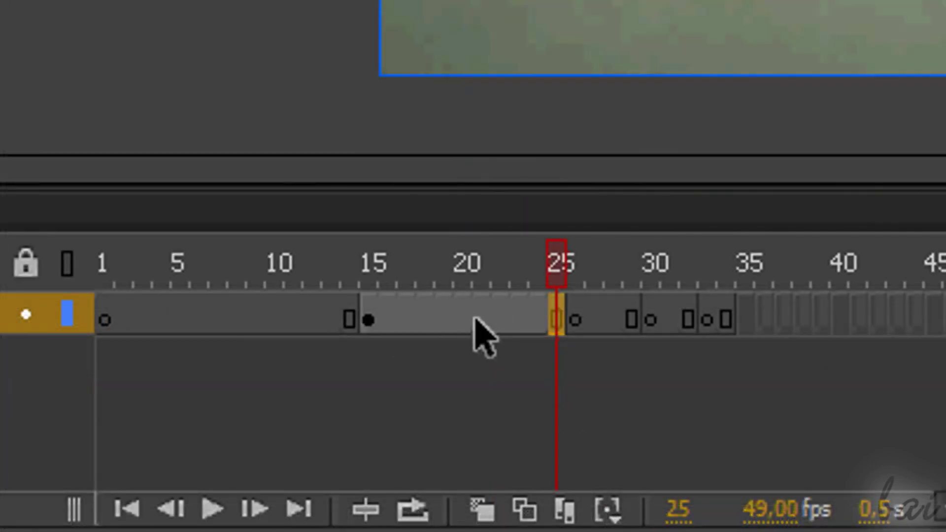
mouse_move(471, 320)
left_mouse_down()
mouse_move(376, 320)
mouse_move(645, 327)
left_mouse_up()
left_click_drag(715, 334, 463, 332)
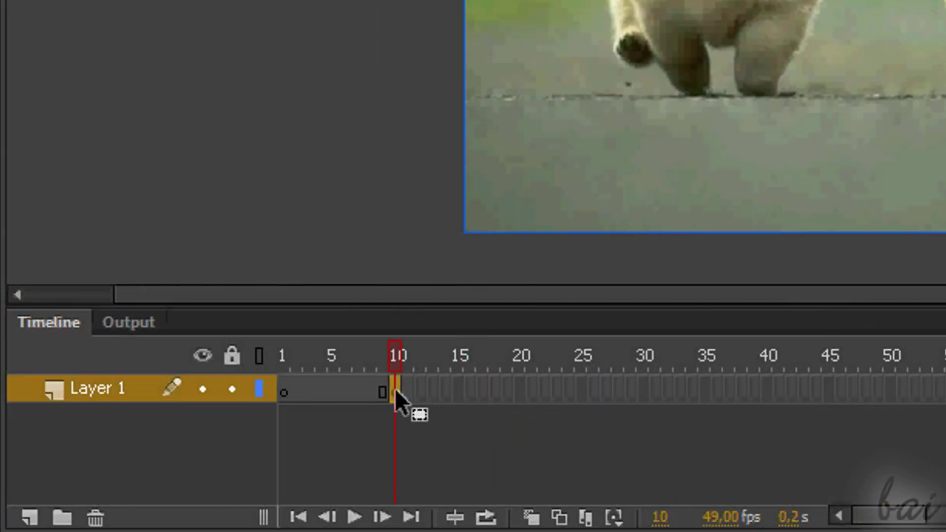
- Extend Layer 1 to frame 31 and settle the photo keyframe at frame 8
left_click_drag(395, 389, 414, 393)
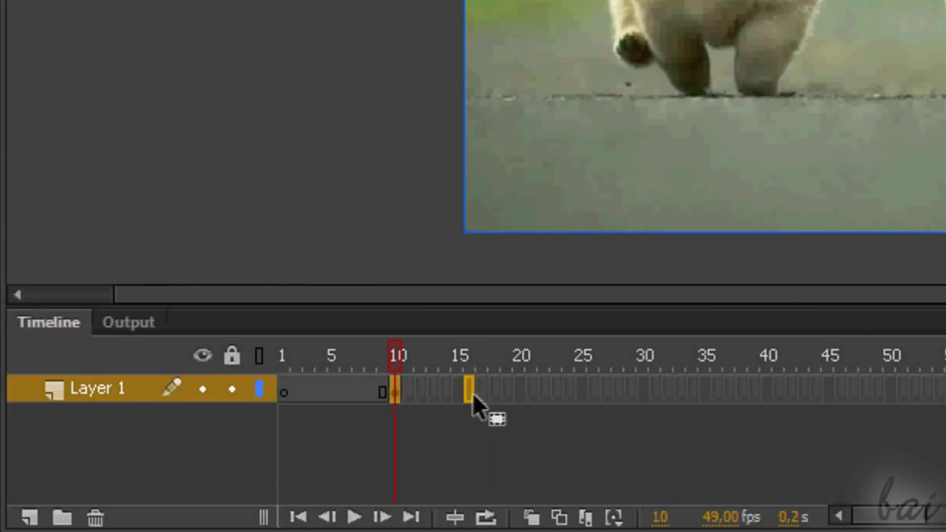
left_click_drag(473, 393, 475, 392)
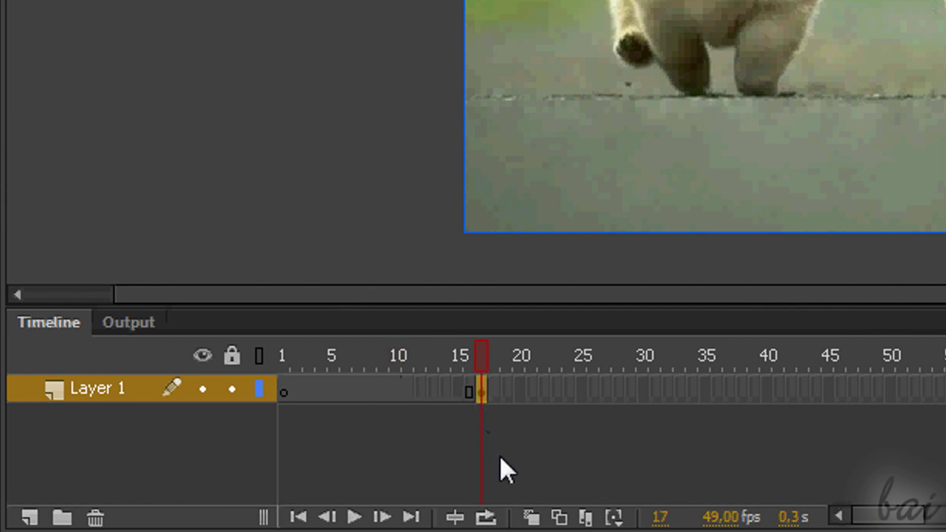
mouse_move(482, 392)
left_mouse_down()
mouse_move(738, 392)
mouse_move(543, 391)
mouse_move(658, 391)
left_mouse_up()
left_click(647, 363)
left_click(678, 353)
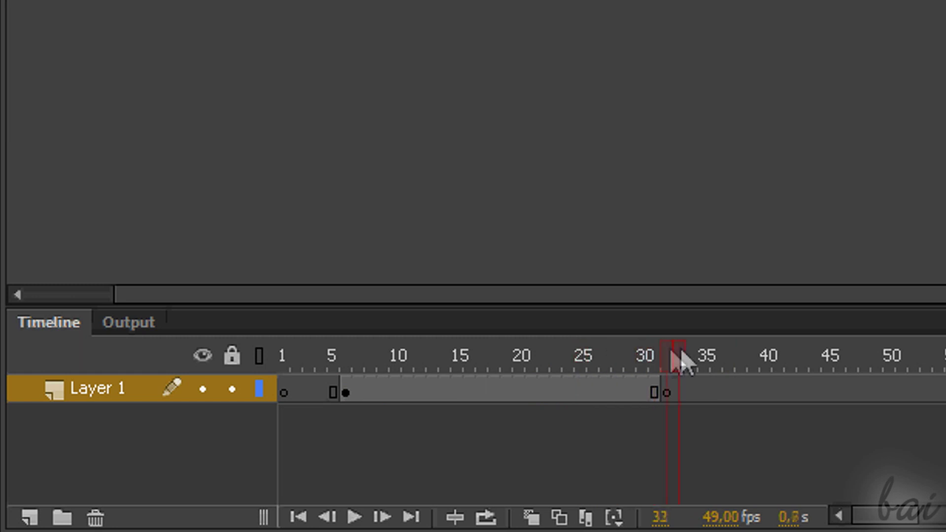
left_click_drag(677, 357, 607, 363)
mouse_move(397, 391)
left_mouse_down()
mouse_move(477, 395)
mouse_move(457, 389)
left_mouse_up()
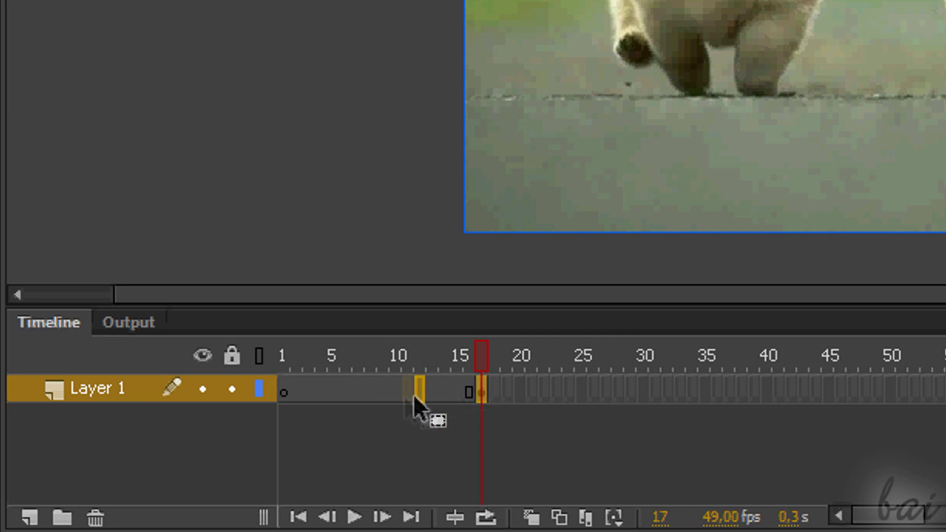
left_click_drag(457, 389, 368, 391)
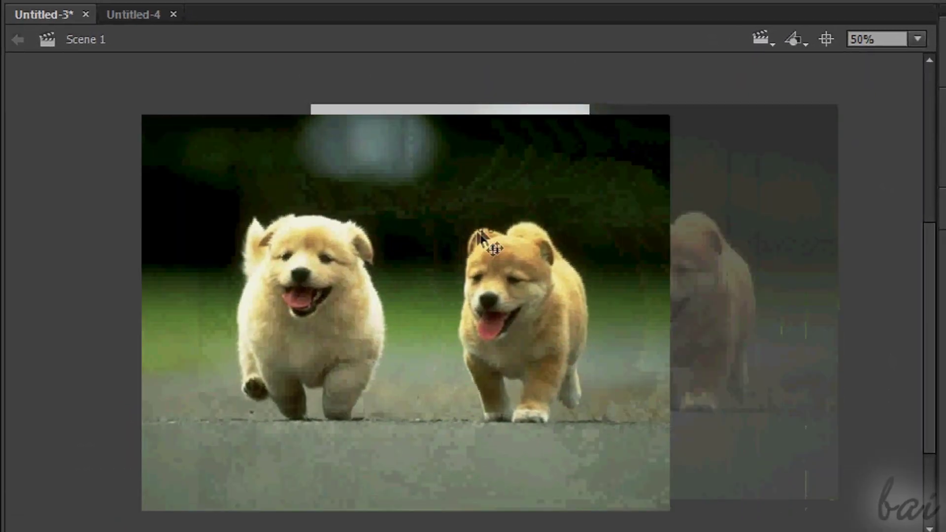
- Shrink the puppy photo with Free Transform and move it over the stage
left_click_drag(482, 237, 309, 238)
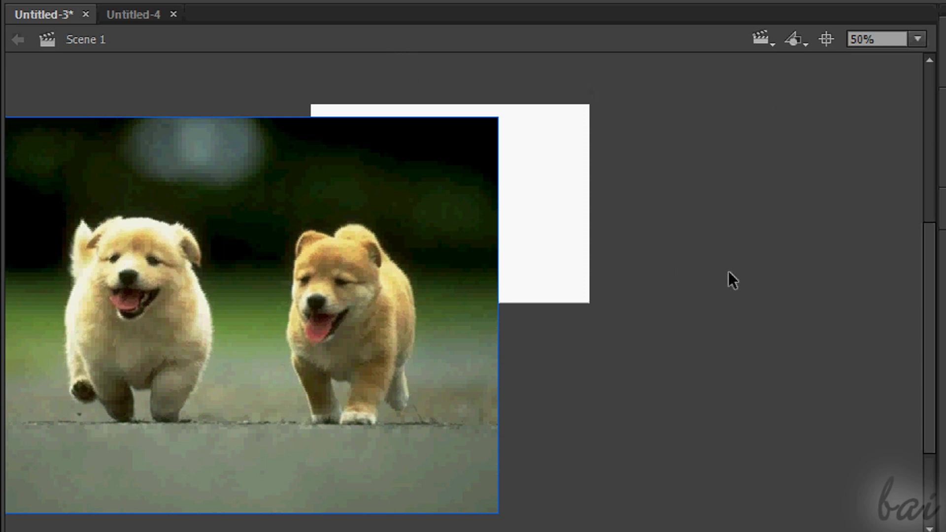
key("q")
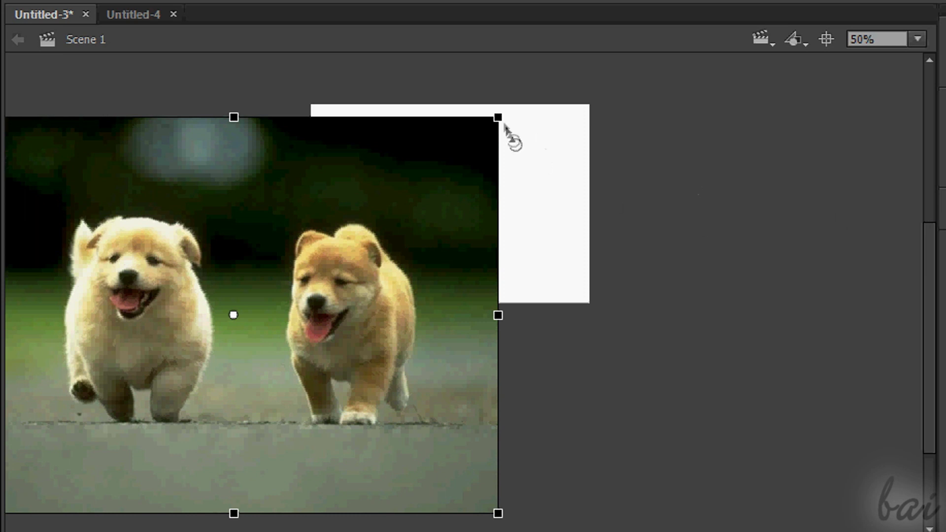
left_click_drag(499, 119, 428, 194)
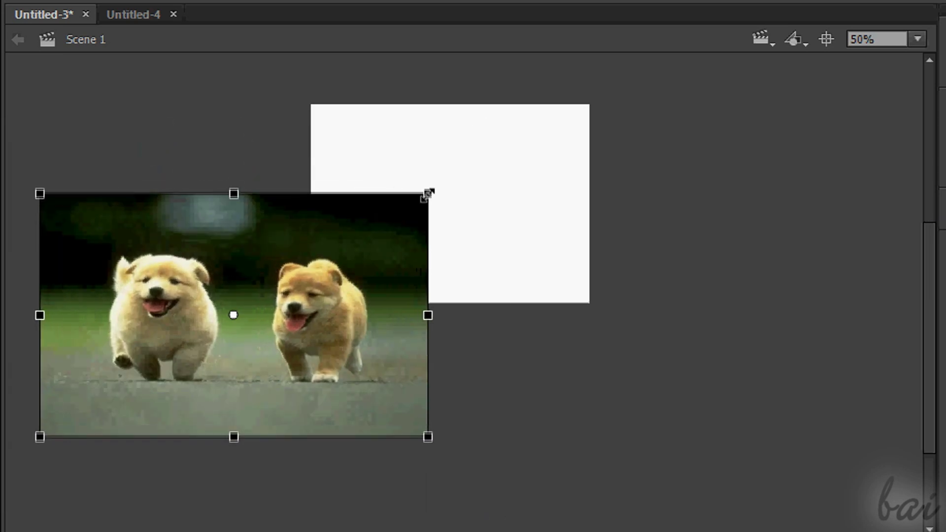
left_click_drag(428, 194, 403, 196)
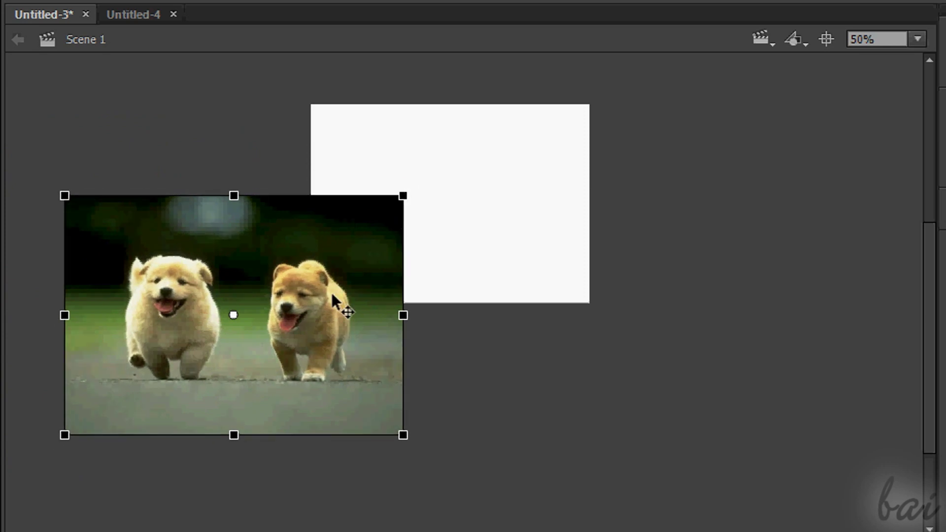
mouse_move(333, 295)
left_mouse_down()
mouse_move(470, 175)
mouse_move(582, 234)
left_mouse_up()
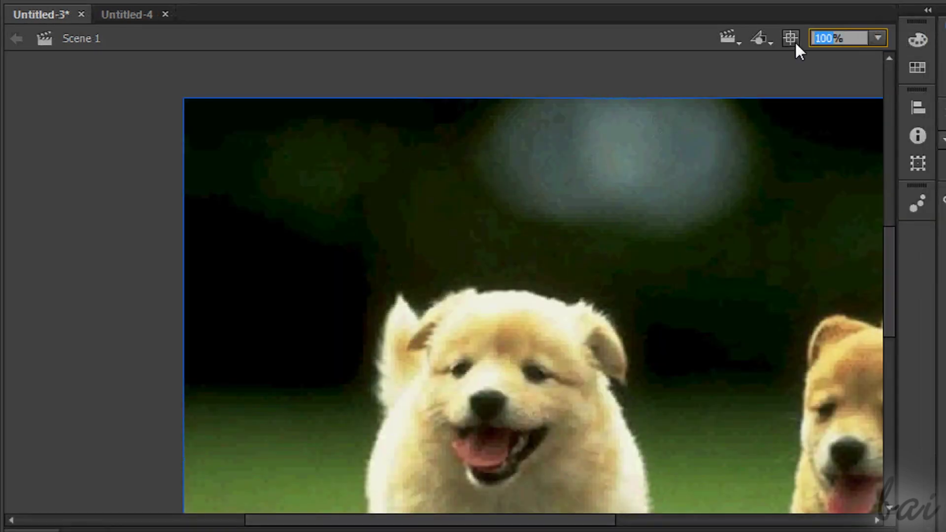
- Zoom the view to 50% and pan around the stage with the Hand tool
type("50")
key("Return")
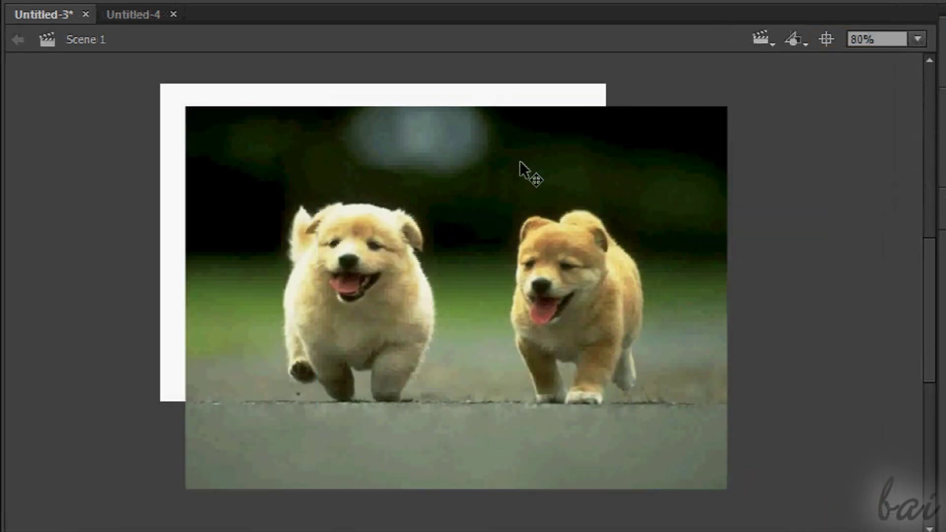
key("h")
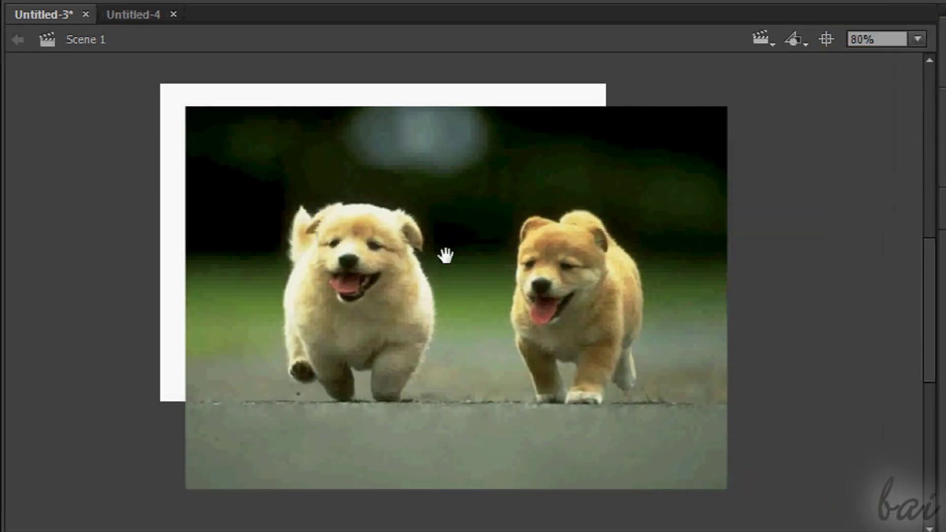
mouse_move(491, 220)
left_mouse_down()
mouse_move(705, 272)
mouse_move(560, 241)
left_mouse_up()
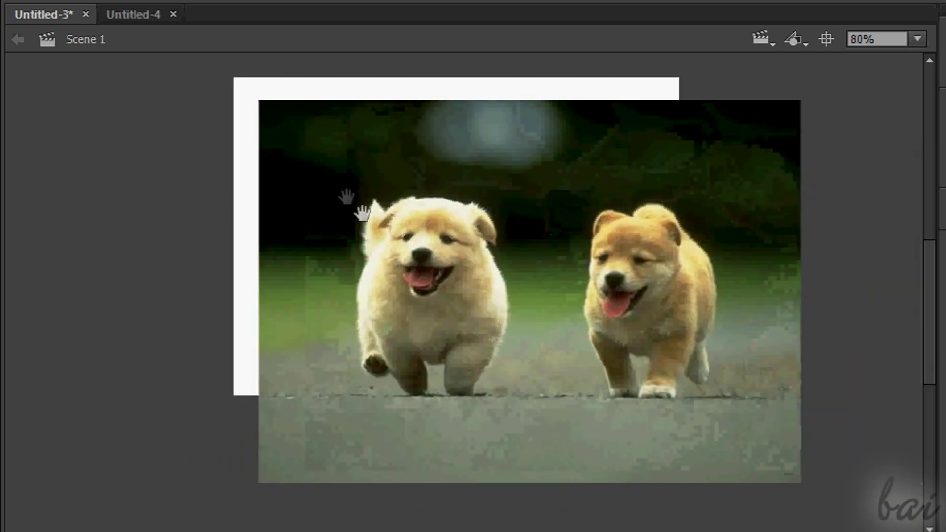
mouse_move(359, 212)
left_mouse_down()
mouse_move(294, 184)
mouse_move(679, 352)
mouse_move(262, 197)
left_mouse_up()
mouse_move(298, 289)
left_mouse_down()
mouse_move(570, 202)
mouse_move(549, 226)
left_mouse_up()
key("v")
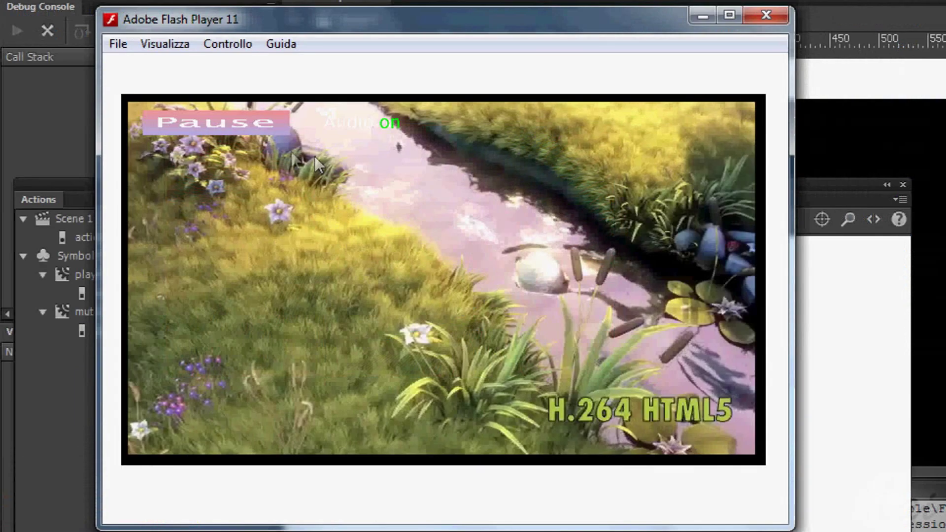
- Pause and resume the test-movie video, then return the playhead to frame 1
left_click(236, 129)
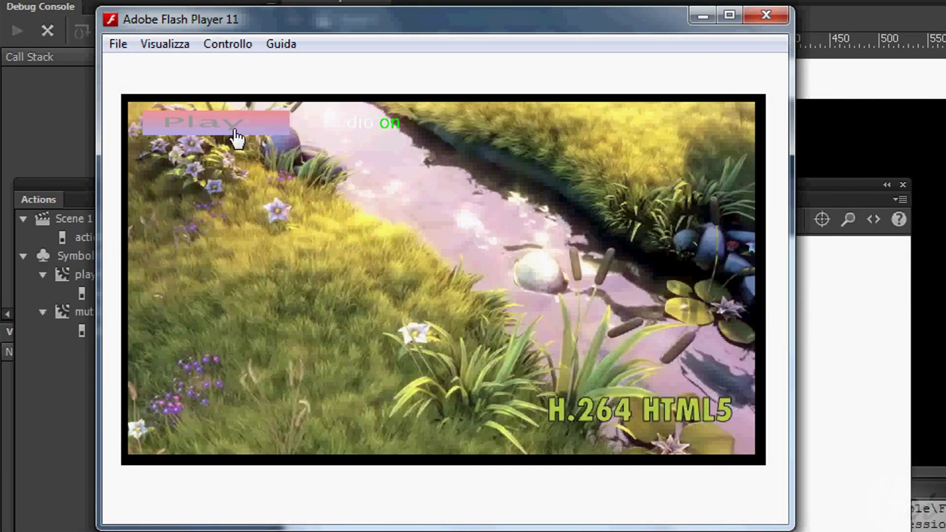
left_click(237, 138)
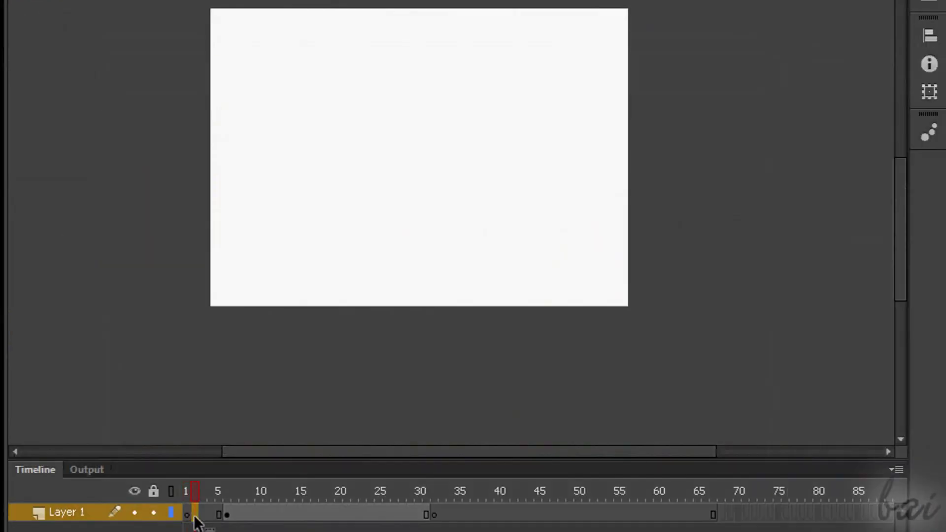
left_click(188, 515)
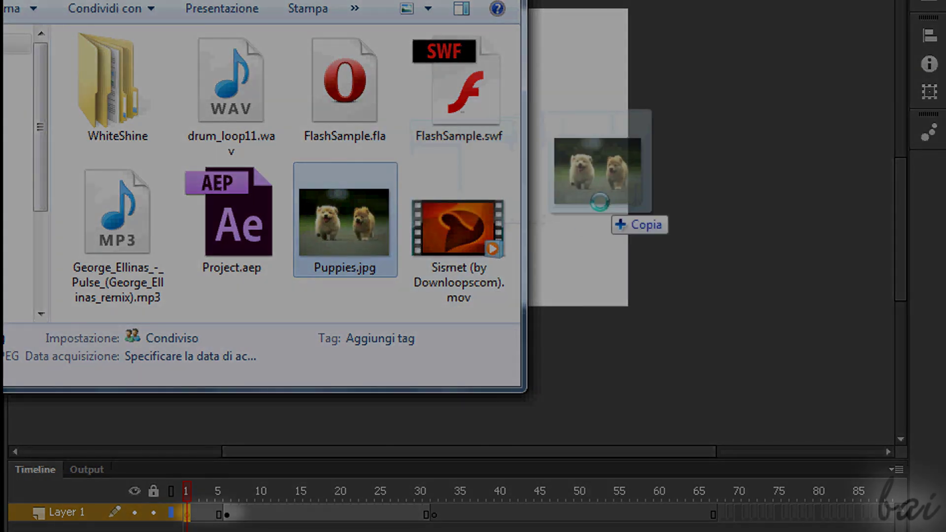
- Bring Puppies.jpg onto the stage and place the skinned video clip through Import Video
left_click_drag(332, 227, 600, 200)
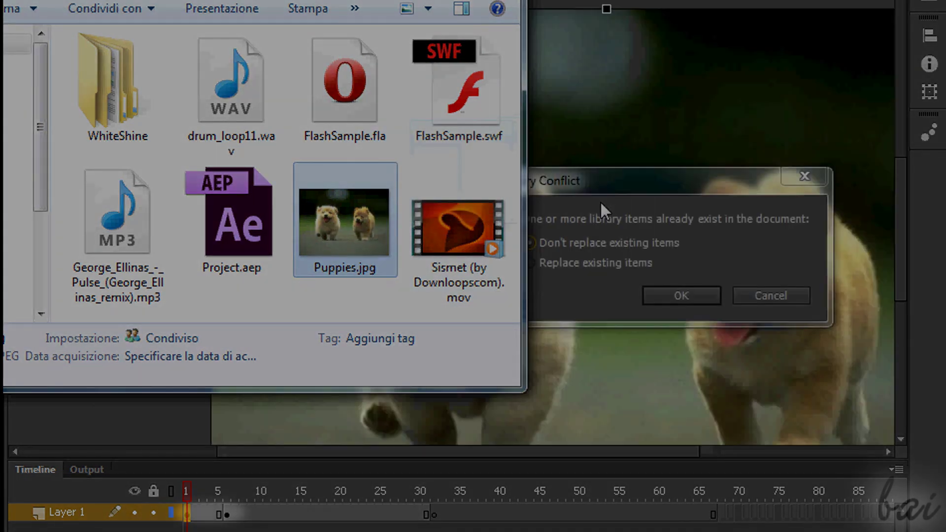
left_click(669, 292)
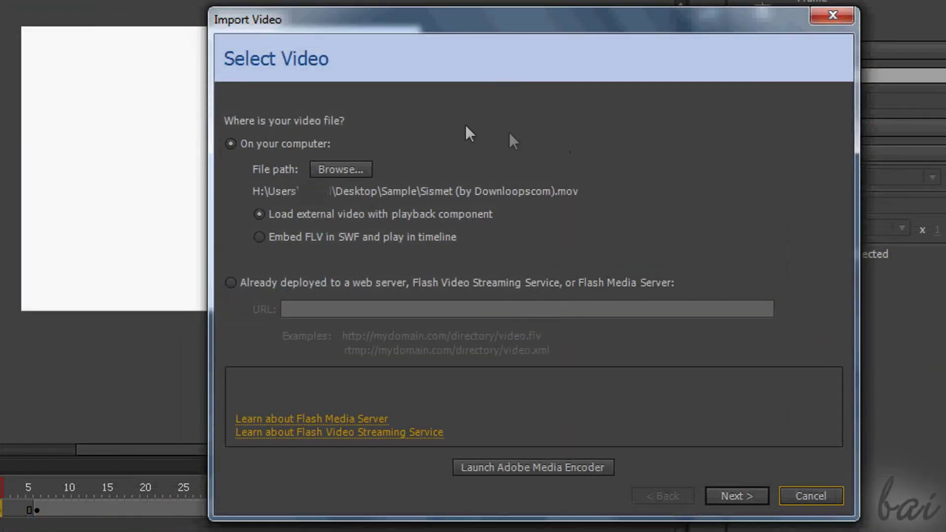
left_click(746, 496)
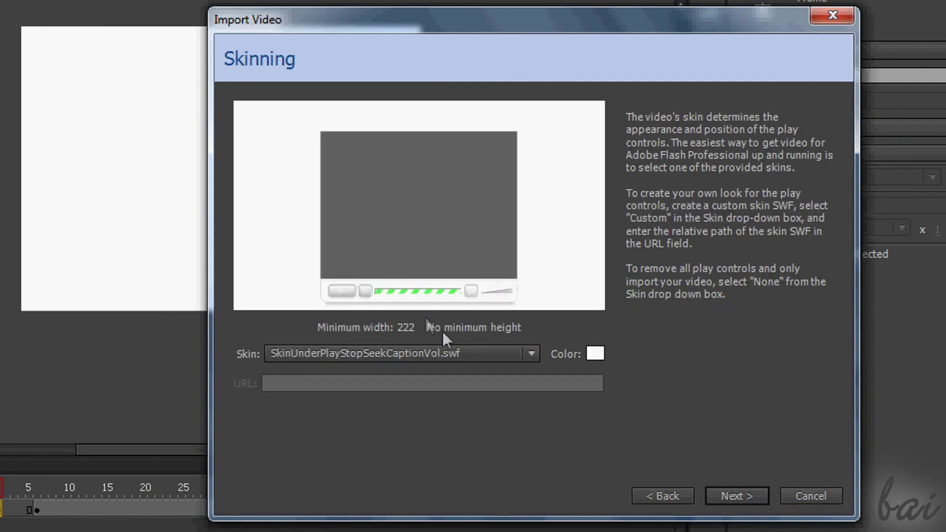
left_click(749, 494)
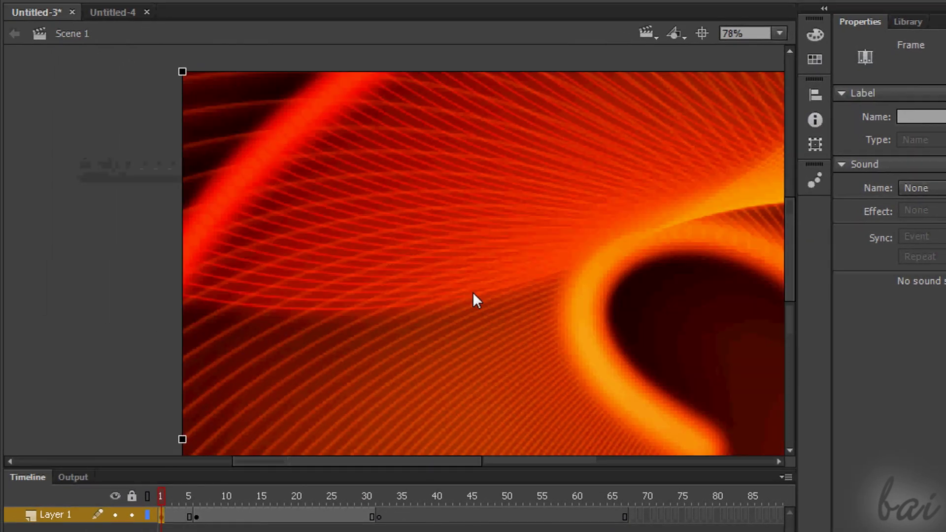
- Set the stage zoom to 30%
left_click(722, 34)
type("30")
key("Return")
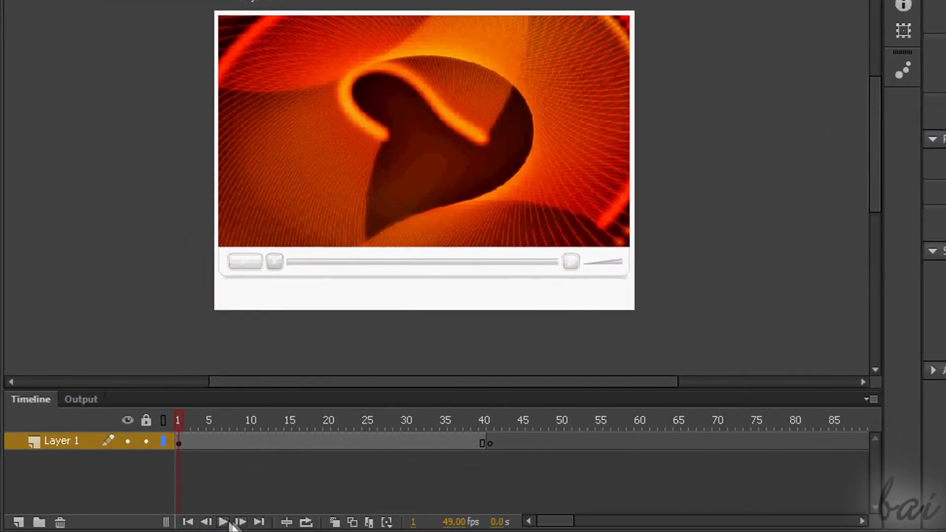
- Play the timeline animation, stop at frame 1, and play it again from the start
left_click(223, 522)
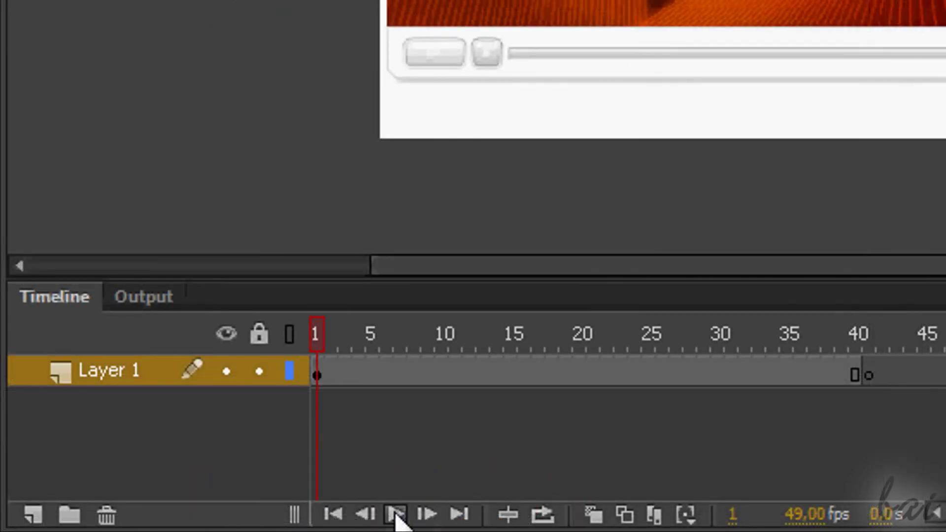
left_click(397, 516)
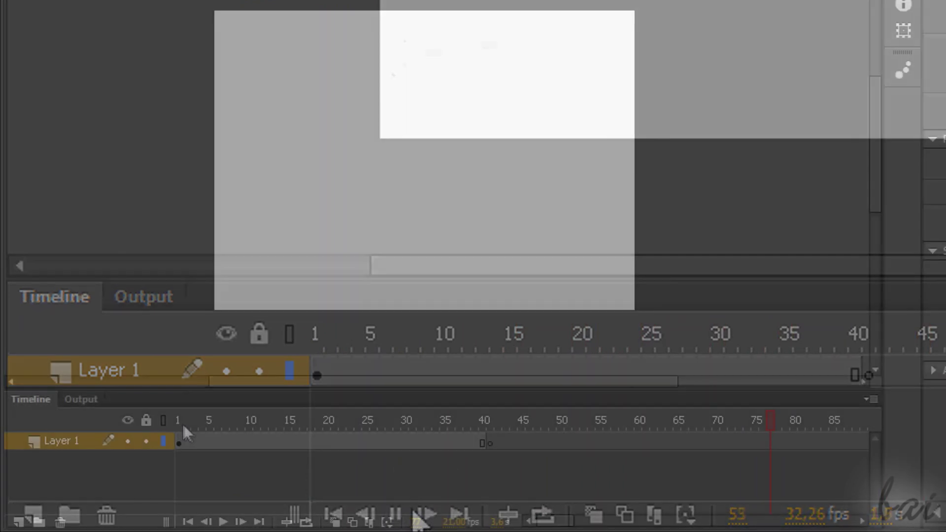
left_click(179, 423)
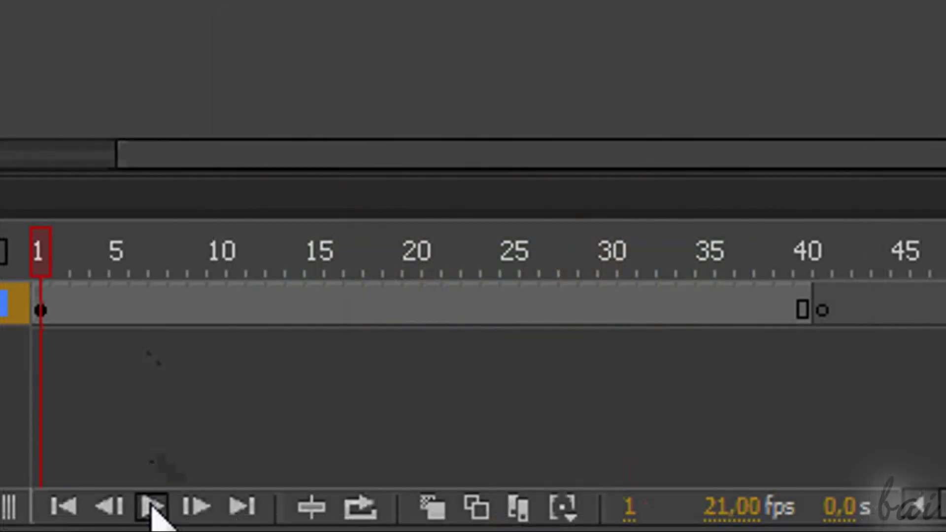
left_click(153, 508)
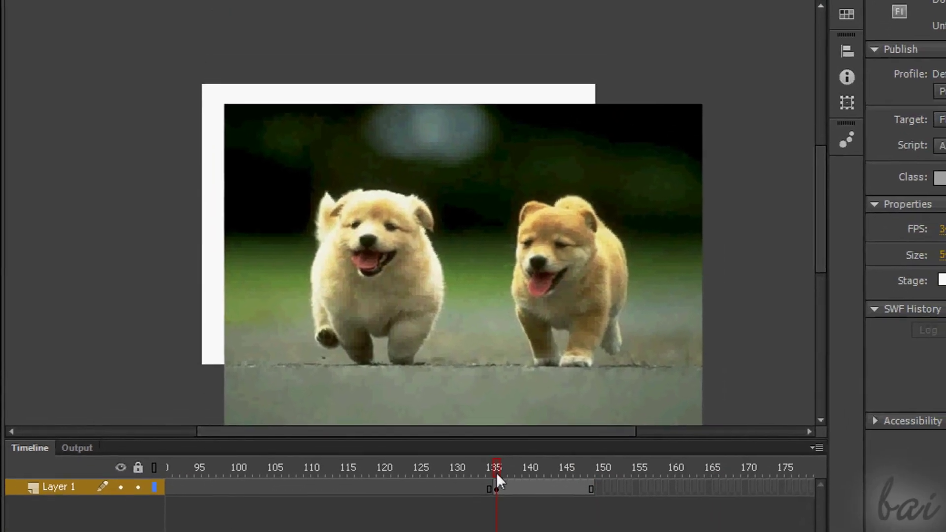
- Test the movie with Debug > Debug, resume the video, then debug it again
right_click(492, 489)
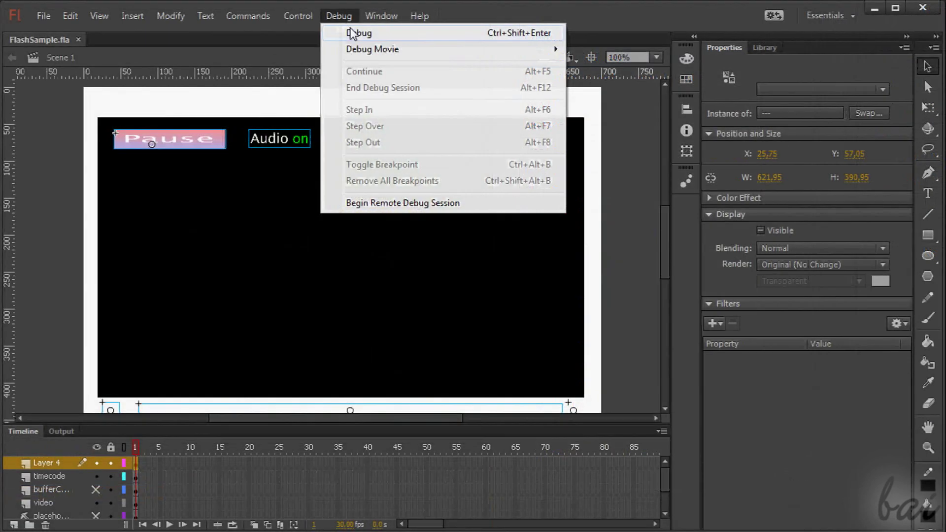
left_click(351, 32)
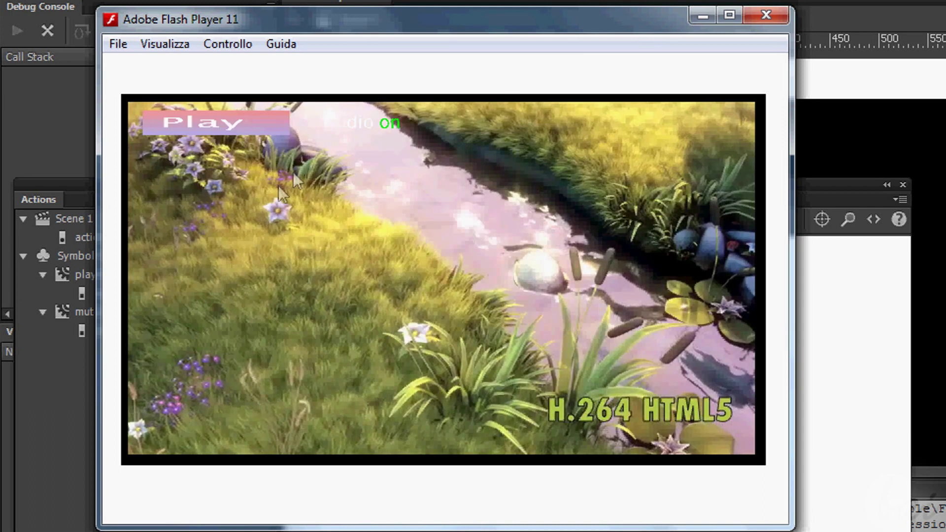
left_click(237, 138)
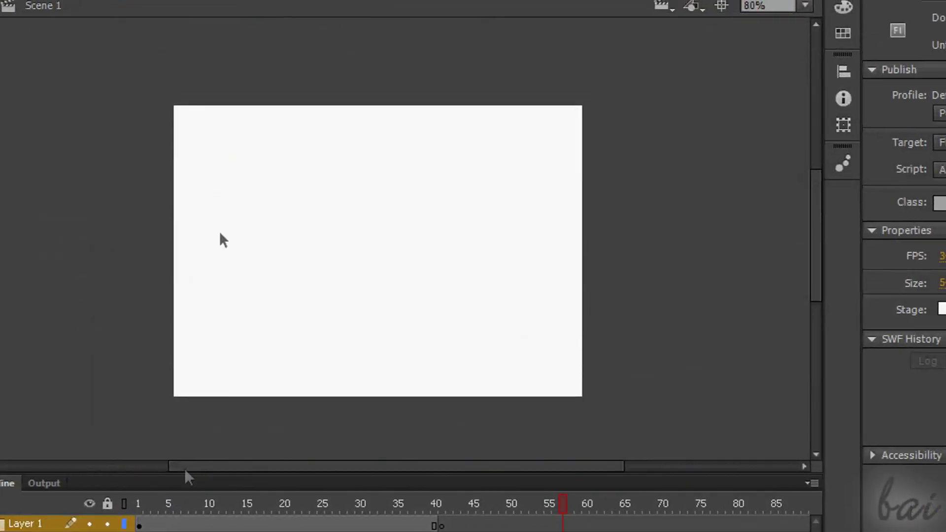
left_click(129, 44)
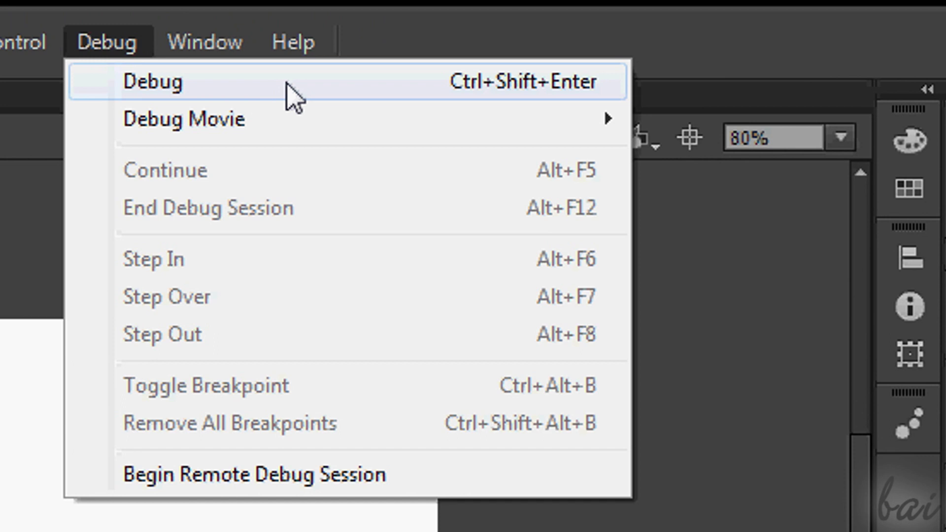
left_click(311, 84)
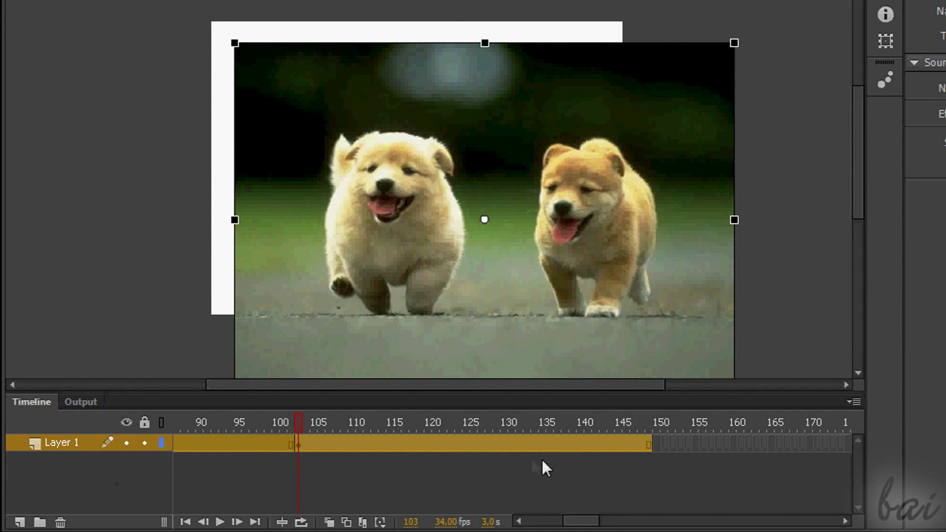
- Drag frames along the timeline and add a new layer above Layer 1
left_click_drag(591, 529, 566, 529)
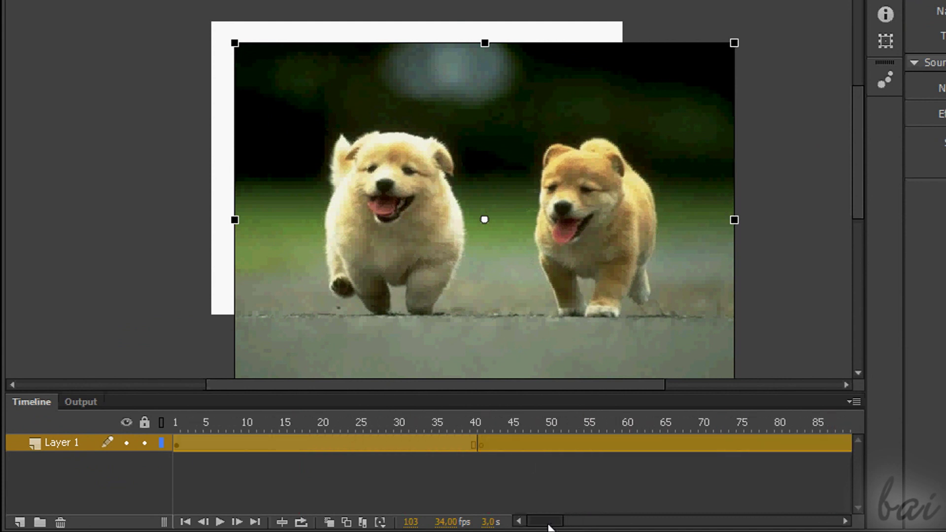
left_click_drag(567, 529, 518, 524)
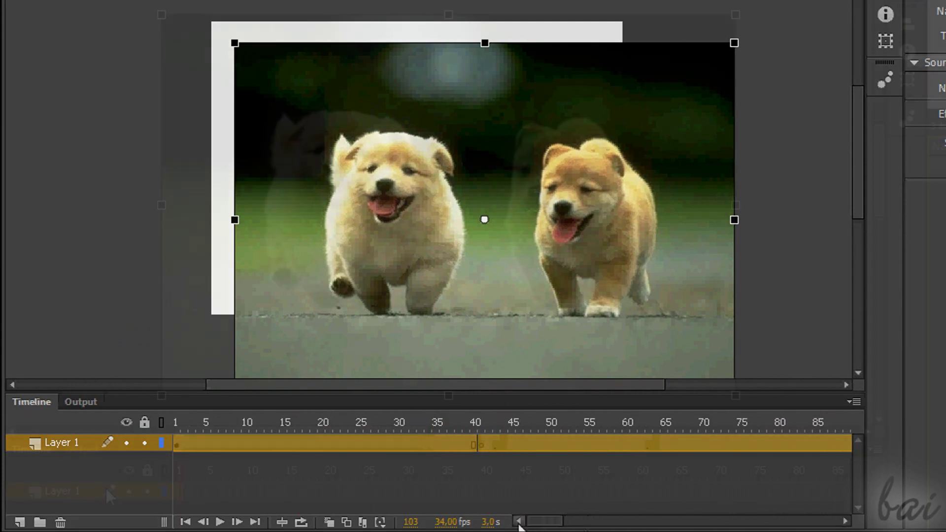
right_click(73, 498)
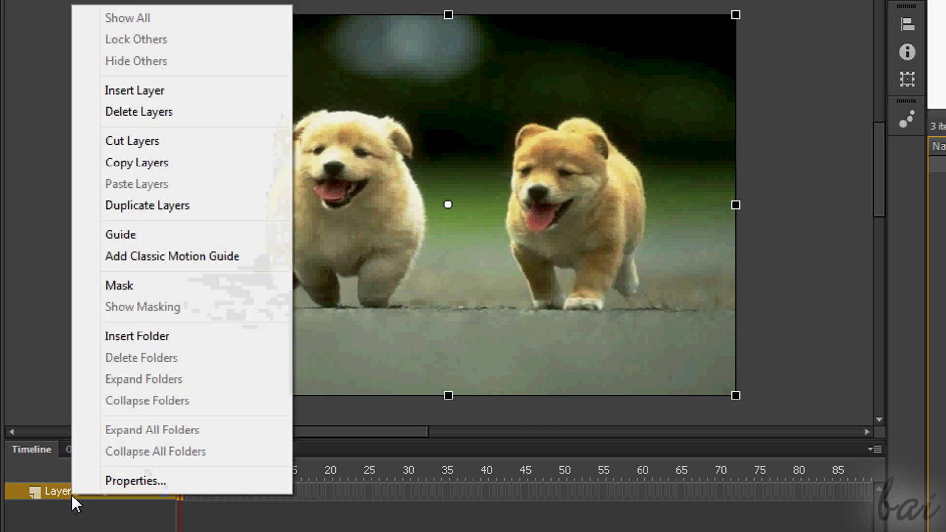
left_click(198, 91)
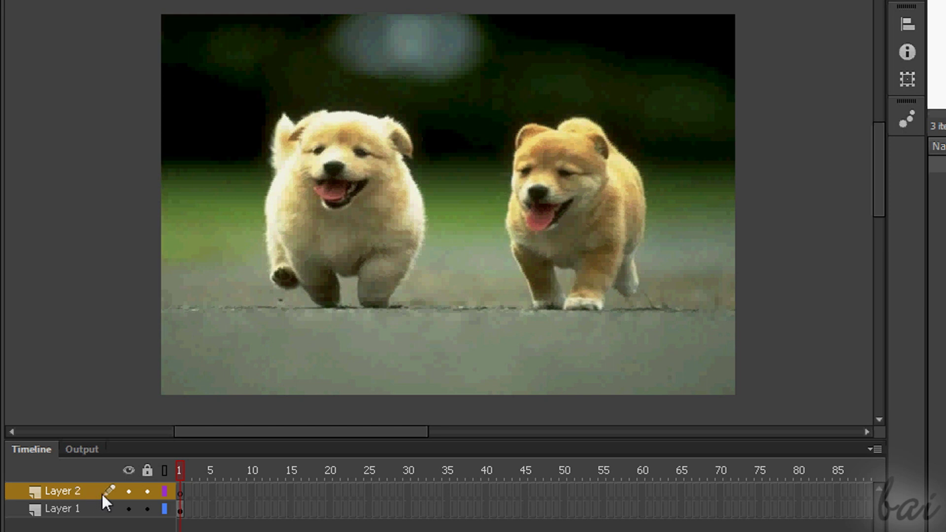
- Move Layer 1 above Layer 2 and back below, then bring up its layer commands
left_click(87, 507)
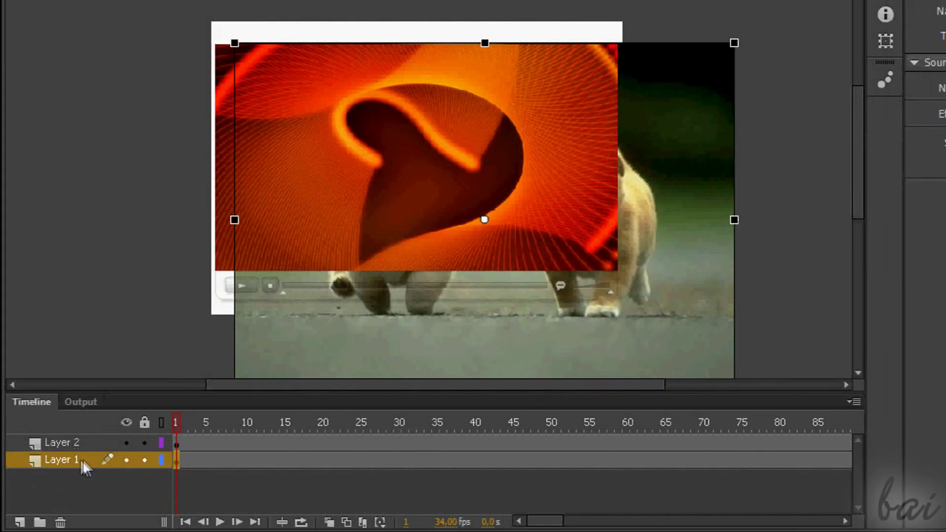
left_click(87, 444)
left_click(97, 461)
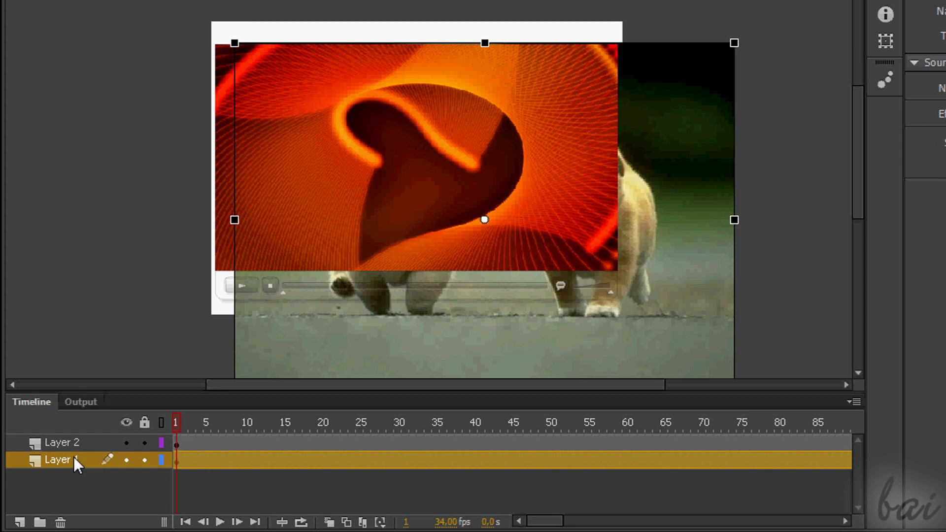
left_click_drag(73, 456, 88, 438)
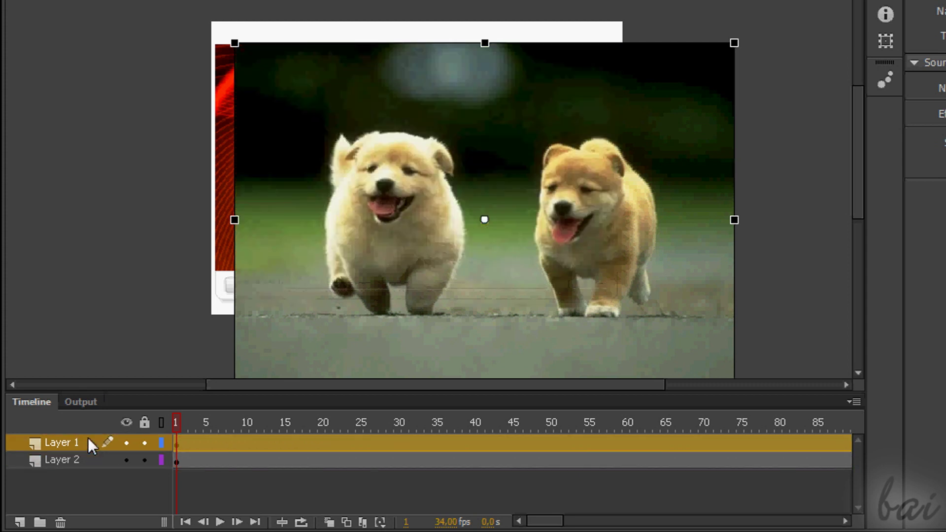
left_click_drag(88, 438, 85, 466)
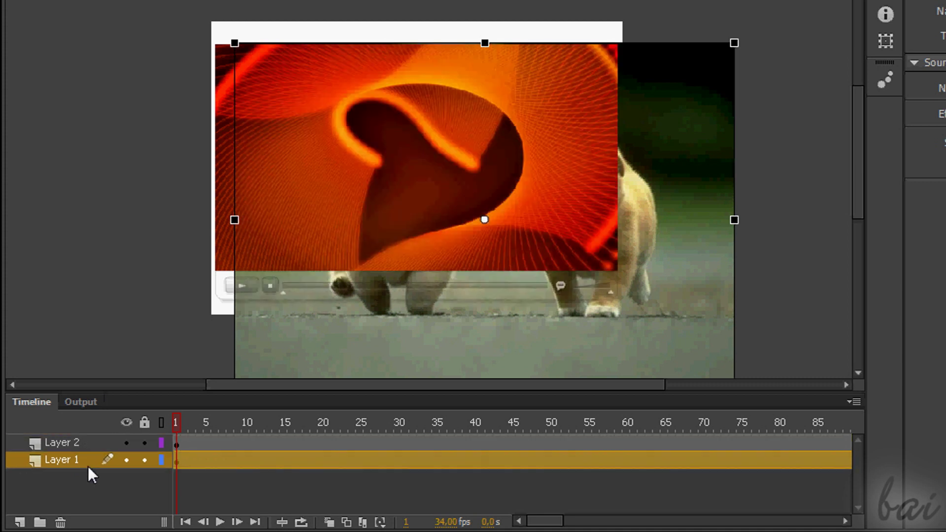
right_click(73, 459)
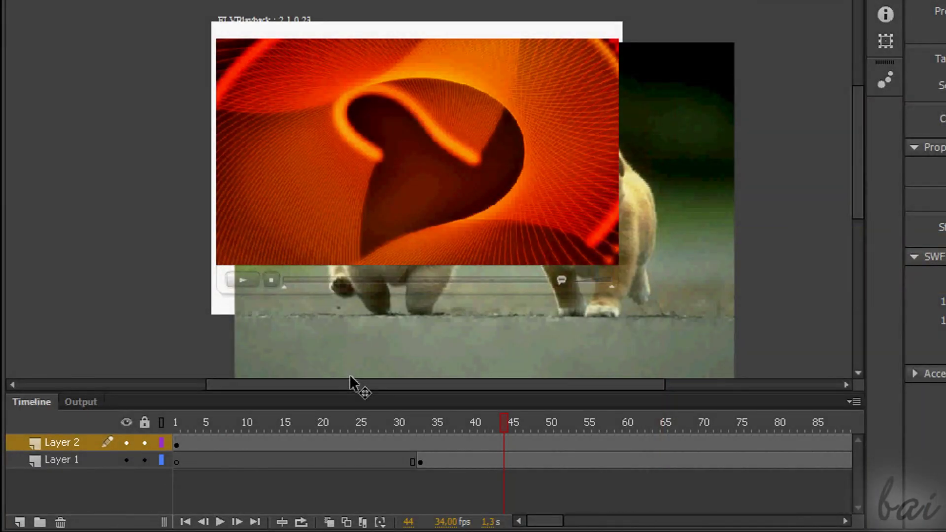
- Hide and re-show Layers 2 and 1 with their eye icons
left_click(127, 443)
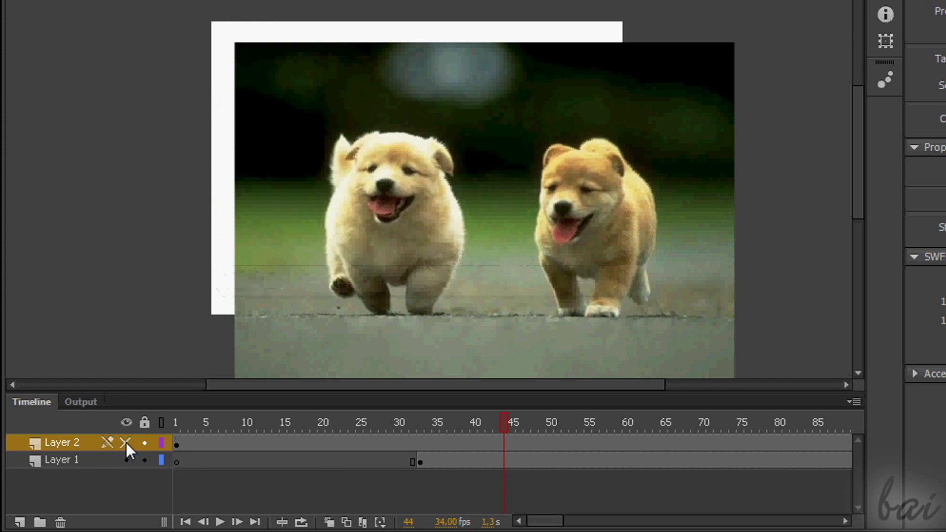
left_click(126, 443)
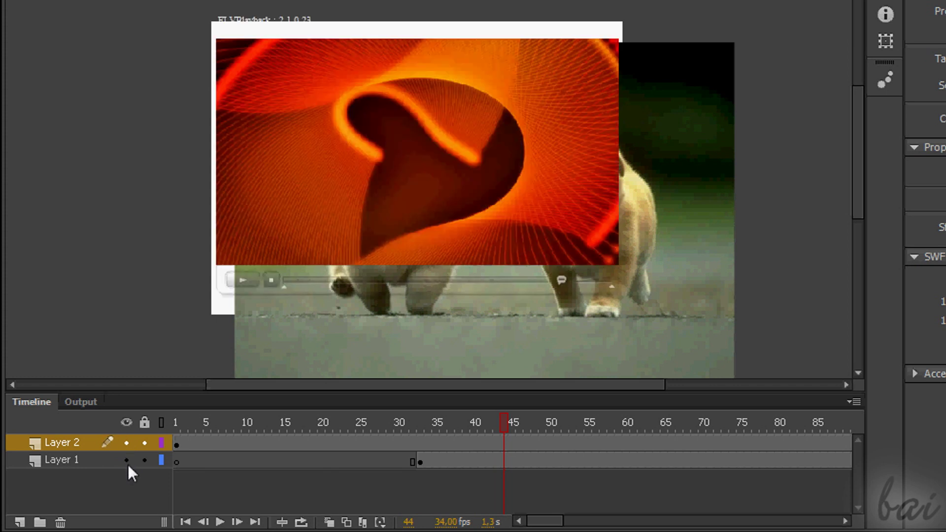
left_click(126, 460)
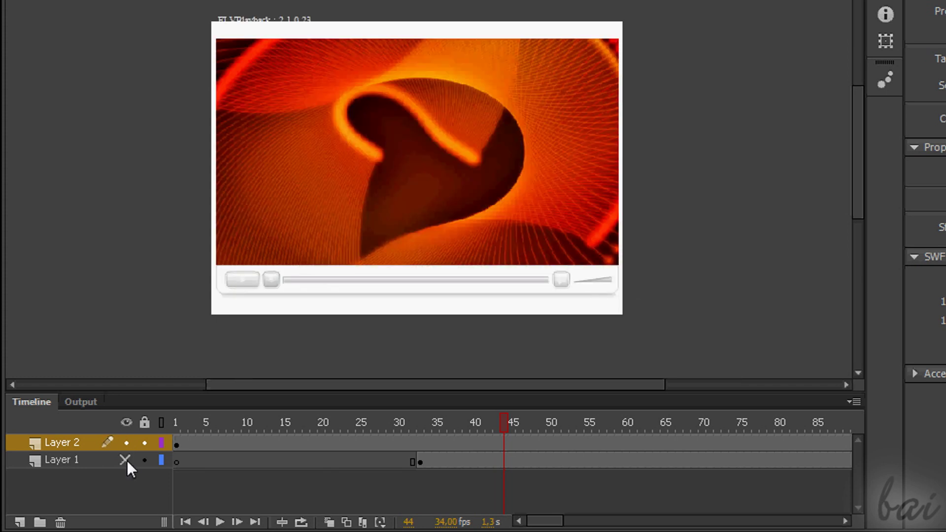
left_click(126, 461)
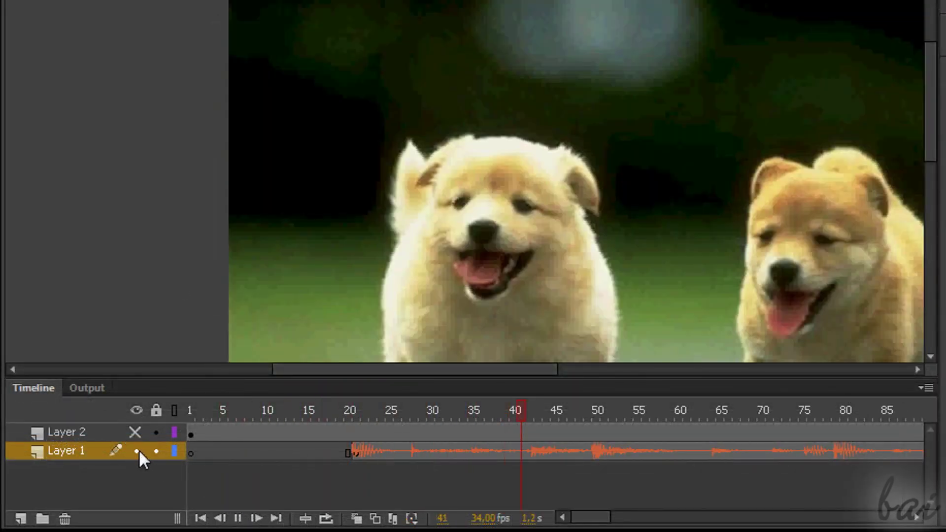
left_click(137, 451)
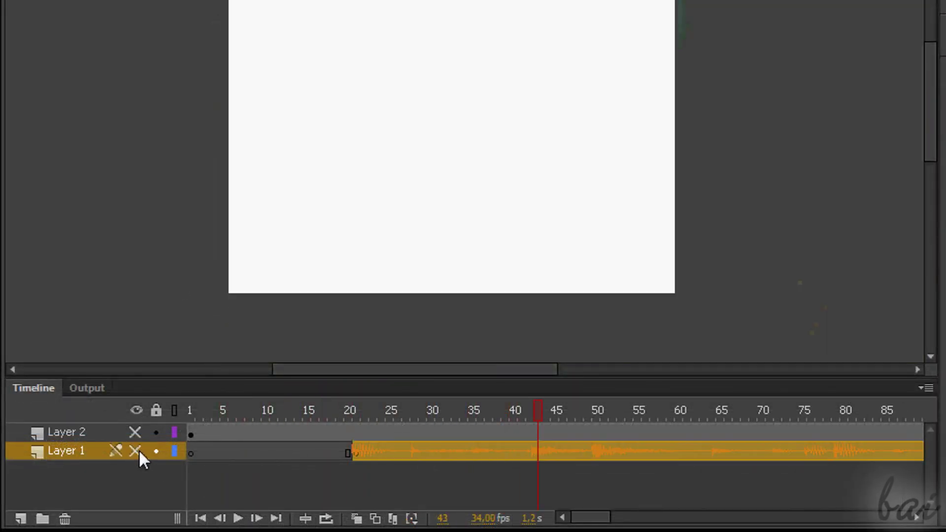
left_click(138, 450)
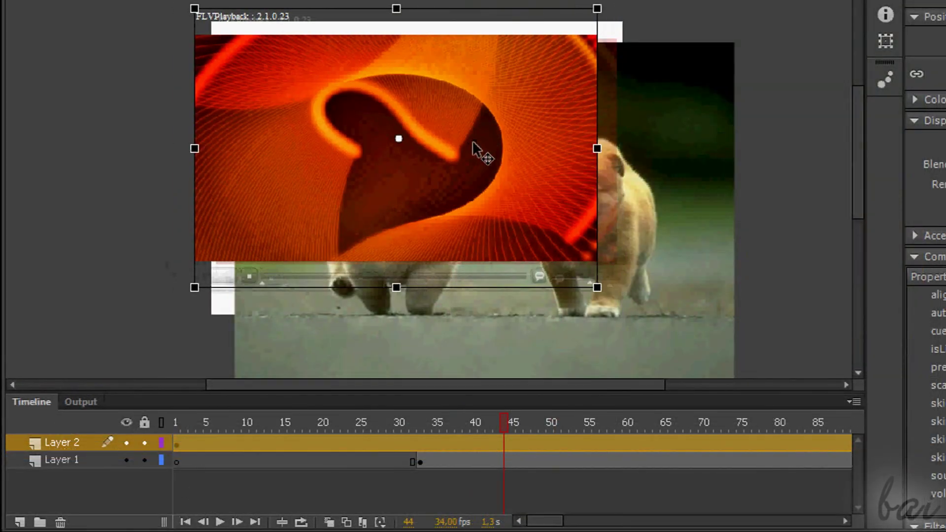
- Nudge the FLVPlayback video right and lock Layer 2
left_click_drag(473, 147, 499, 148)
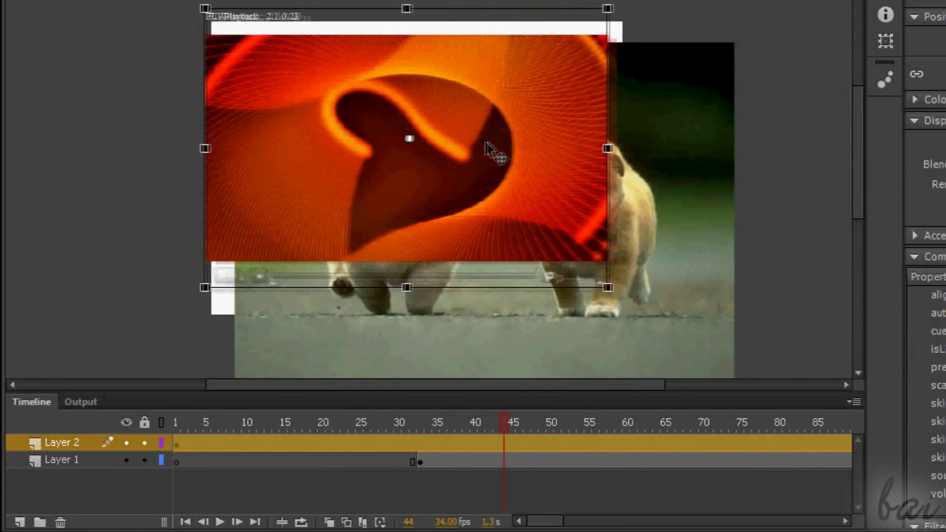
left_click(144, 443)
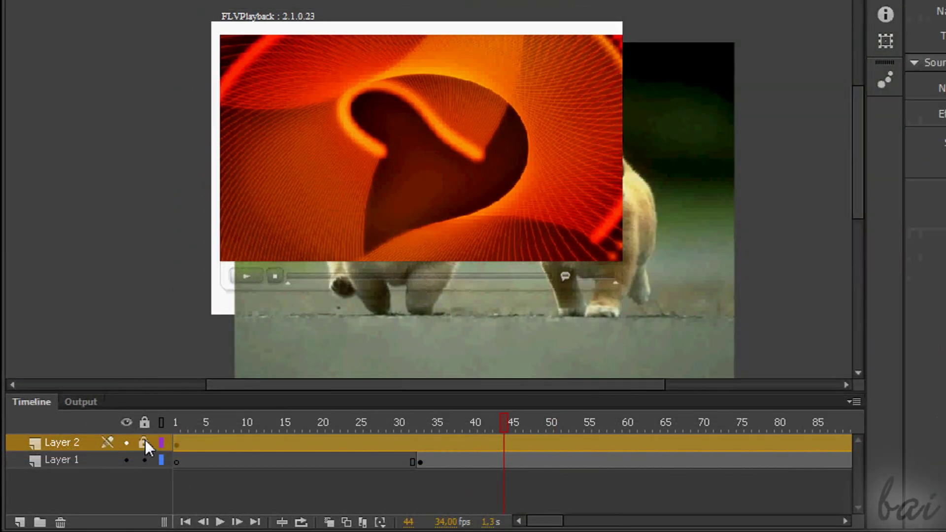
left_click(495, 167)
left_click(419, 69)
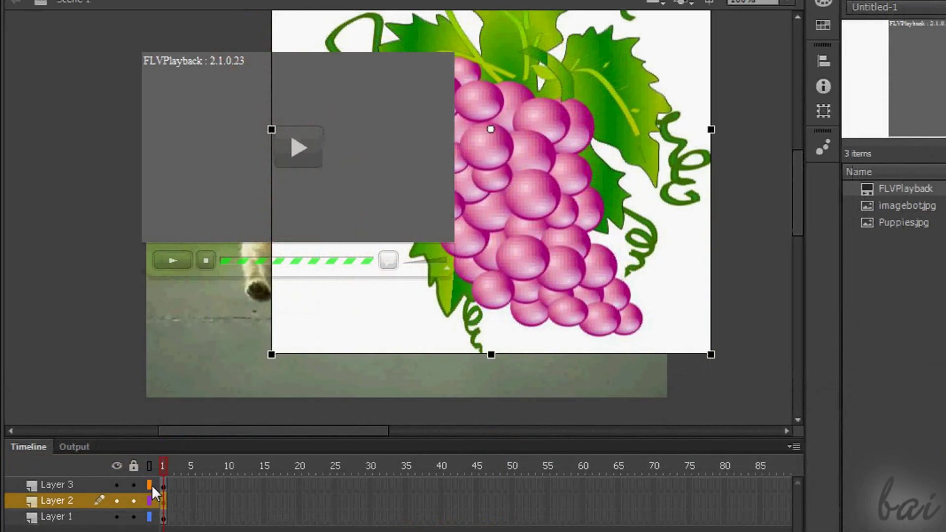
- Toggle layer outline display, hide Layer 3, and move the outlined grapes up-left
left_click(150, 501)
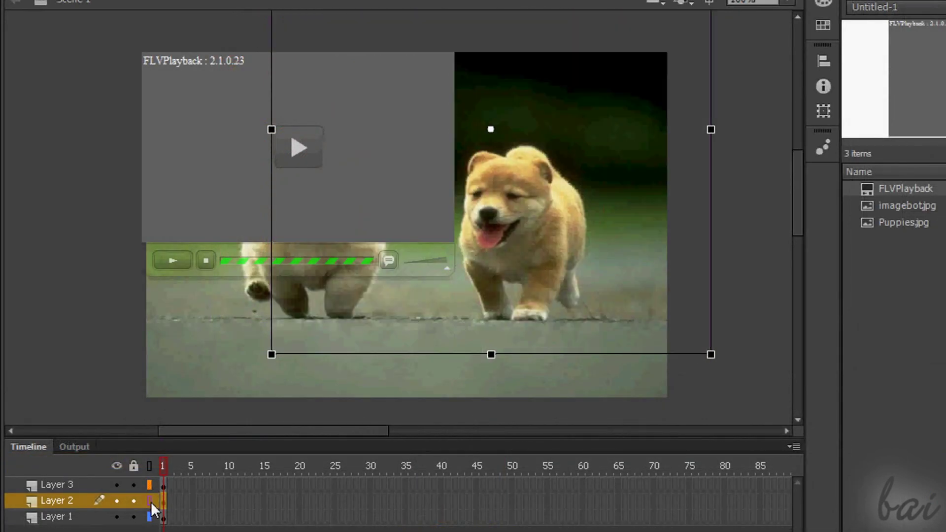
left_click(151, 502)
left_click(116, 485)
left_click(151, 501)
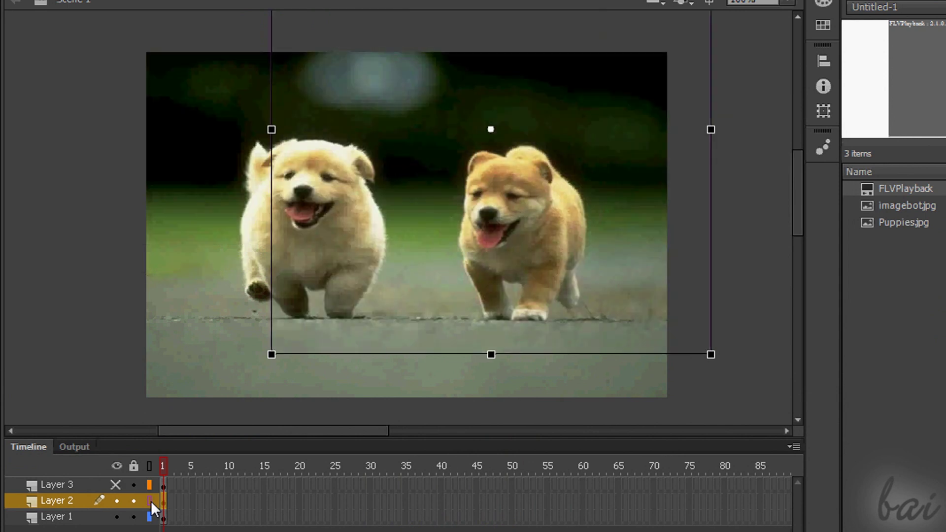
left_click(149, 517)
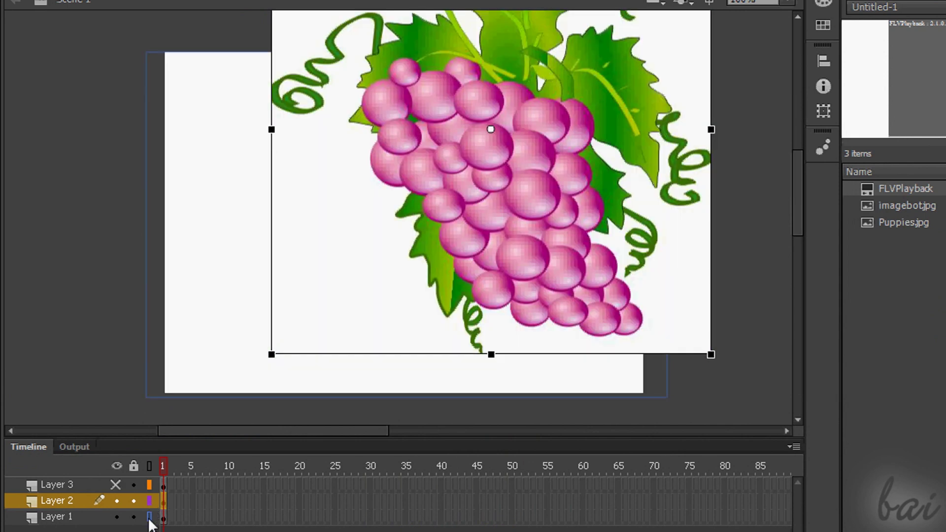
left_click(149, 517)
left_click(149, 500)
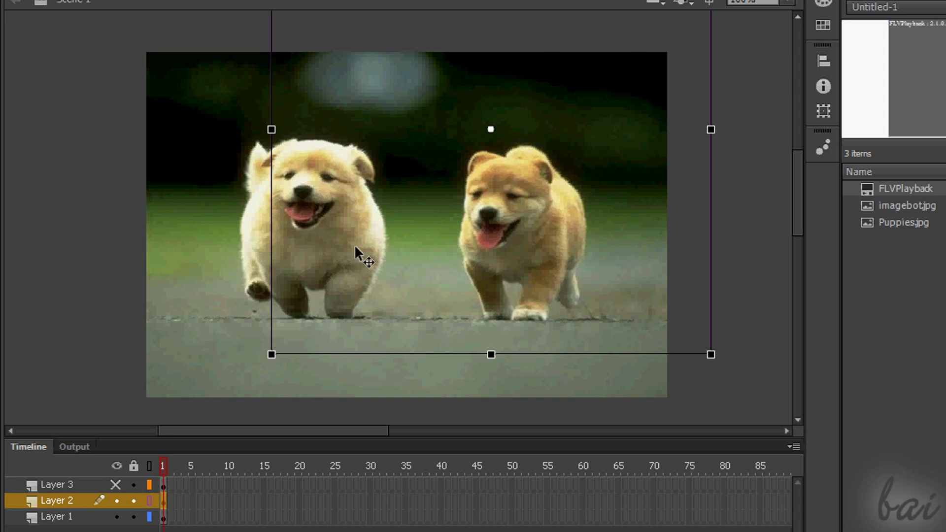
left_click_drag(508, 170, 422, 196)
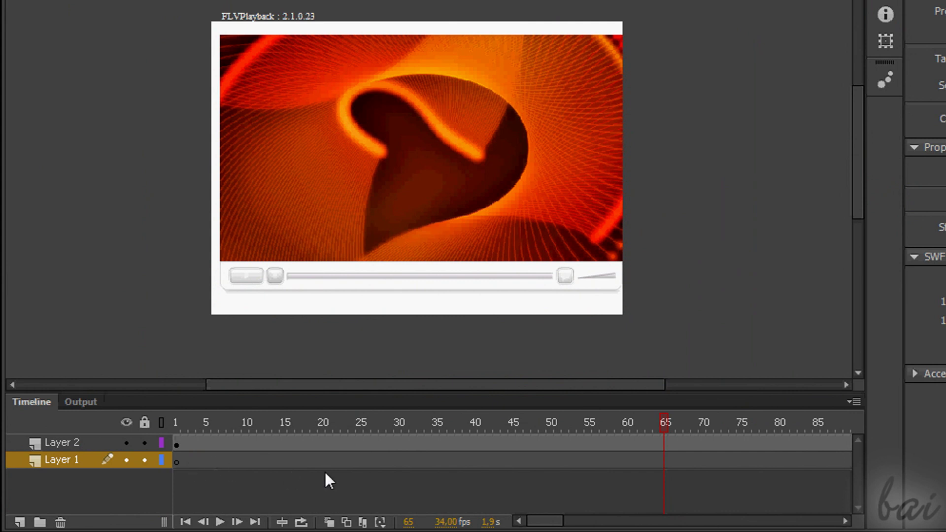
- Place Puppies.jpg on Layer 1's frame 21, keeping existing library items
left_click(329, 461)
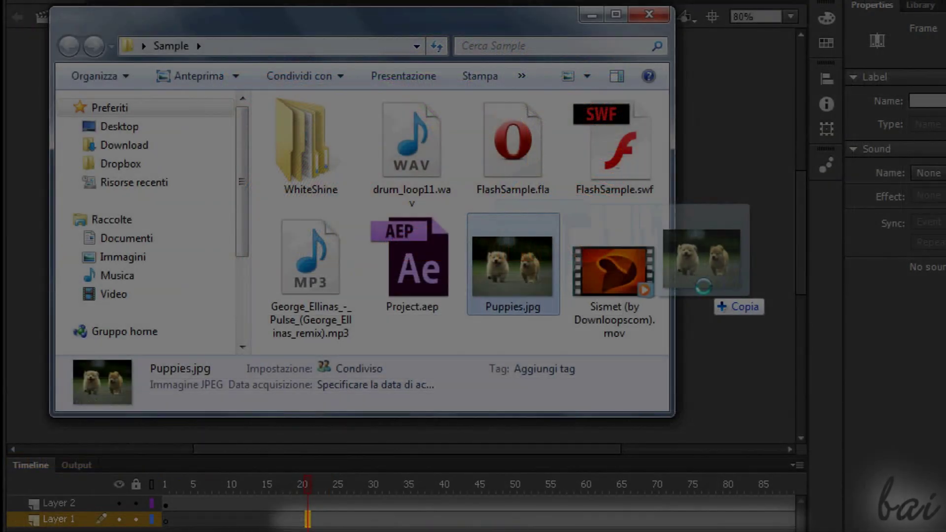
left_click_drag(703, 286, 708, 294)
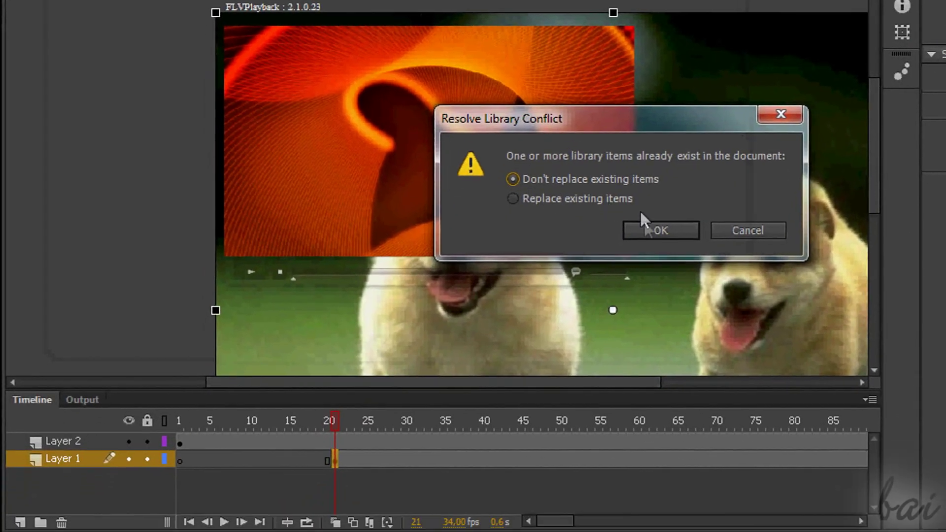
left_click(637, 226)
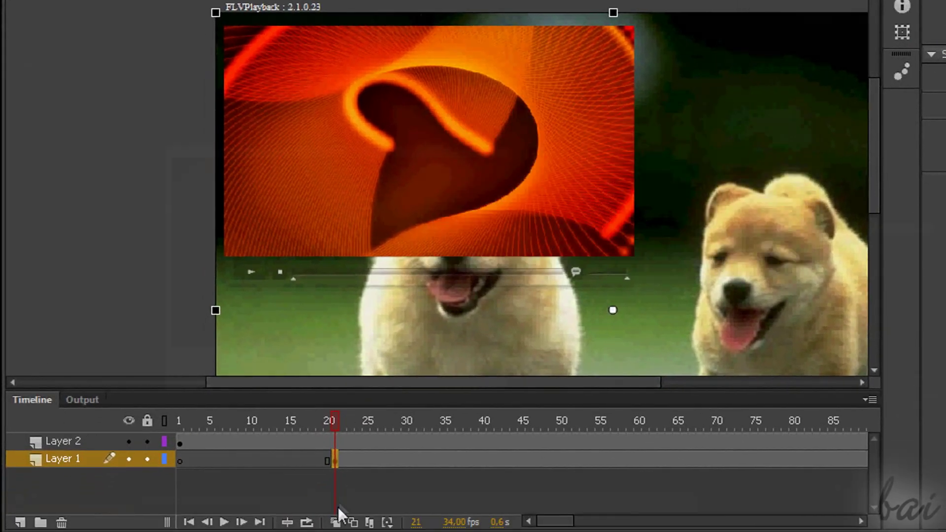
left_click(399, 18)
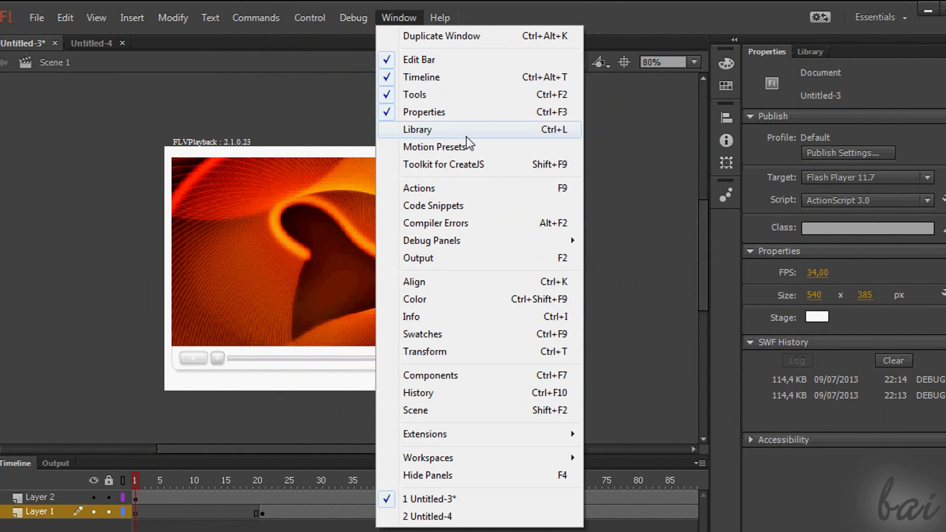
- Show Untitled-3's library and preview its FLVPlayback and Puppies.jpg items
left_click(466, 132)
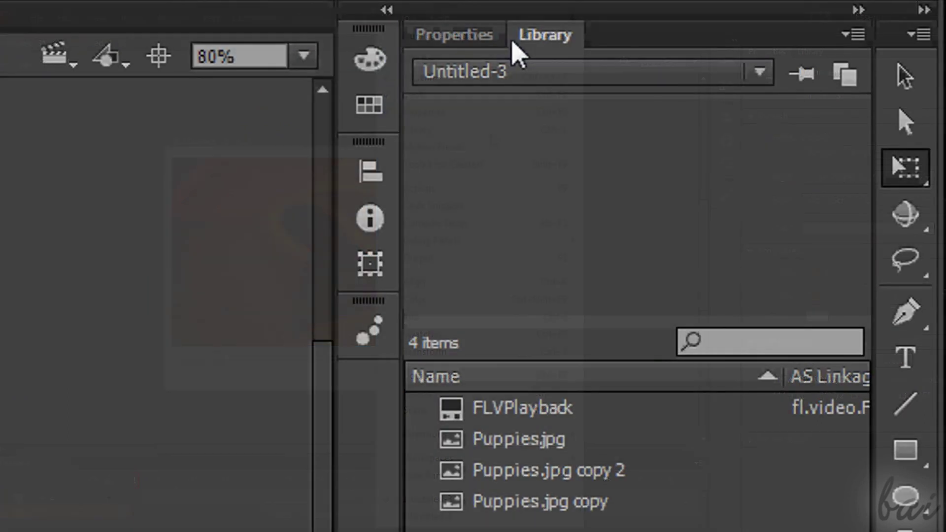
left_click(758, 75)
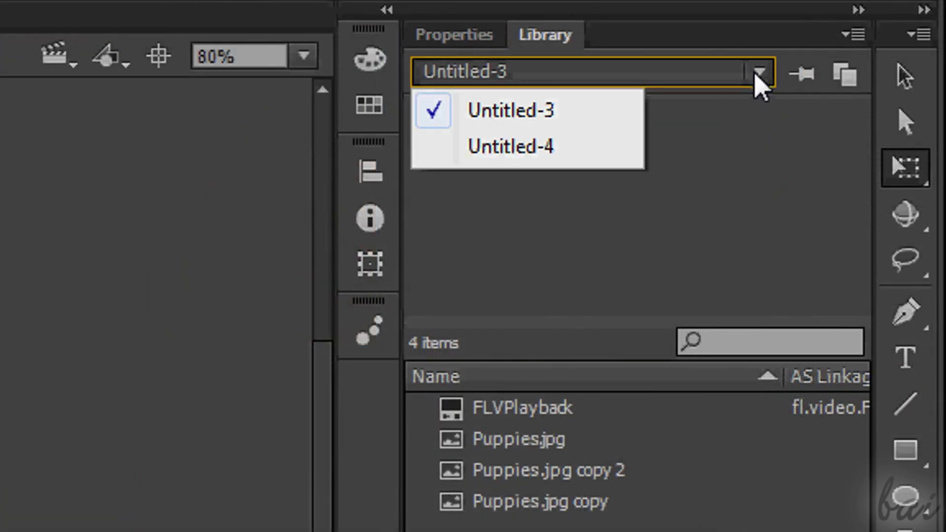
left_click(528, 73)
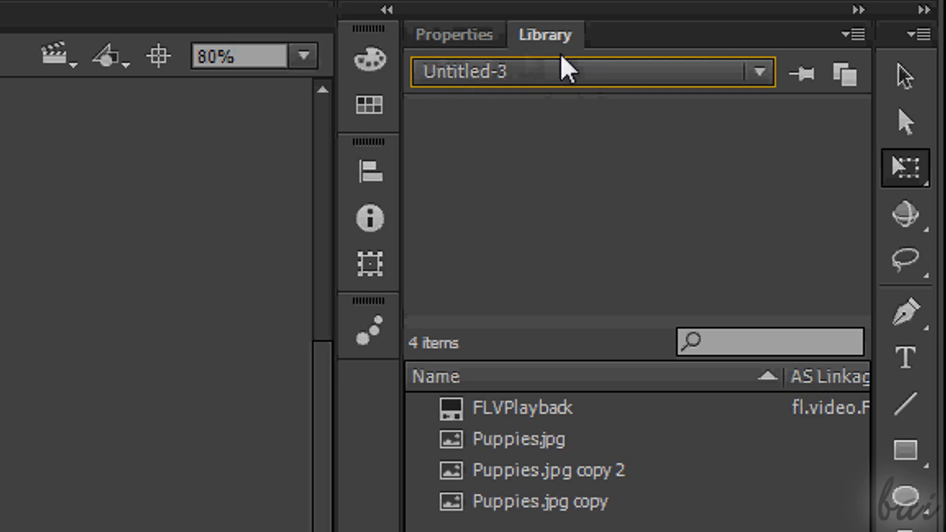
left_click(545, 416)
left_click(541, 440)
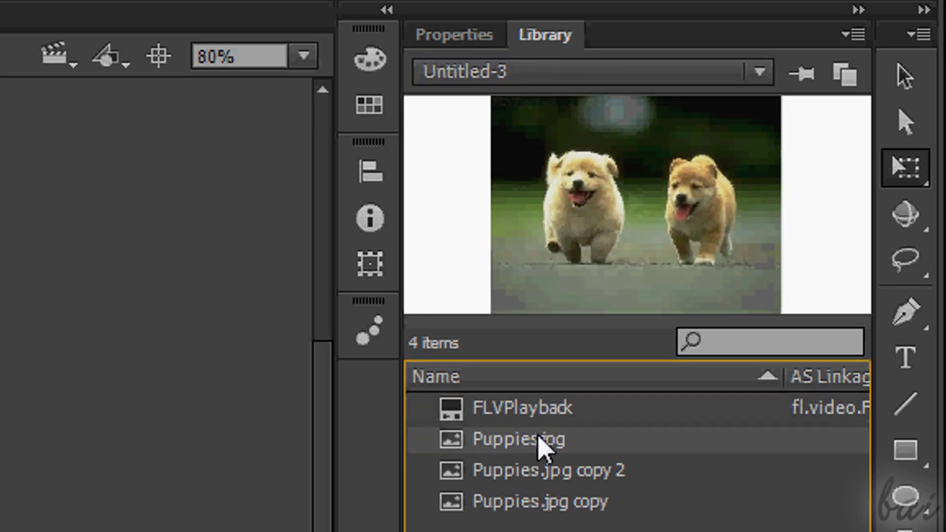
left_click(543, 470)
left_click(540, 500)
- Select the FLVPlayback item and delete it from the library
left_click(542, 468)
left_click(540, 439)
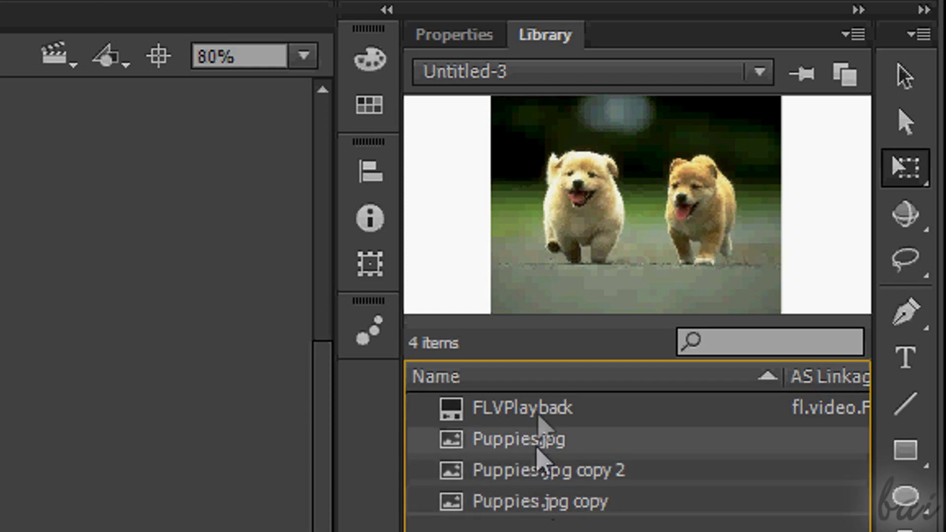
left_click(552, 409)
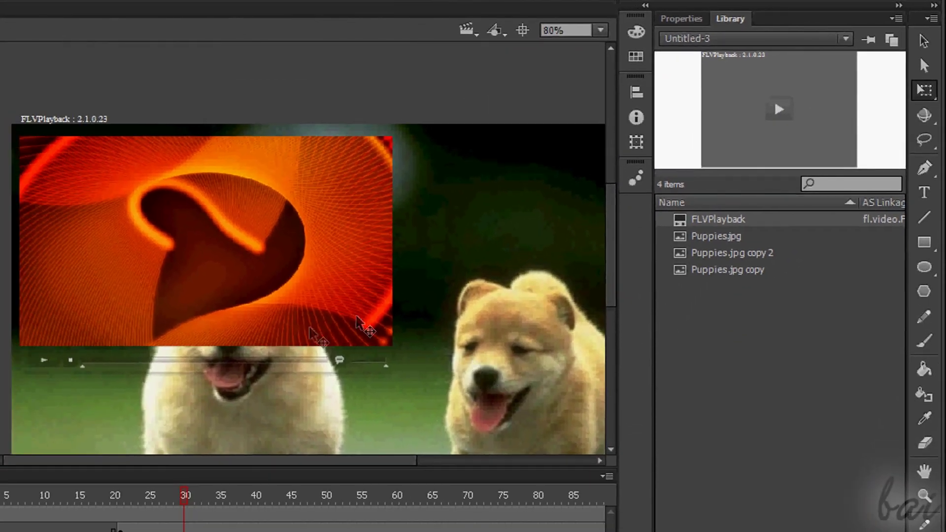
right_click(731, 223)
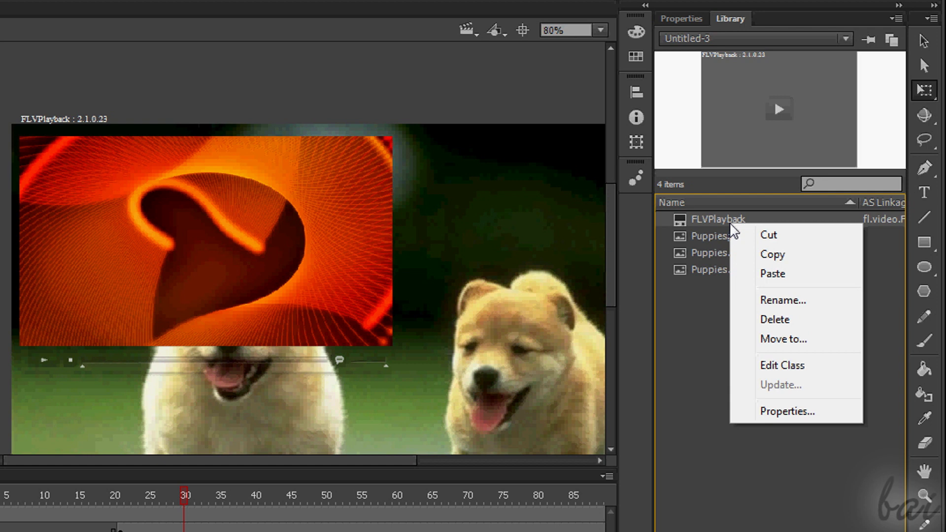
left_click(757, 236)
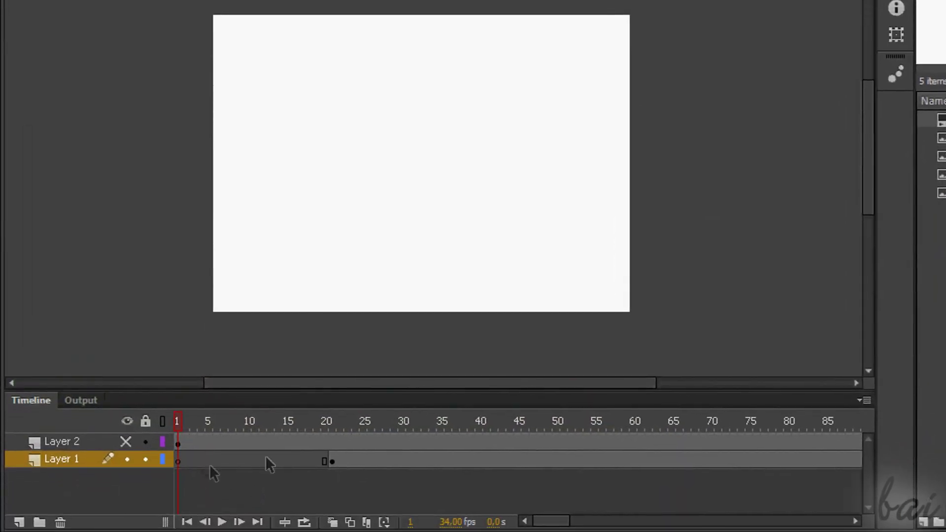
- Add Layer 3 and drag it to the bottom of the stack
left_click(19, 523)
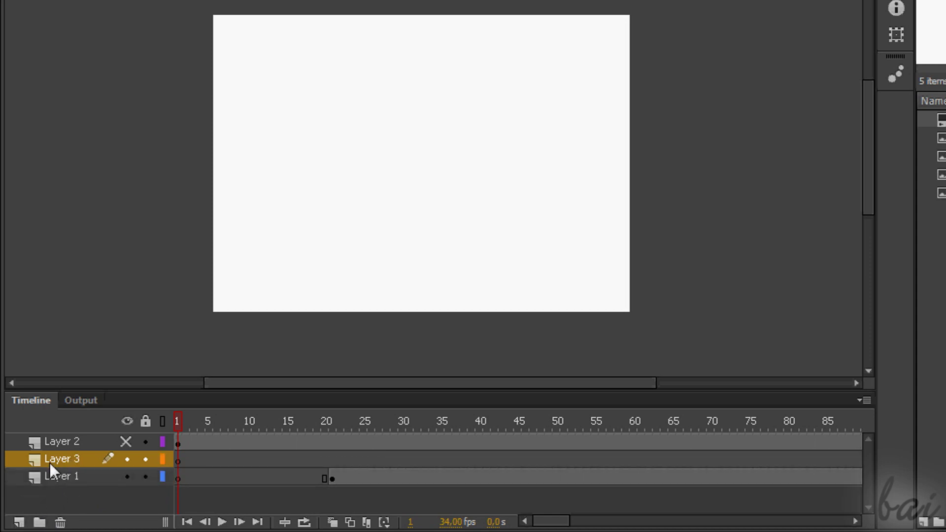
left_click_drag(33, 457, 67, 502)
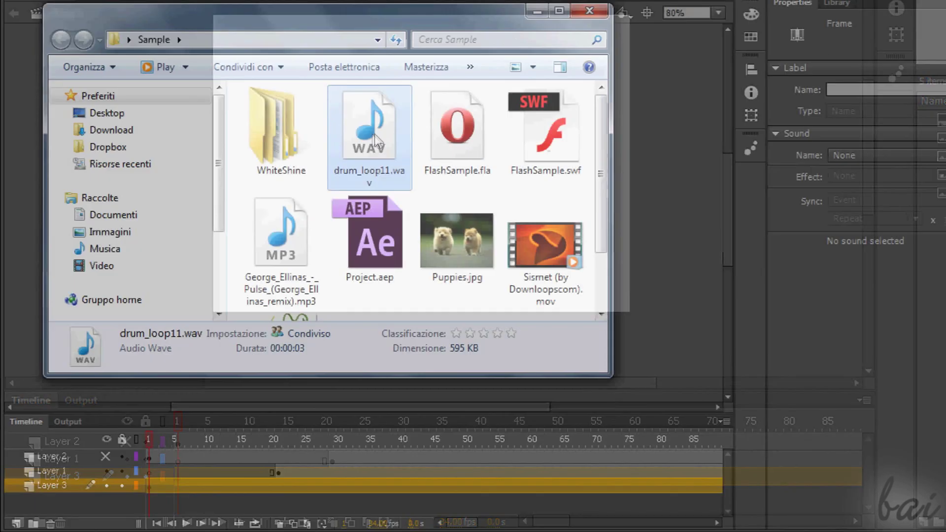
- Bring drum_loop11.wav into the document and minimize the Sample folder window
left_click_drag(370, 133, 663, 184)
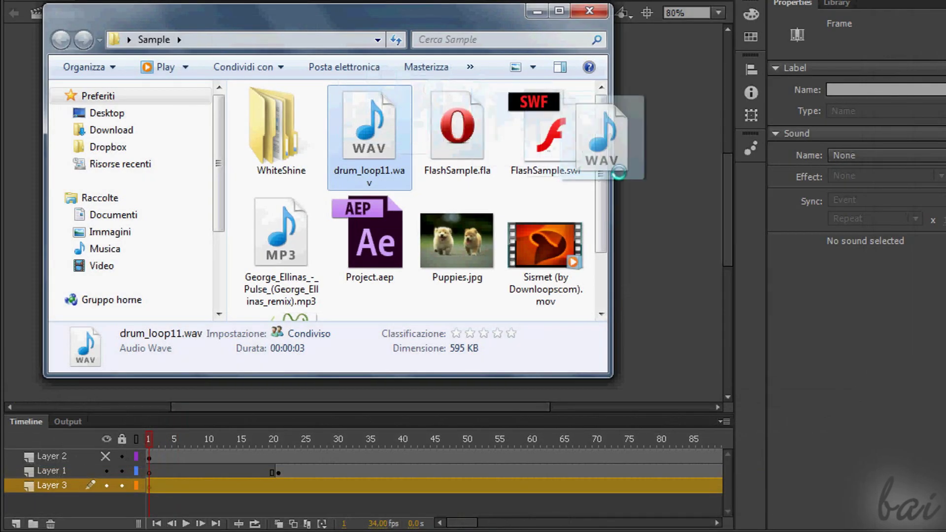
left_click(539, 11)
left_click(205, 495)
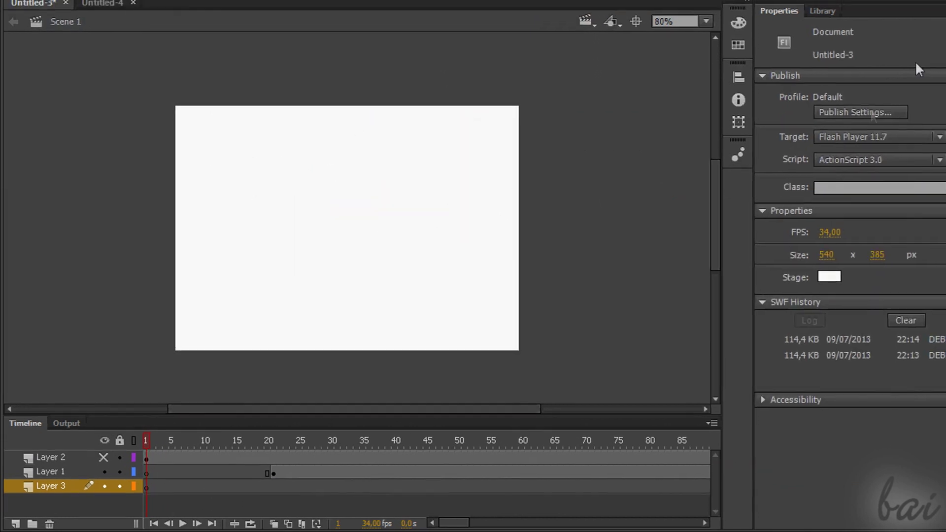
- Preview drum_loop11.wav in the library and view Layer 3 frame 17's properties
left_click(803, 30)
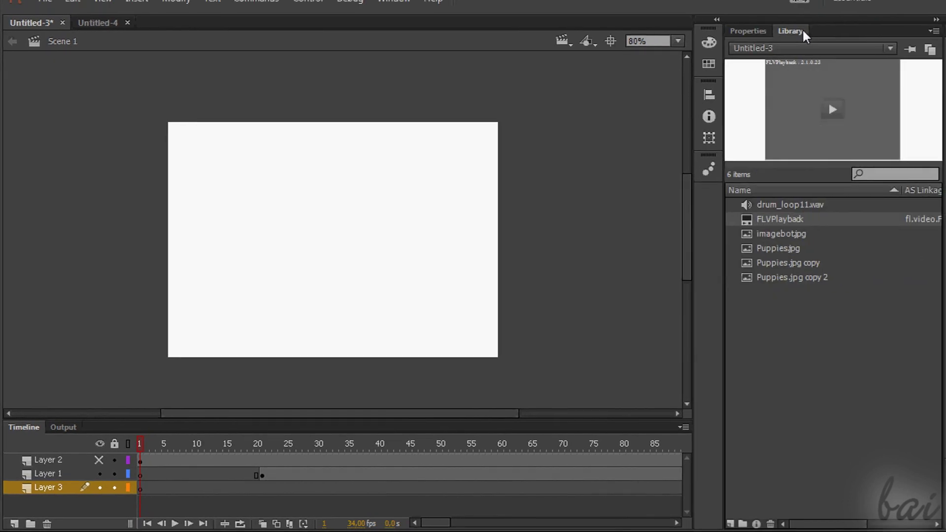
left_click(808, 203)
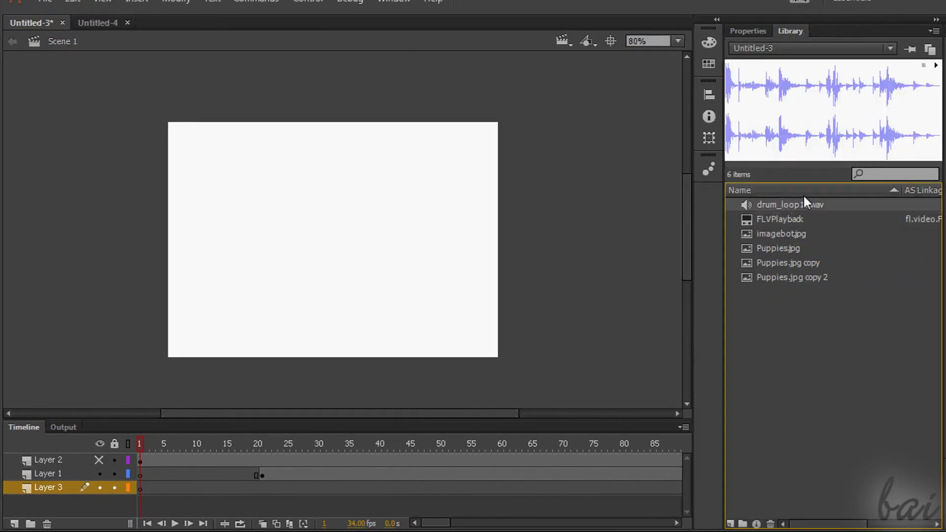
left_click(238, 488)
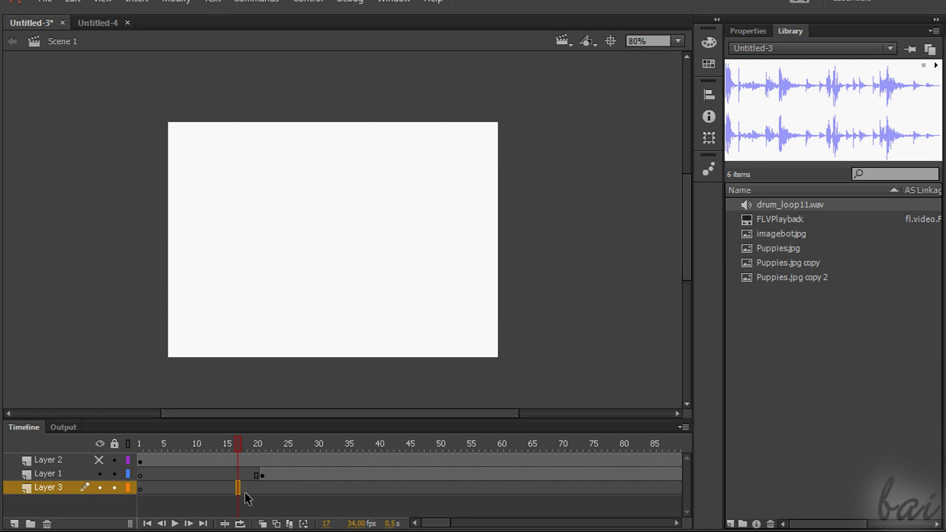
left_click(749, 31)
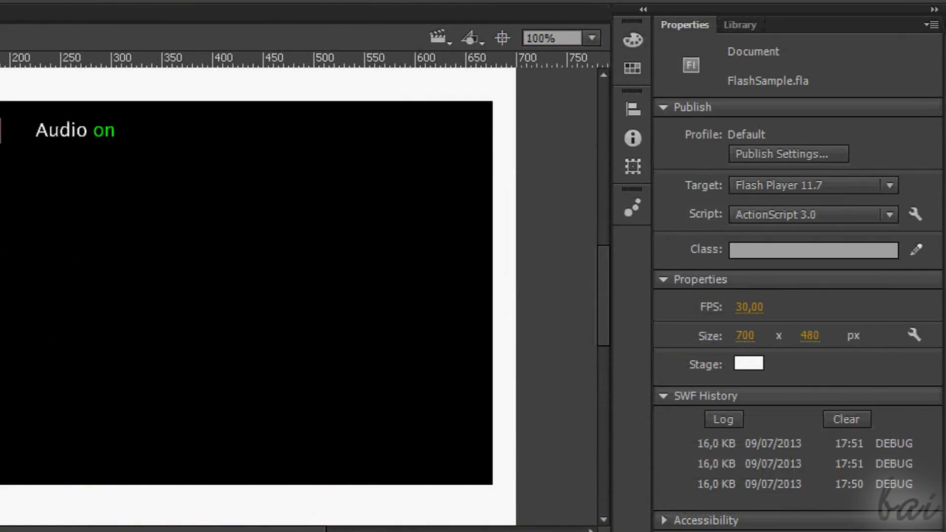
- Inspect FlashSample's mute and playPause clips, then select frame 12 on Layer 3
left_click(78, 139)
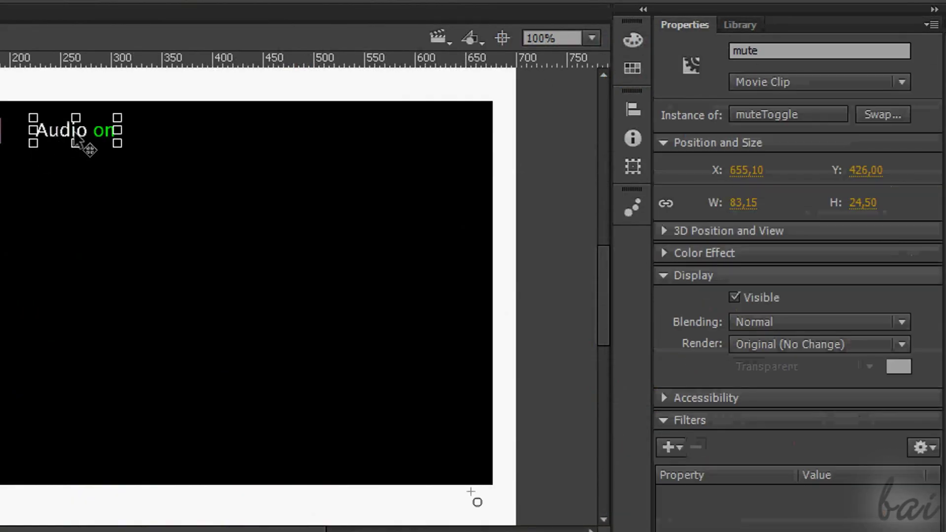
left_click(2, 130)
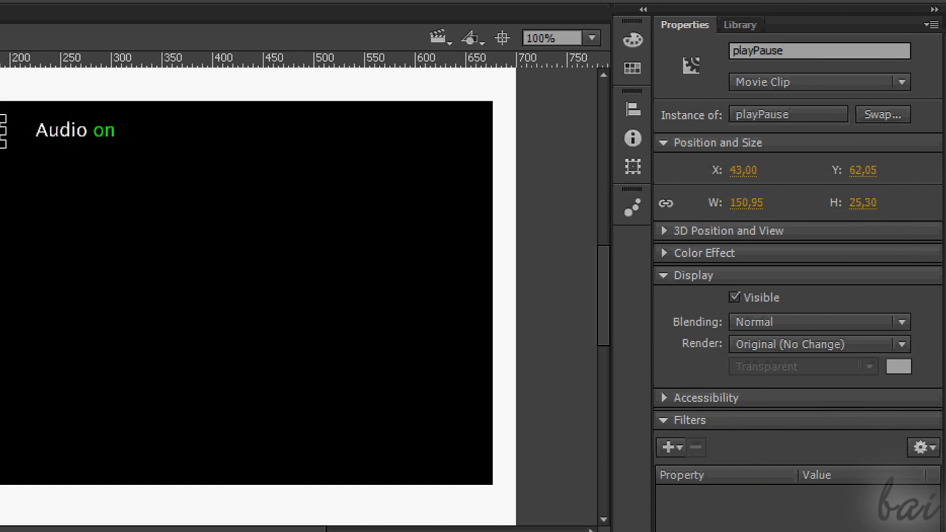
left_click(62, 137)
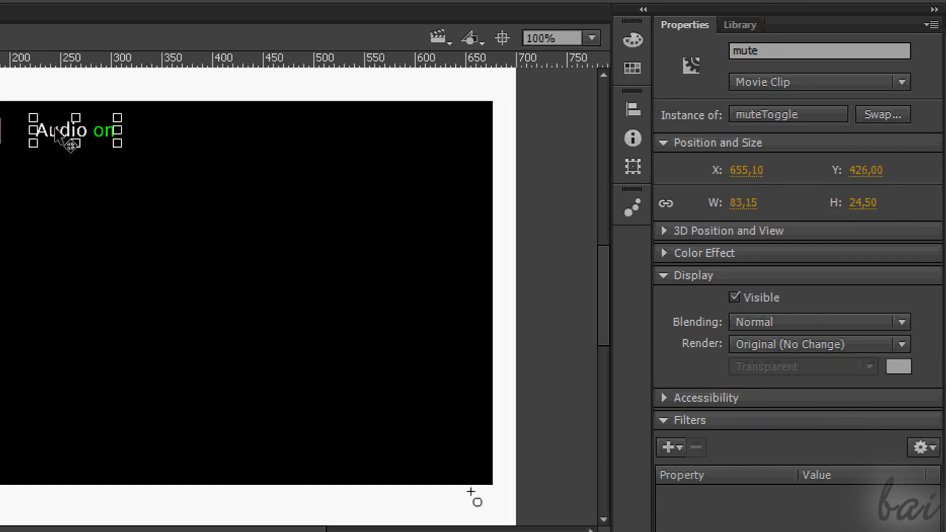
left_click(2, 130)
left_click(139, 510)
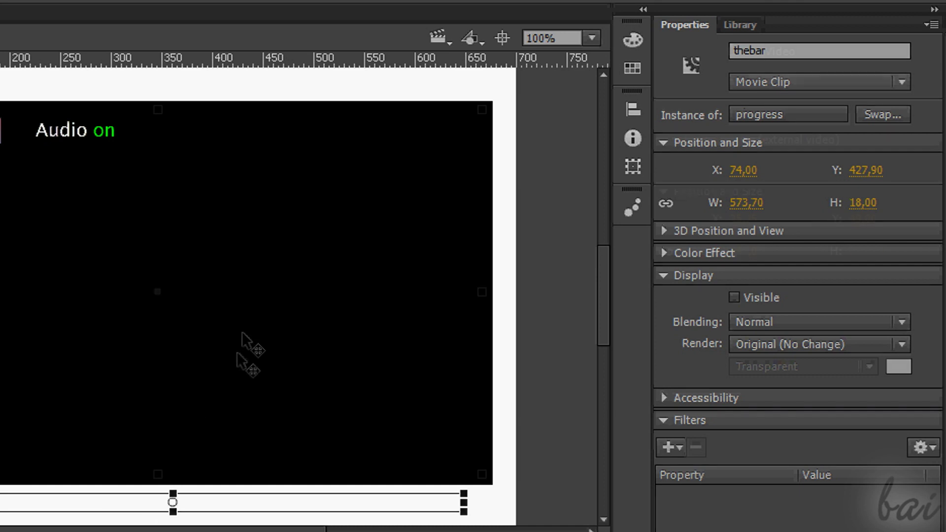
left_click(237, 351)
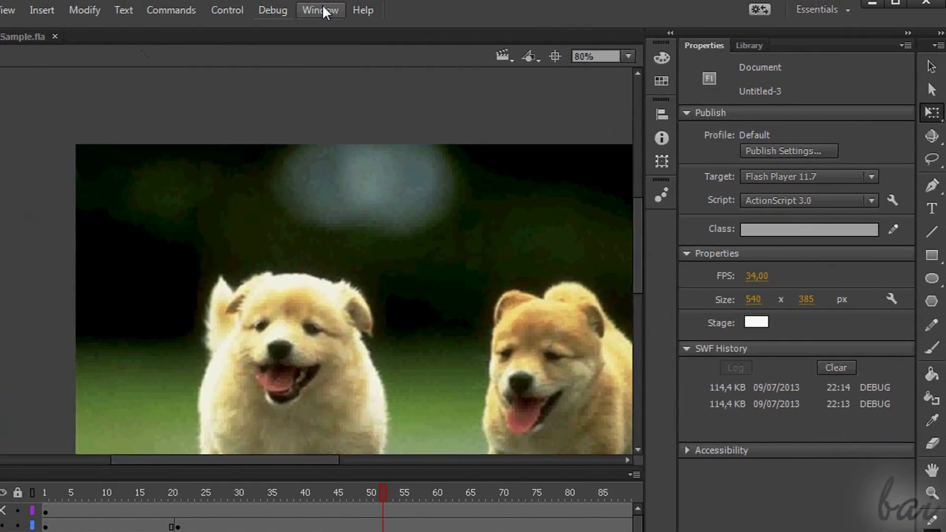
left_click(341, 15)
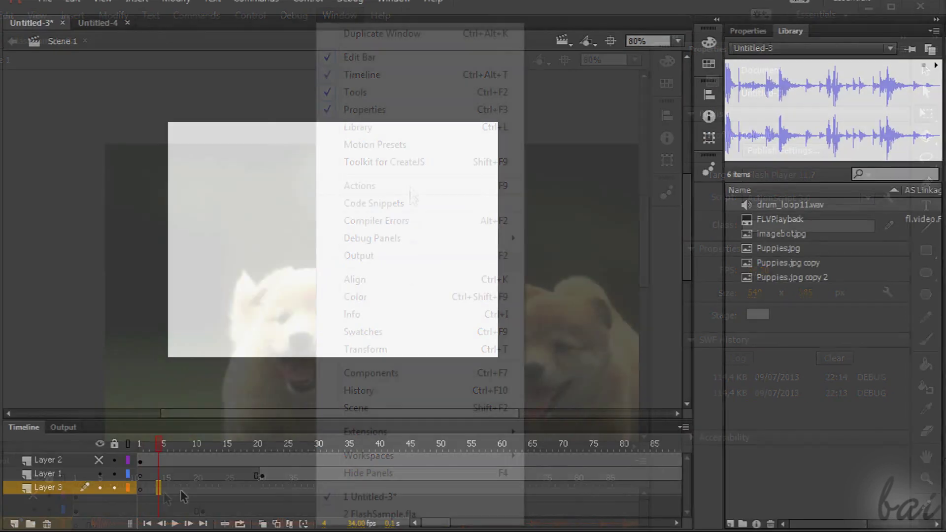
left_click(207, 488)
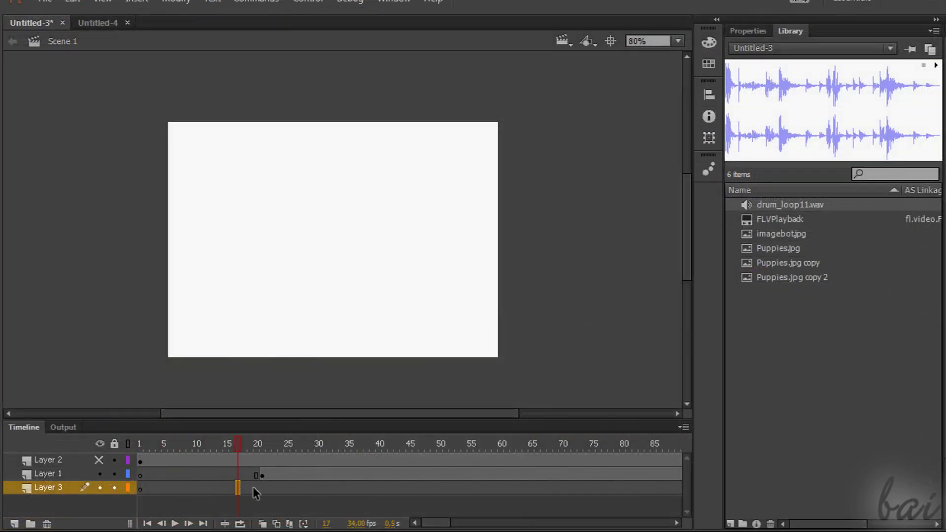
- Give the Layer 3 frame near 115 drum_loop11.wav, repeating twice, and play the timeline
left_click(755, 34)
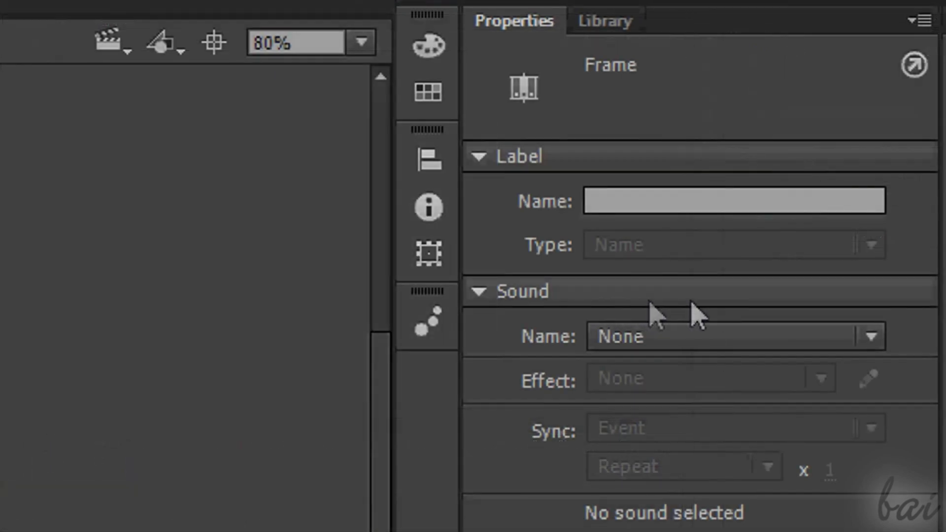
left_click(788, 344)
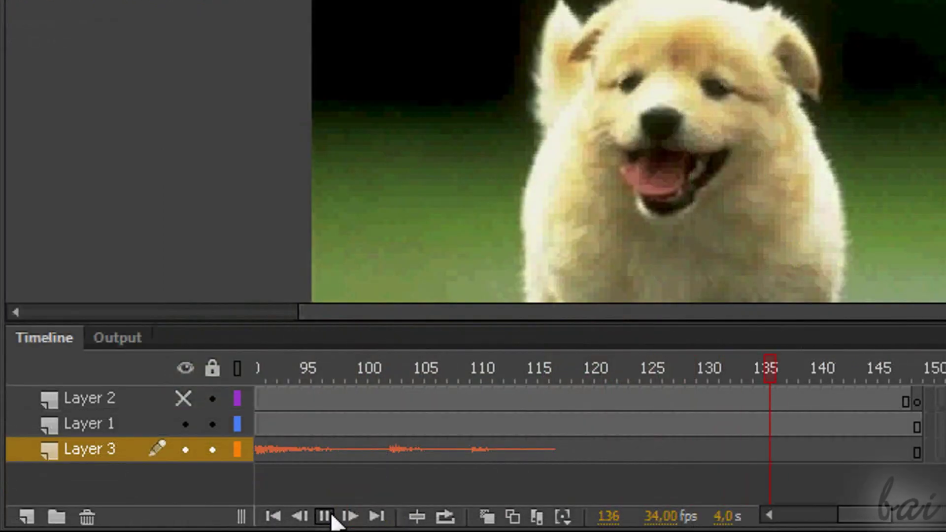
left_click(330, 516)
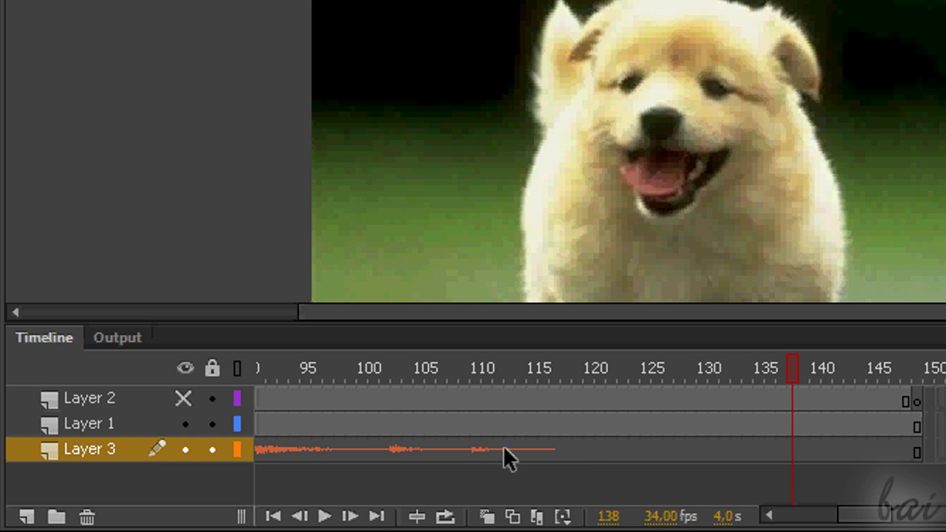
left_click(531, 451)
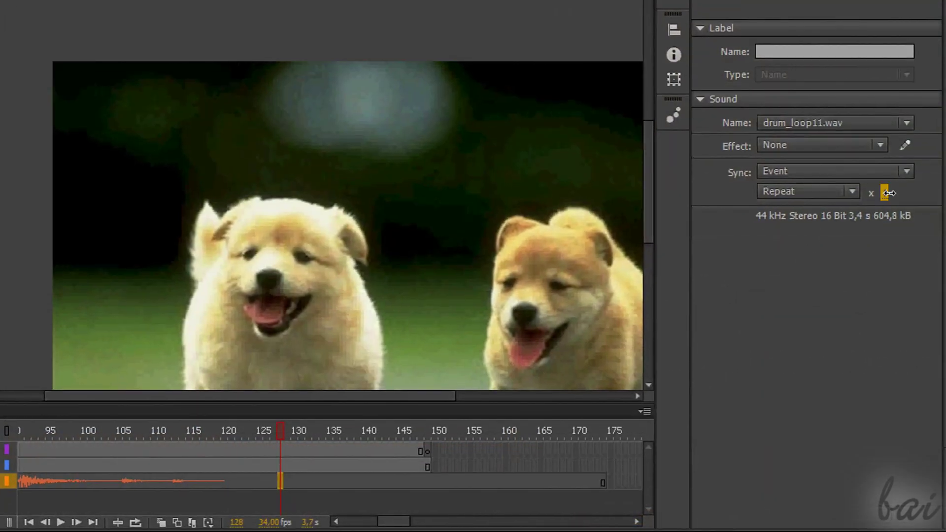
left_click_drag(890, 195, 893, 201)
left_click(28, 523)
left_click(61, 523)
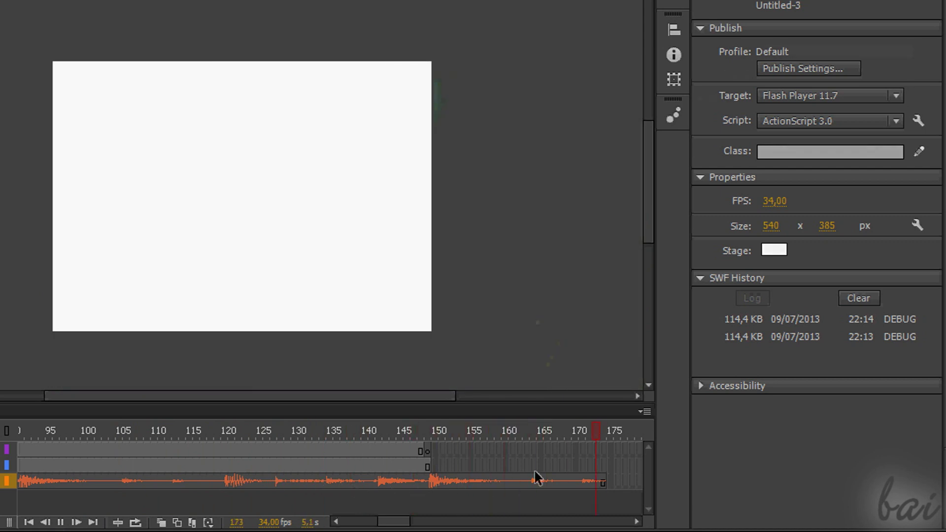
left_click(534, 470)
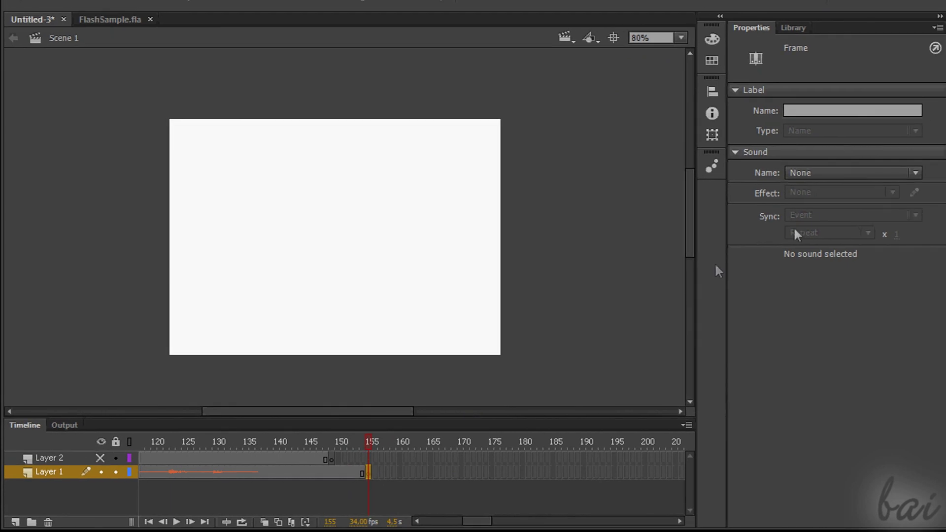
- Assign drum_loop11.wav to the selected frame and move the Layer 1 keyframe from 155 to 158
left_click(816, 172)
left_click(829, 204)
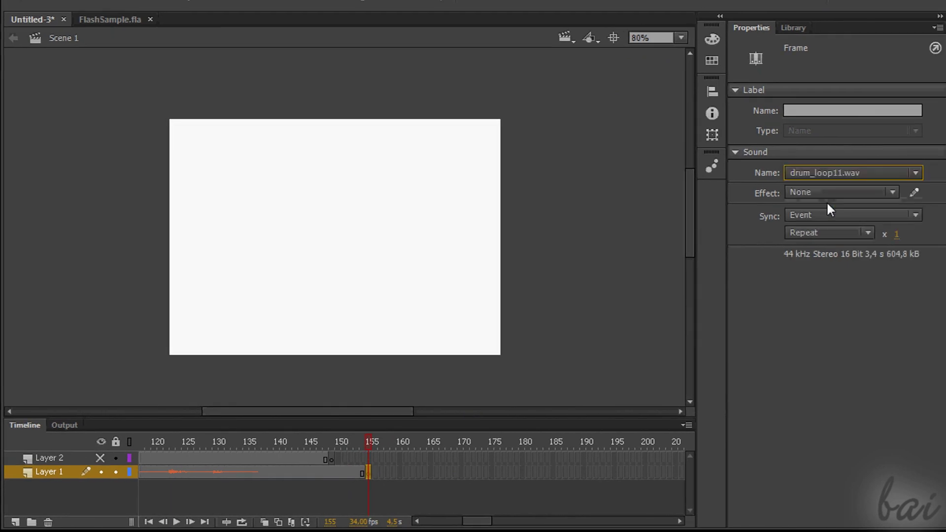
left_click(370, 472)
left_click(370, 475)
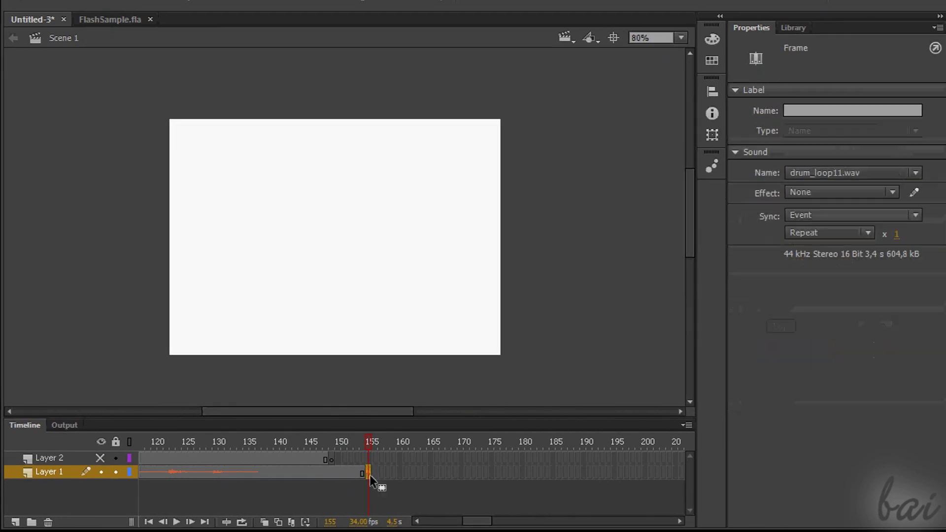
mouse_move(377, 475)
left_mouse_down()
mouse_move(385, 474)
mouse_move(306, 477)
left_mouse_up()
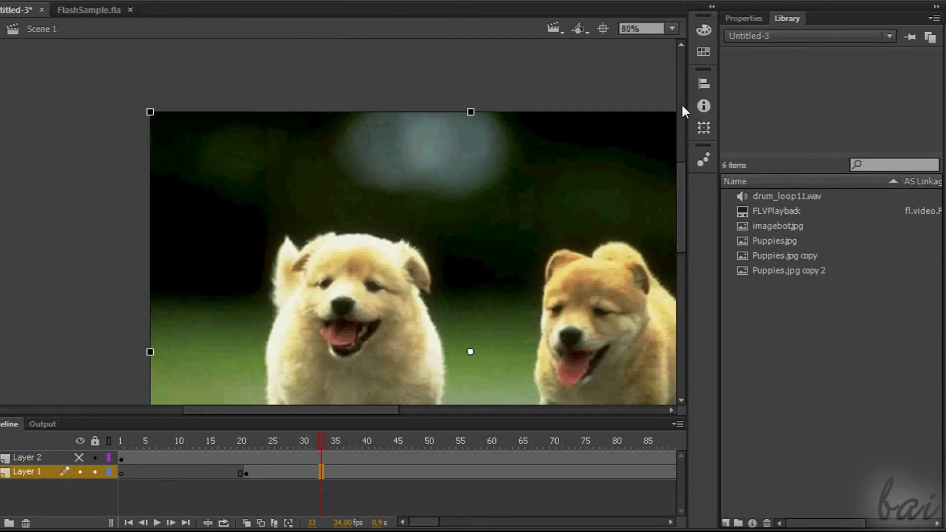
- Set drum_loop11.wav as the sound on the moved Layer 1 keyframe
left_click(747, 19)
left_click(891, 166)
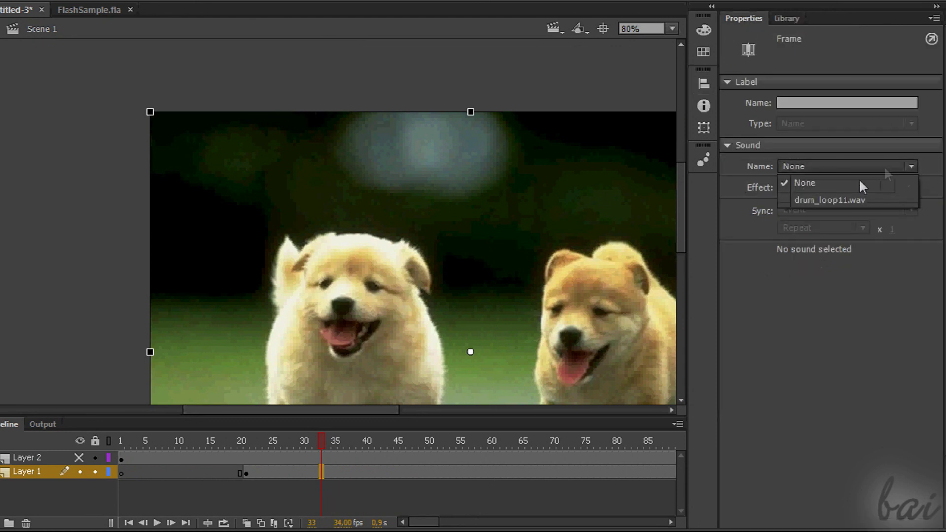
left_click(836, 199)
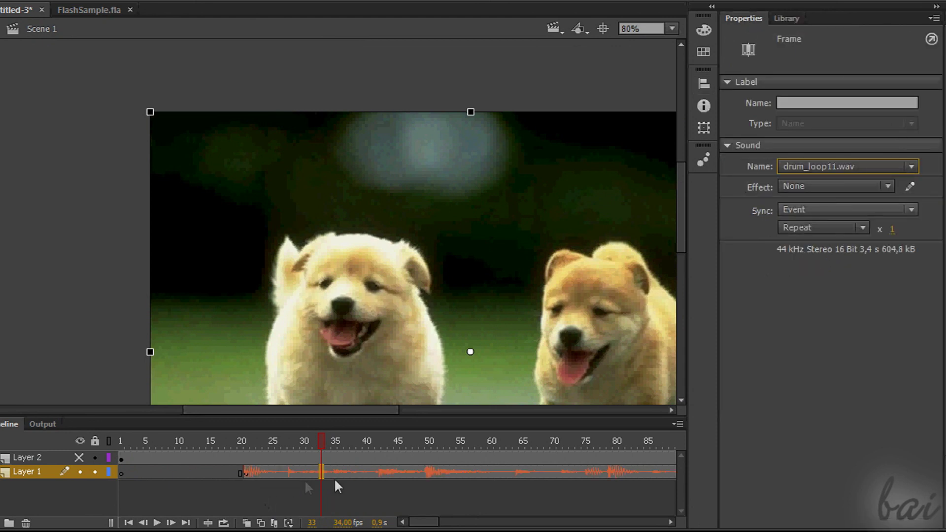
left_click_drag(424, 523, 446, 525)
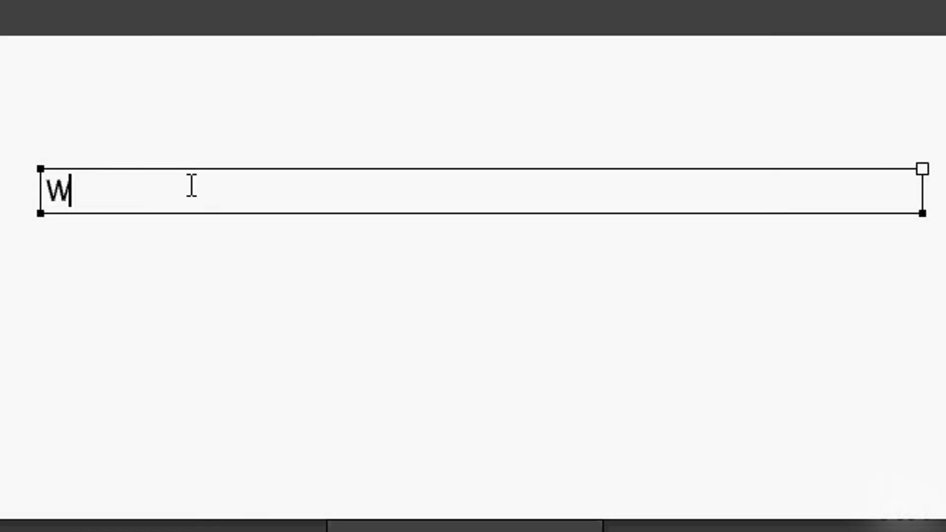
- Type 'Welcome to Flash CC!' on the stage and colour it red
type("ome to Flash CC!")
key("ctrl+a")
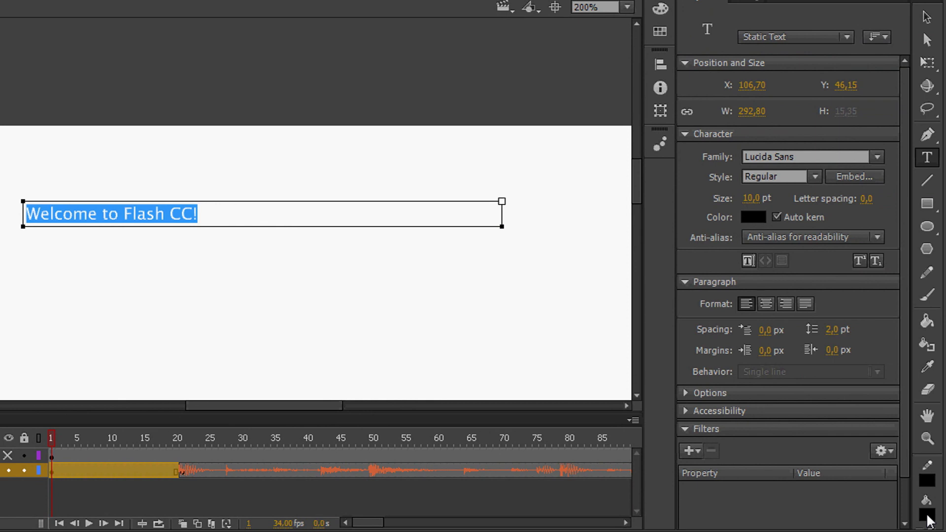
left_click(927, 517)
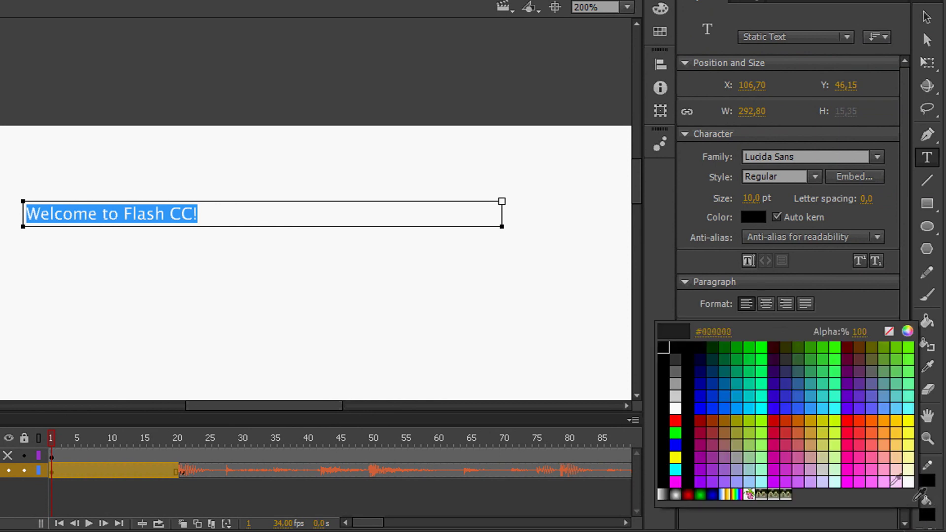
left_click(677, 420)
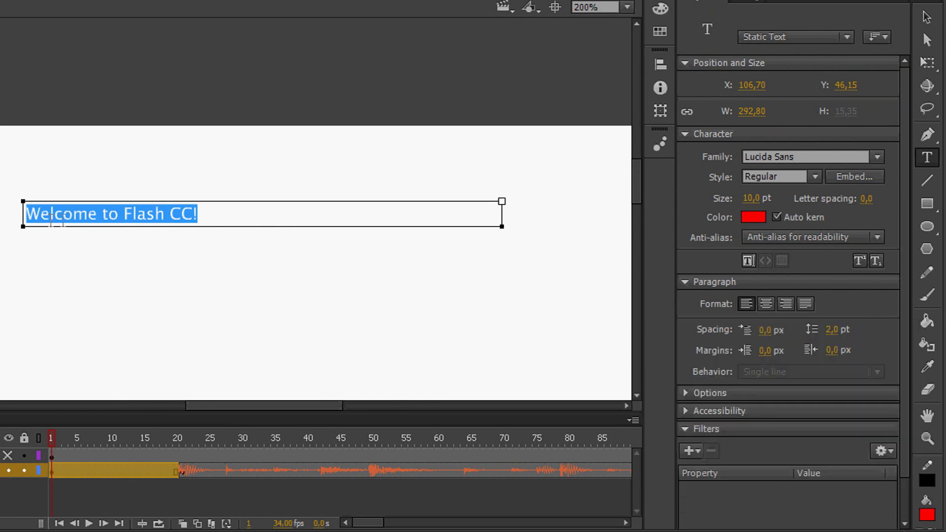
- Set the welcome text to the Magneto font at 24 pt
left_click(236, 213)
key("ctrl+a")
left_click(879, 160)
left_click(675, 255)
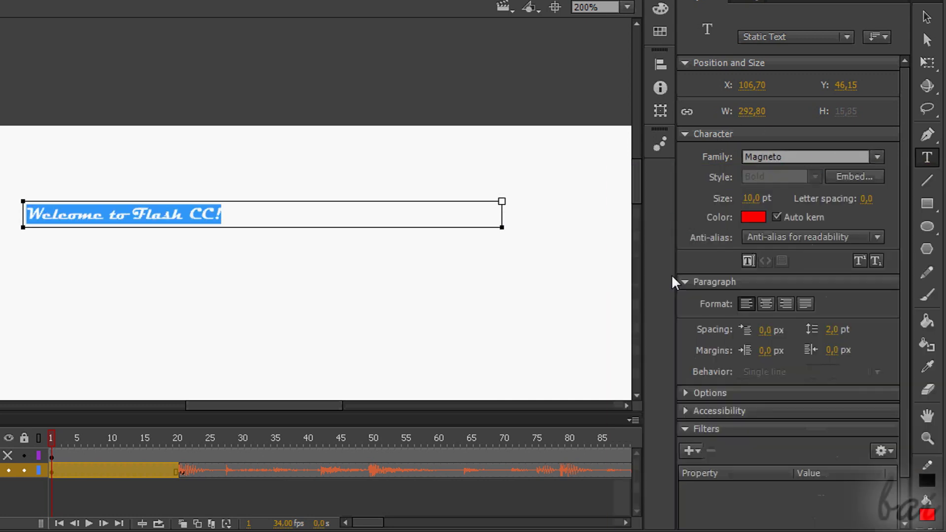
mouse_move(751, 198)
left_mouse_down()
mouse_move(770, 201)
mouse_move(758, 199)
left_mouse_up()
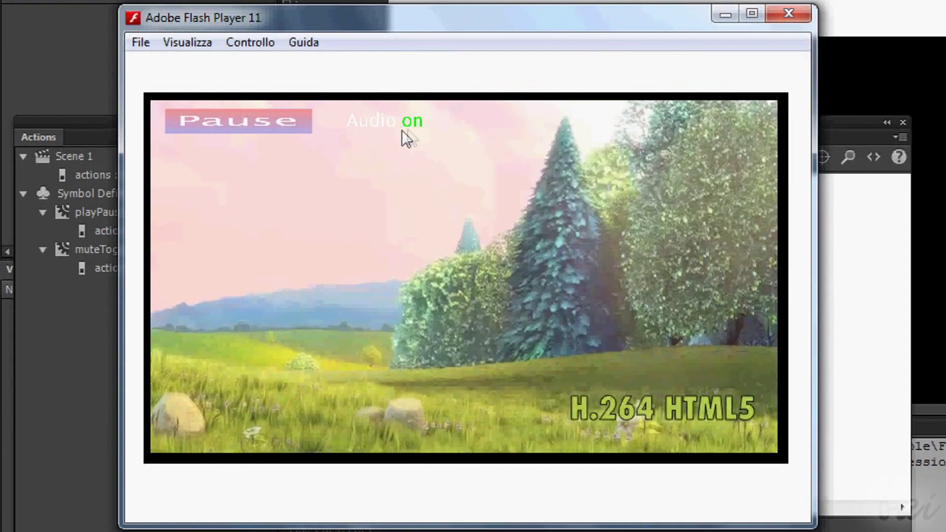
left_click(412, 134)
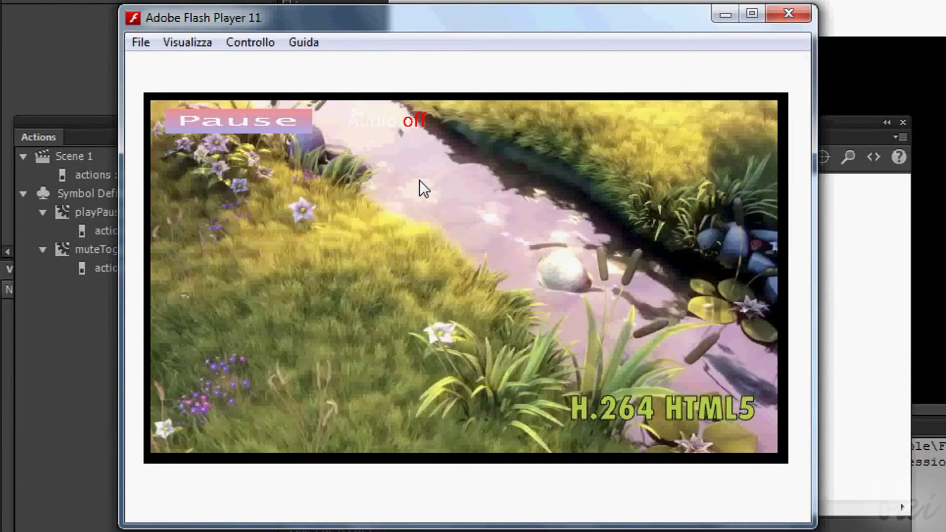
left_click(417, 127)
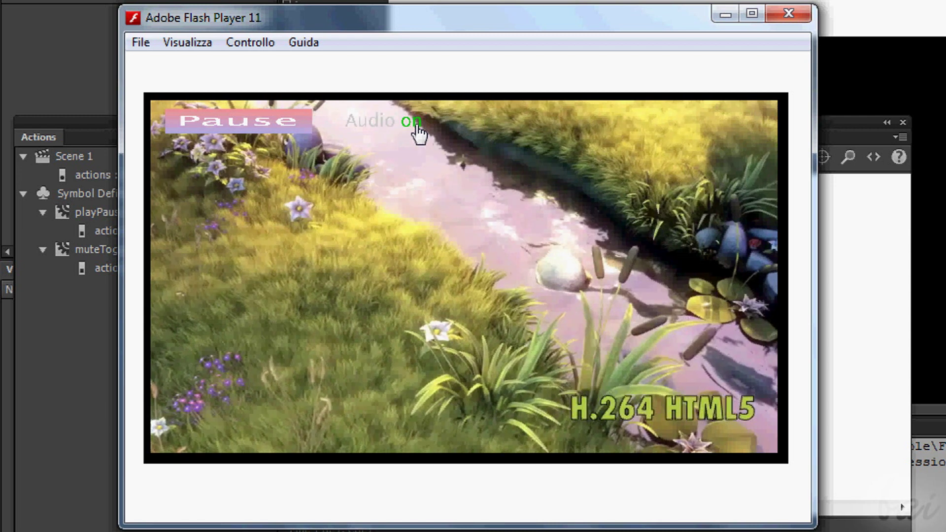
left_click(416, 127)
left_click(416, 127)
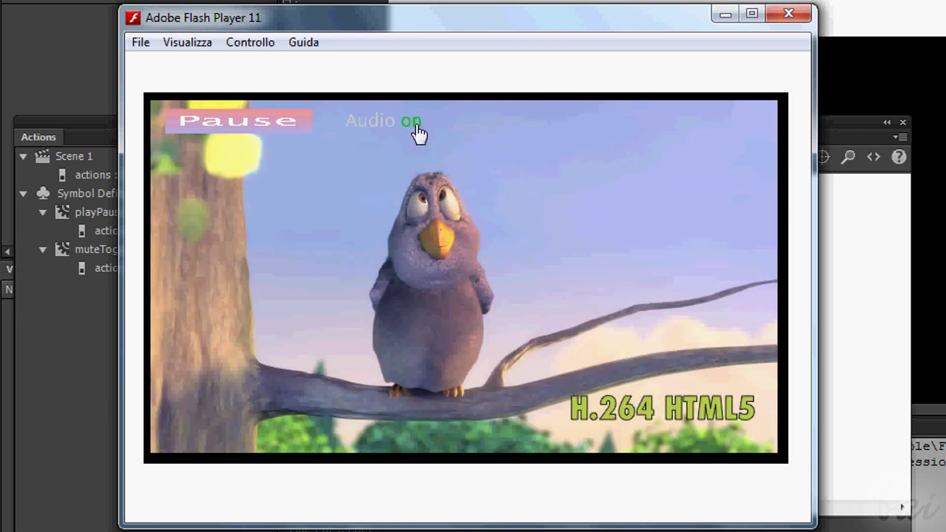
left_click(416, 128)
left_click(416, 127)
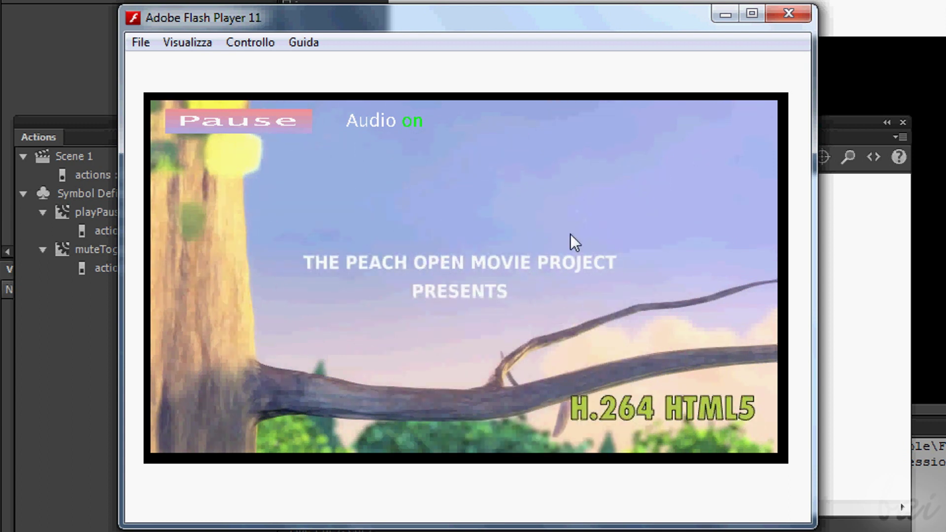
left_click(791, 13)
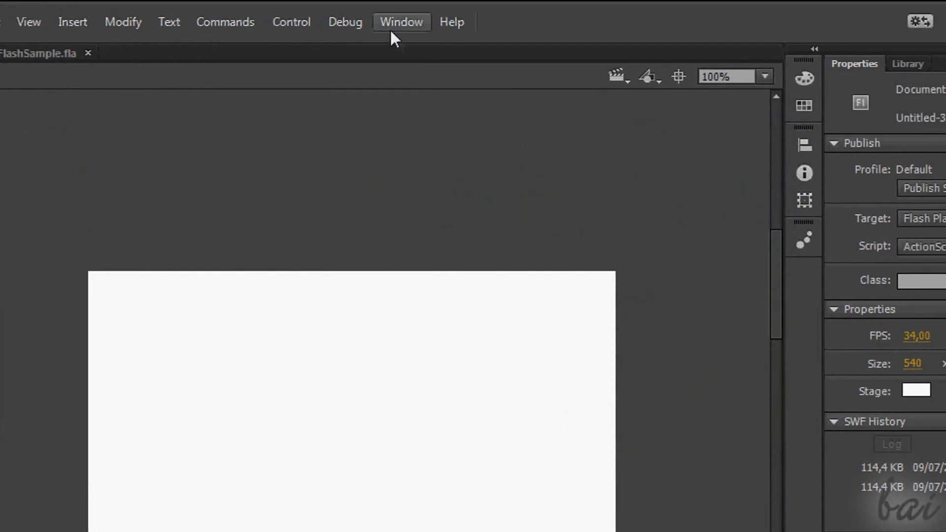
- Dock the Components panel, drag a CheckBox onto the stage, and start Debug Movie
left_click(390, 22)
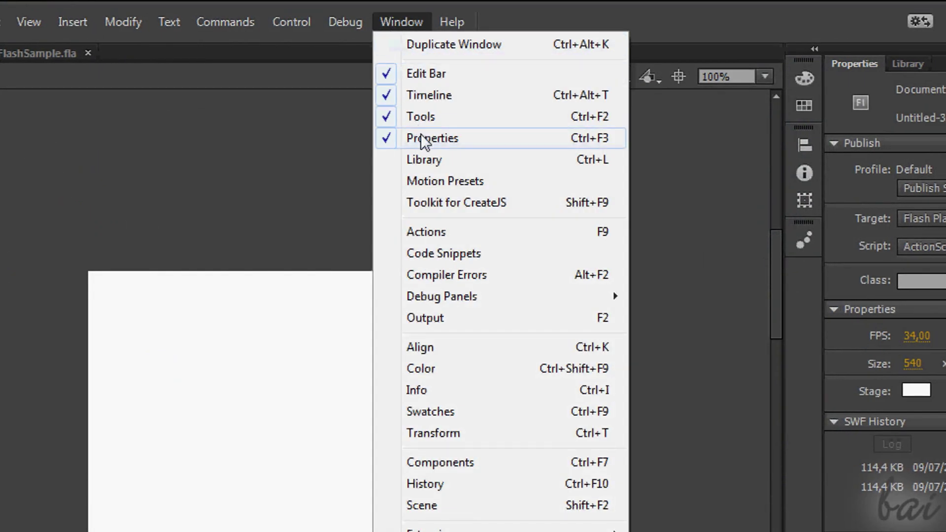
left_click(452, 462)
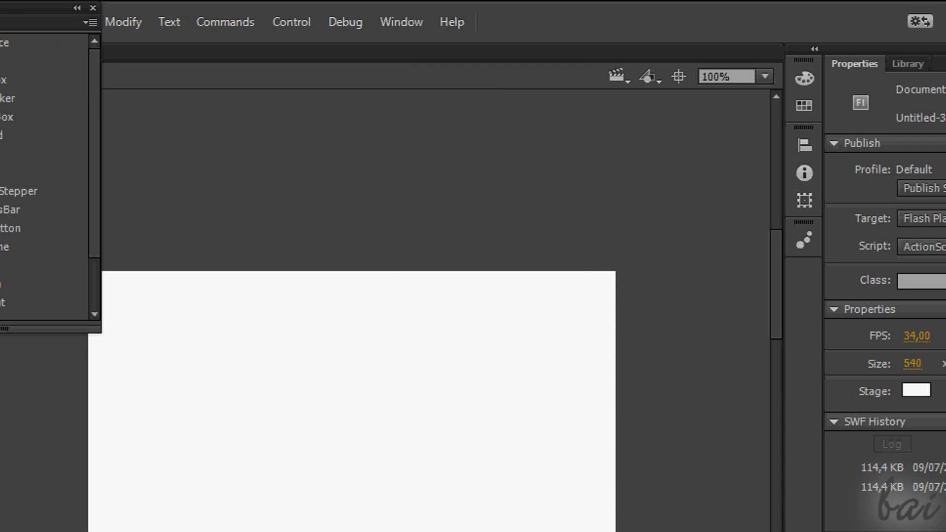
left_click_drag(98, 192, 609, 222)
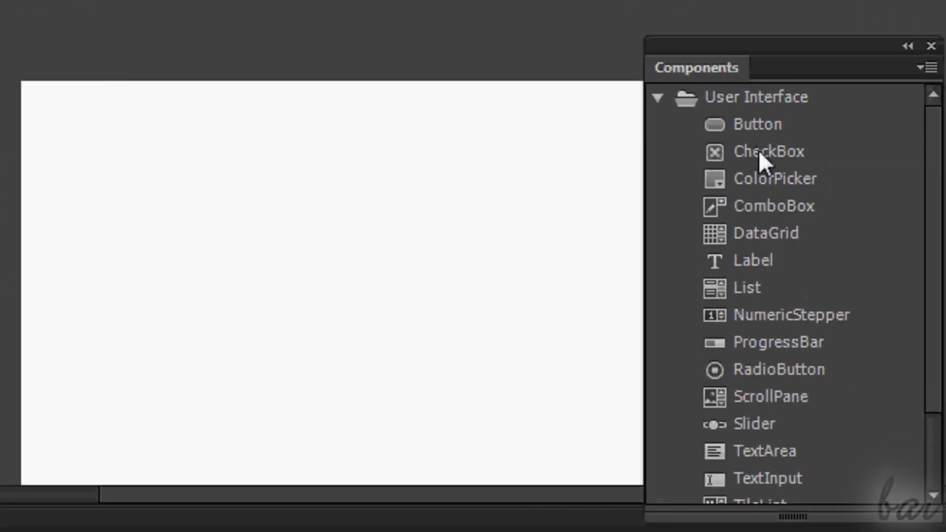
left_click(759, 149)
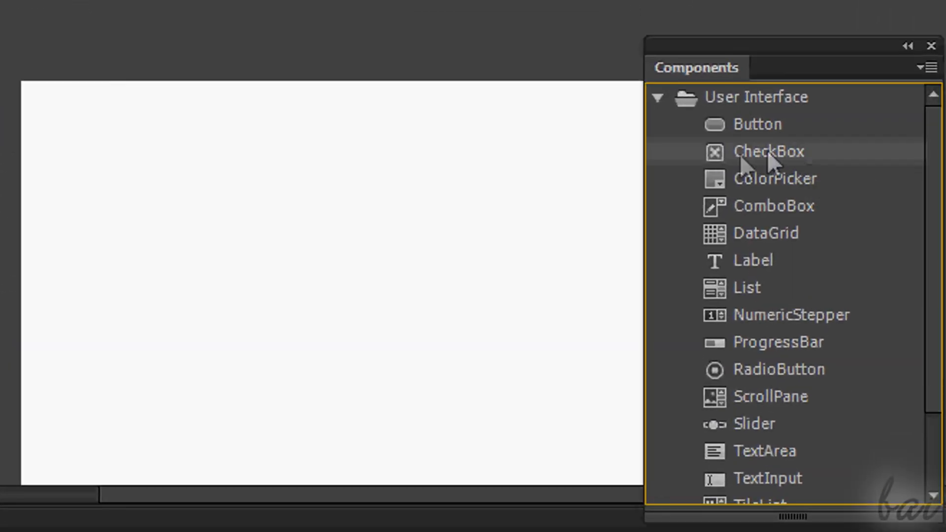
left_click_drag(791, 150, 286, 176)
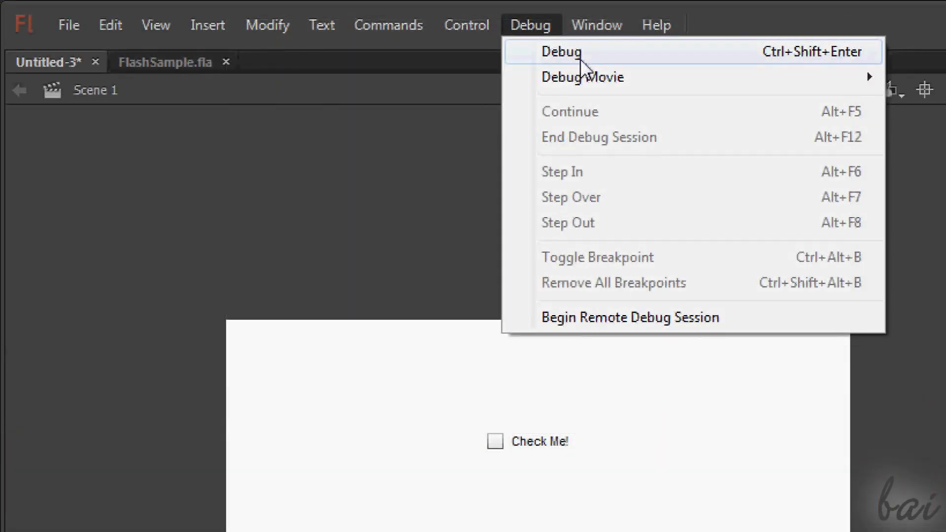
left_click(579, 53)
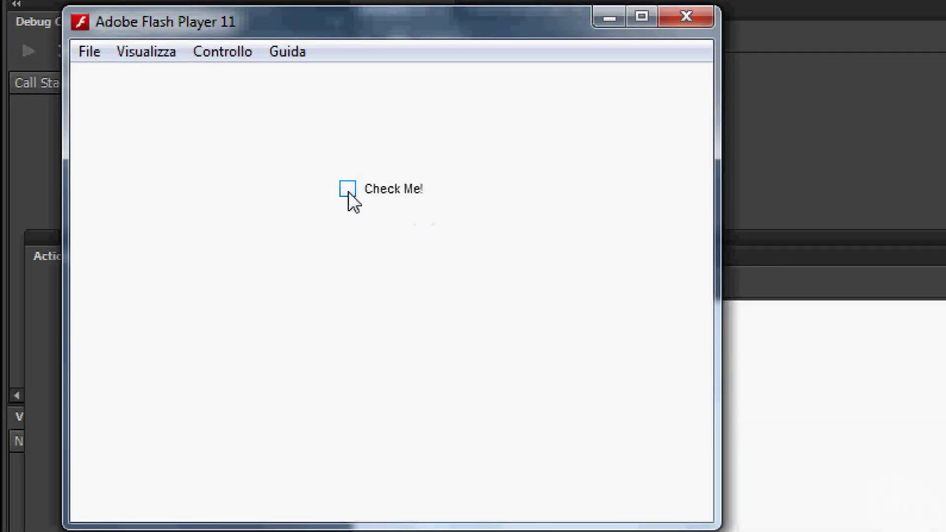
- Tick Check Me! in the test movie, close the player, and preview the CheckBoxSkins icons
left_click(350, 191)
left_click(674, 20)
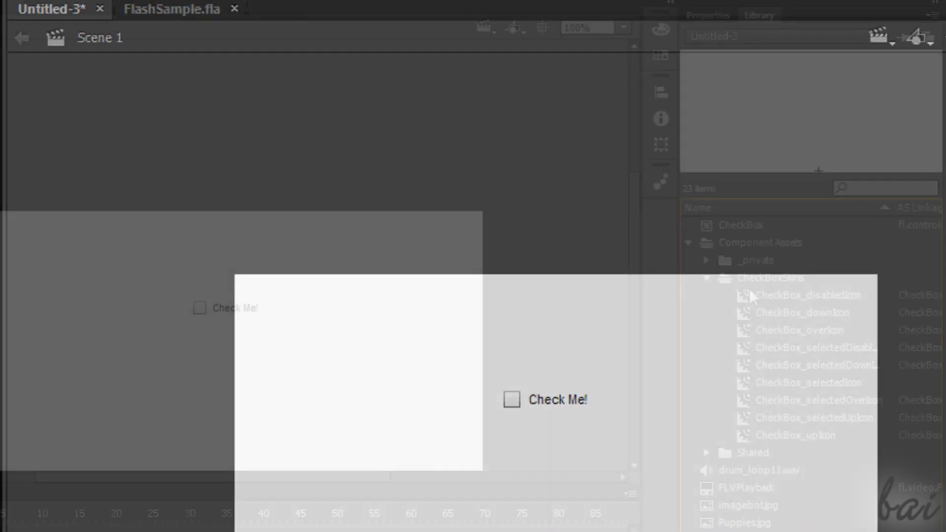
left_click(758, 294)
left_click(769, 313)
left_click(776, 348)
left_click(785, 365)
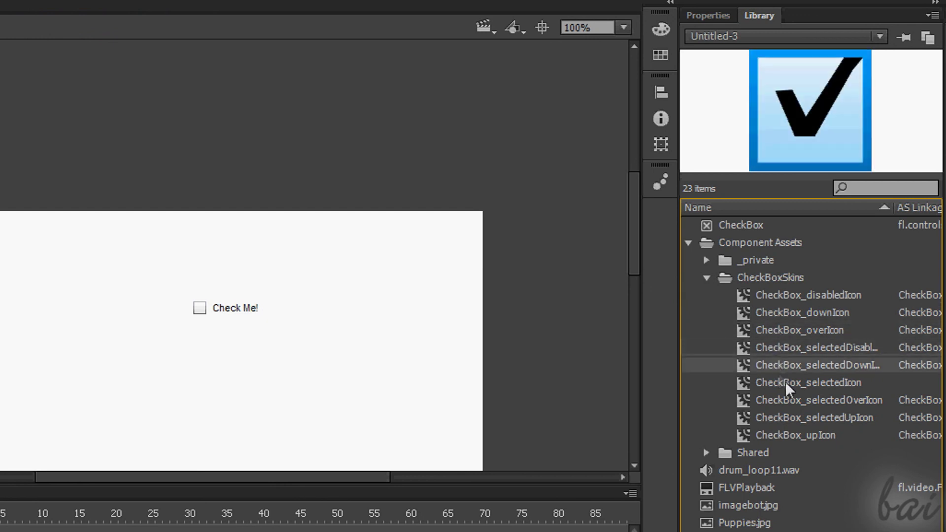
left_click(785, 382)
left_click(784, 400)
left_click(782, 417)
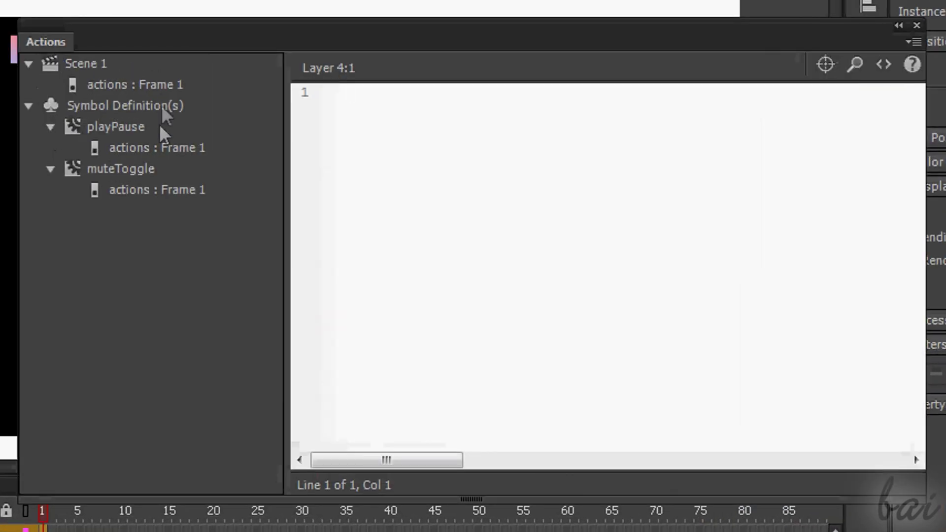
- Open the Scene 1 frame 1 script, scroll through it, and select 'thebar' on line 50
left_click(159, 84)
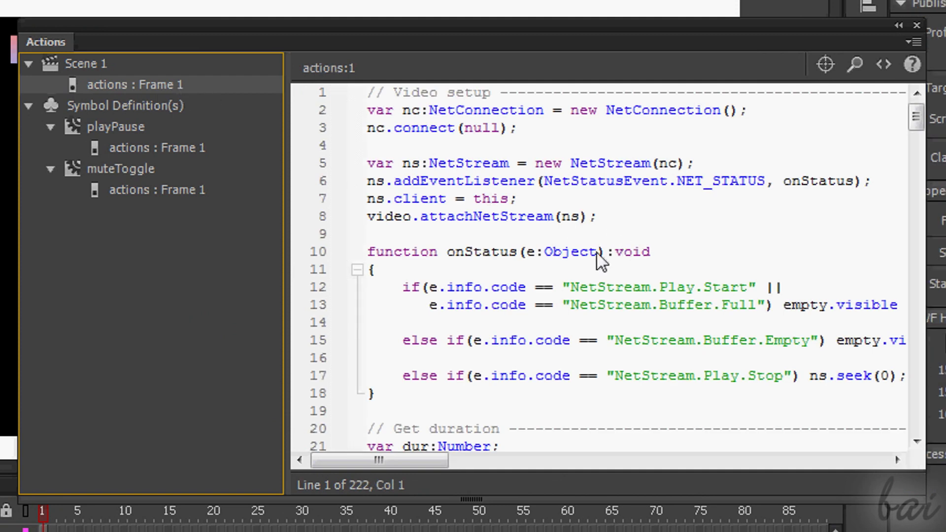
left_click(526, 163)
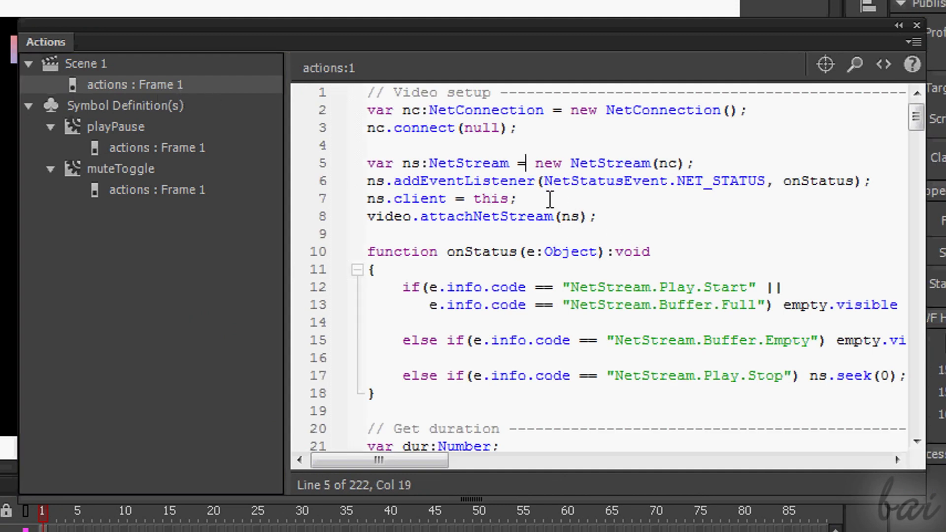
scroll(568, 204, "down", 3)
scroll(568, 205, "down", 2)
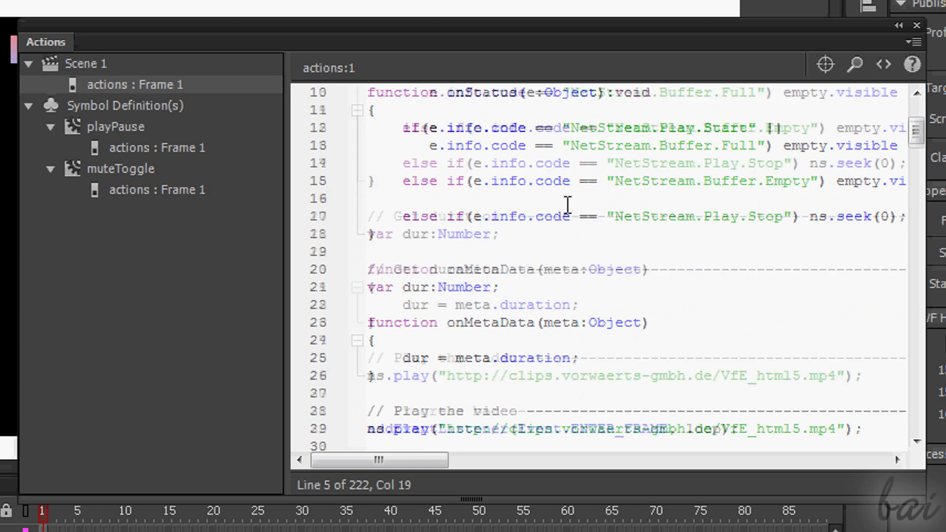
scroll(568, 204, "down", 5)
scroll(568, 204, "down", 4)
scroll(568, 204, "down", 2)
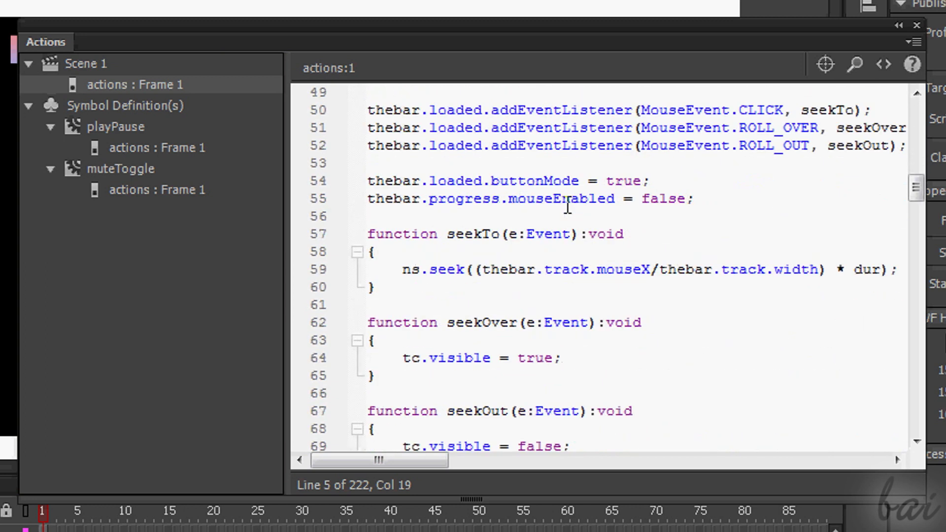
scroll(568, 204, "down", 3)
scroll(567, 205, "up", 1)
scroll(567, 205, "up", 4)
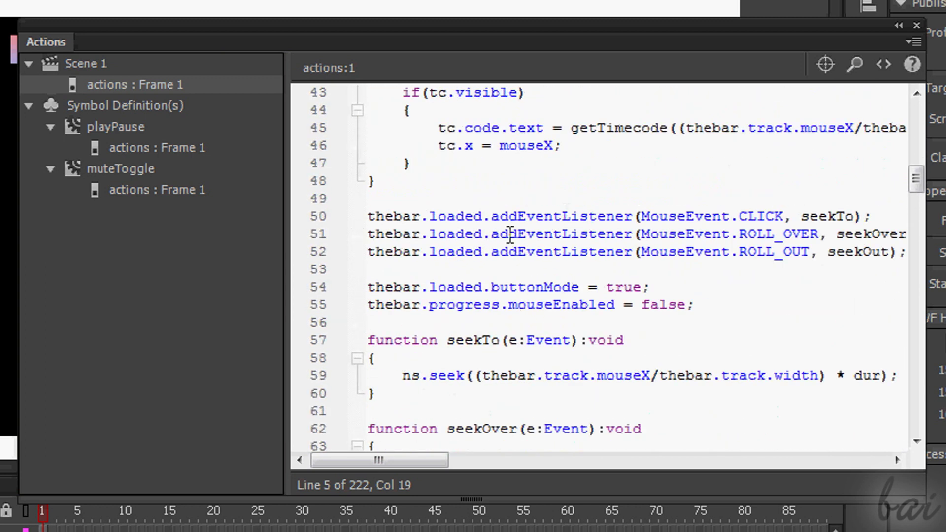
double_click(420, 214)
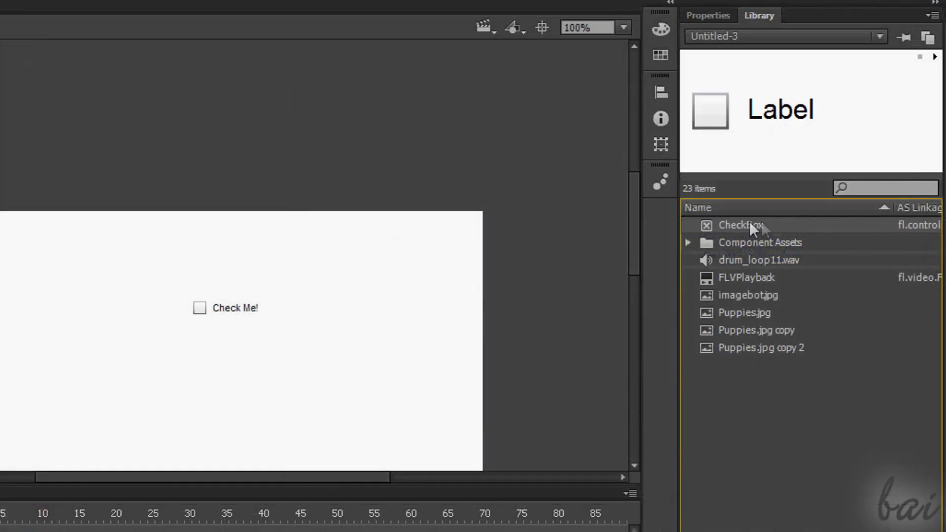
- Expand Component Assets and _private, previewing Component_avatar and ComponentShim
left_click(730, 240)
left_click(689, 242)
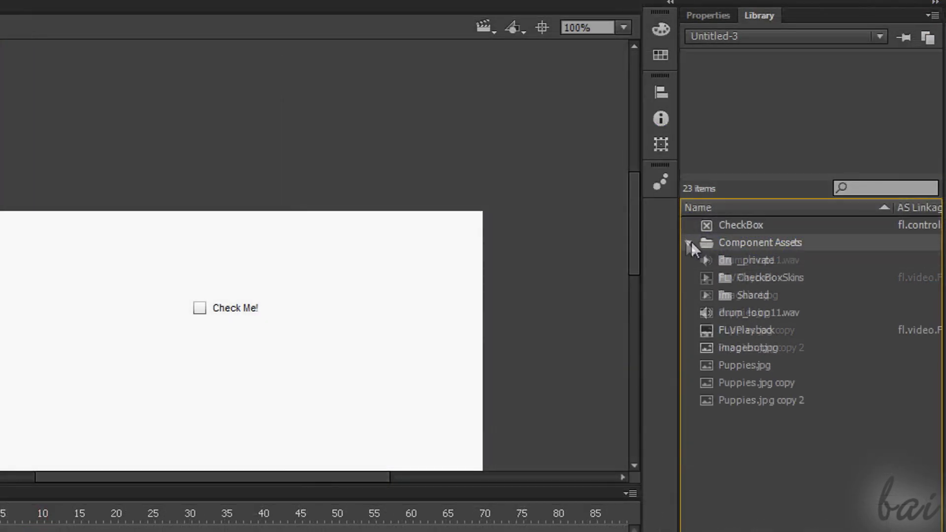
left_click(746, 260)
left_click(708, 261)
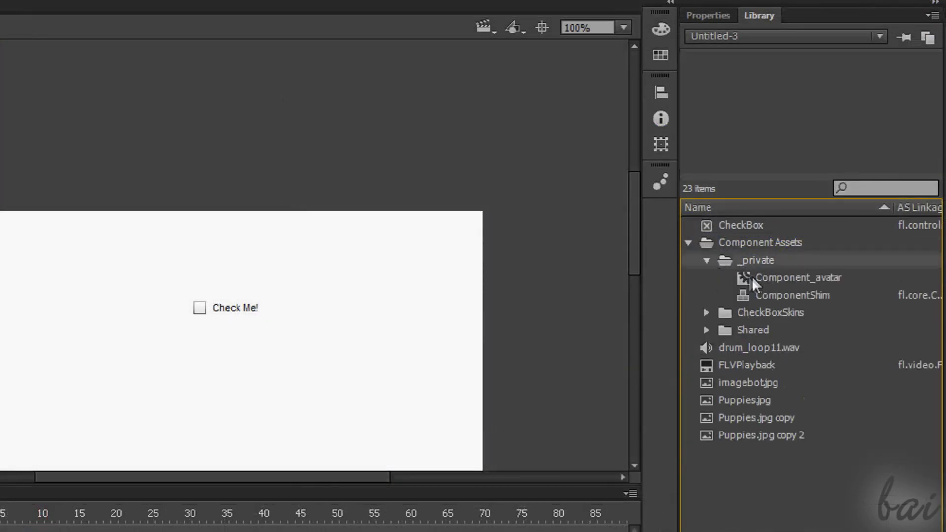
left_click(752, 277)
left_click(771, 298)
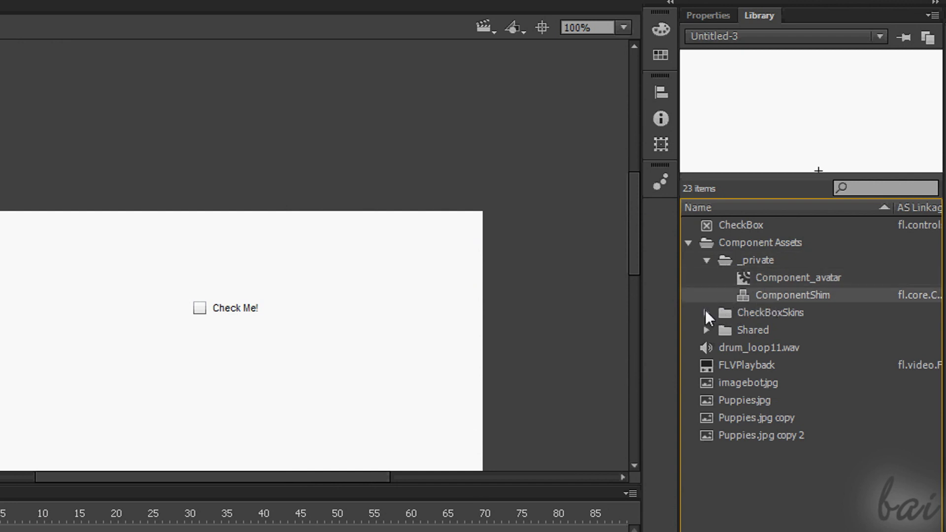
left_click(706, 312)
- Expand CheckBoxSkins and preview each skin from disabledIcon through upIcon
left_click(708, 261)
left_click(756, 295)
left_click(772, 311)
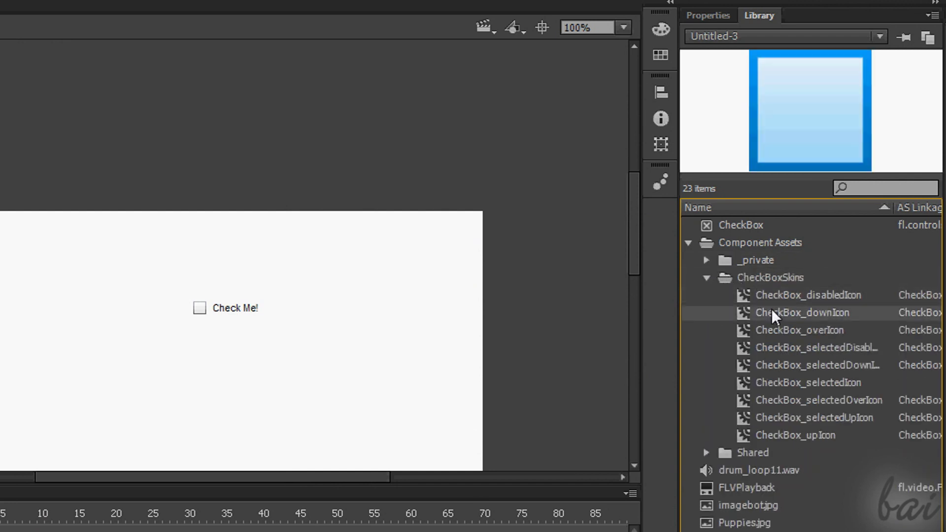
left_click(774, 331)
left_click(775, 347)
left_click(778, 365)
left_click(784, 383)
left_click(783, 400)
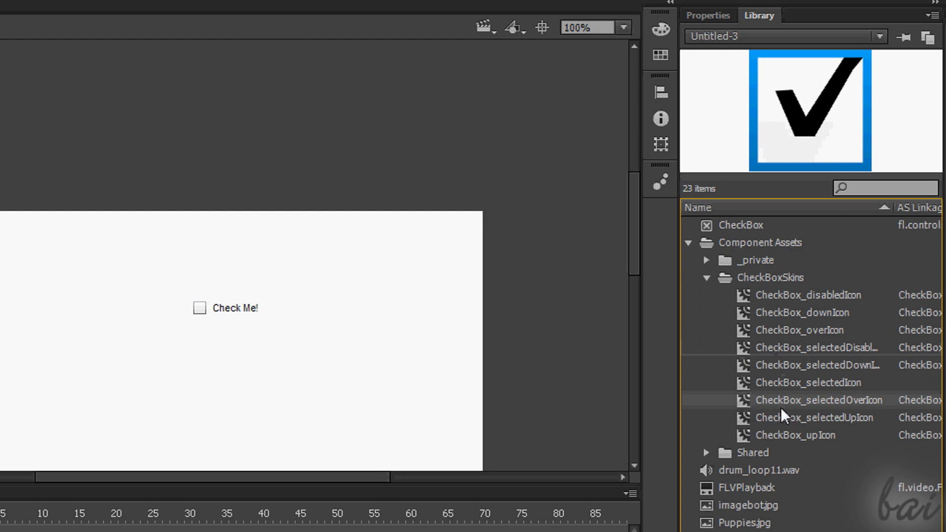
left_click(782, 418)
left_click(782, 434)
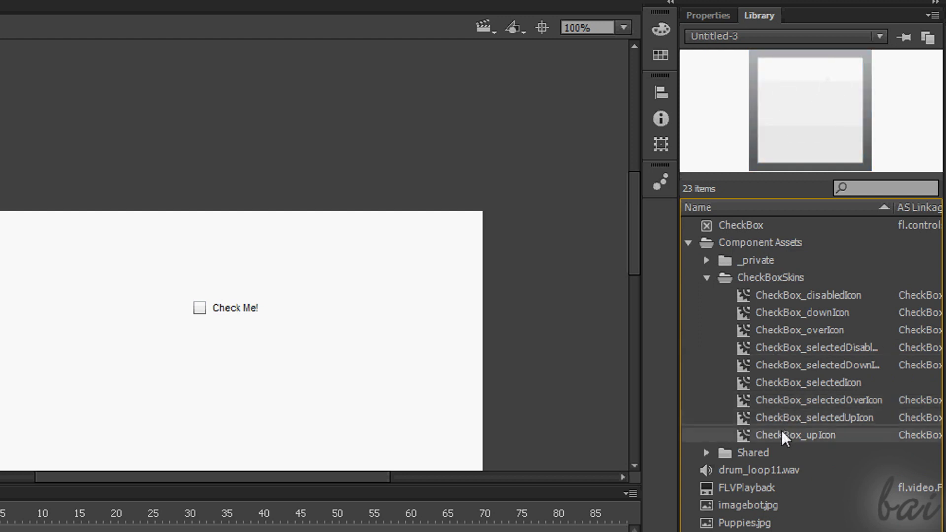
left_click(707, 279)
- Browse the Shared folder's focusRectSkin and drum_loop11.wav, then preview the CheckBox component
left_click(707, 295)
left_click(766, 329)
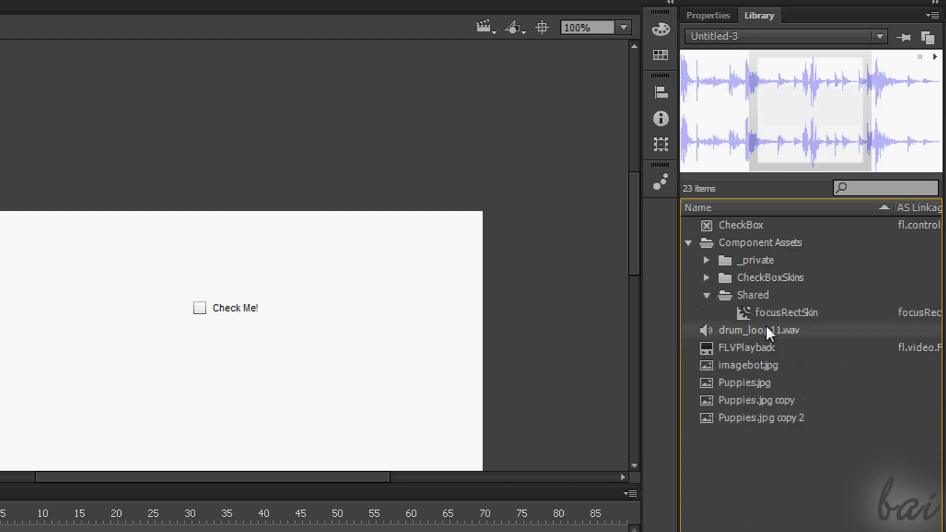
left_click(706, 294)
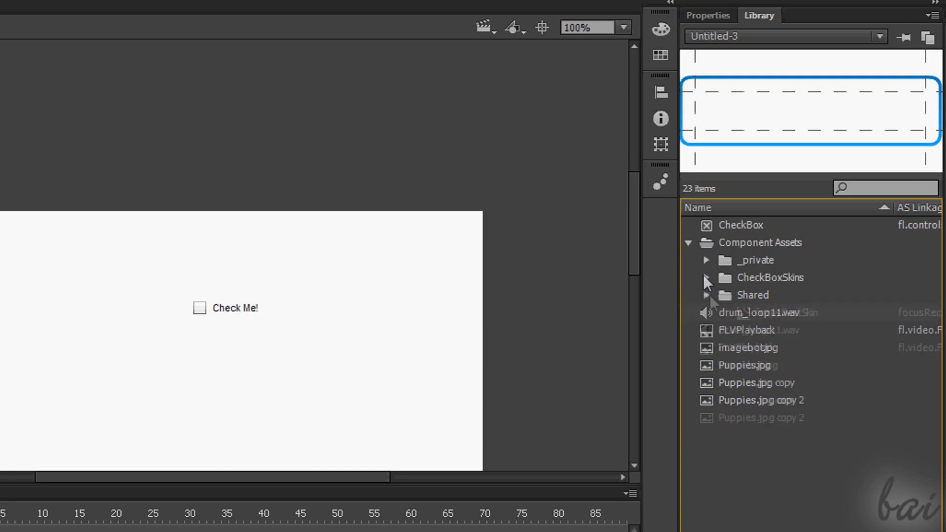
left_click(689, 242)
left_click(730, 224)
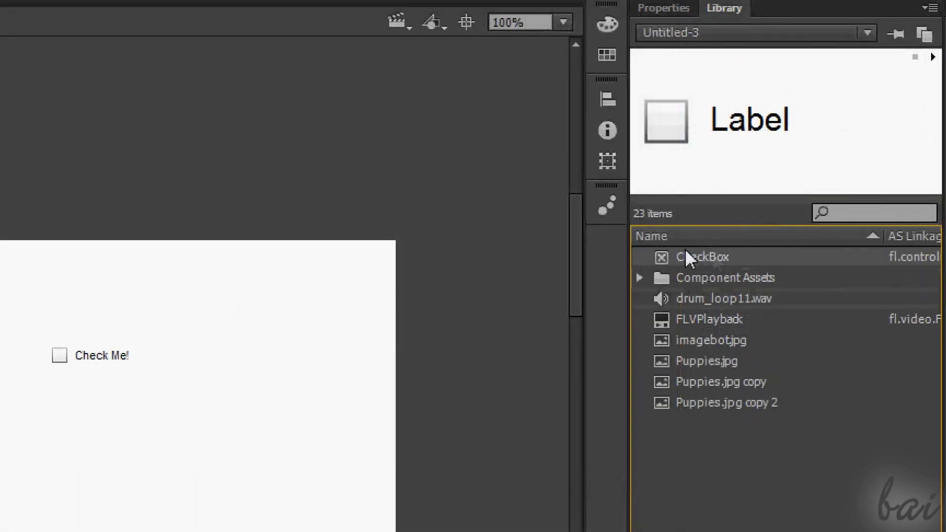
left_click(692, 277)
- Re-expand Component Assets and _private, previewing Component_avatar and ComponentShim again
left_click(641, 278)
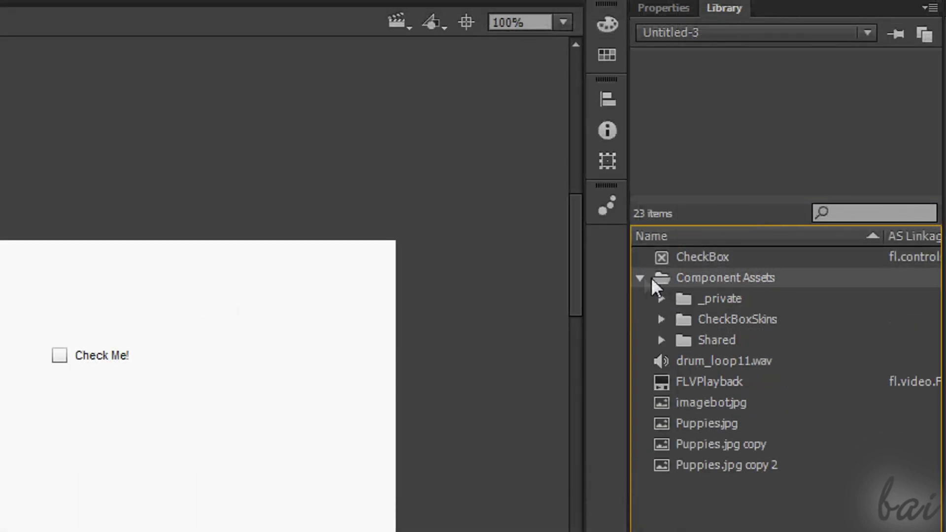
left_click(662, 299)
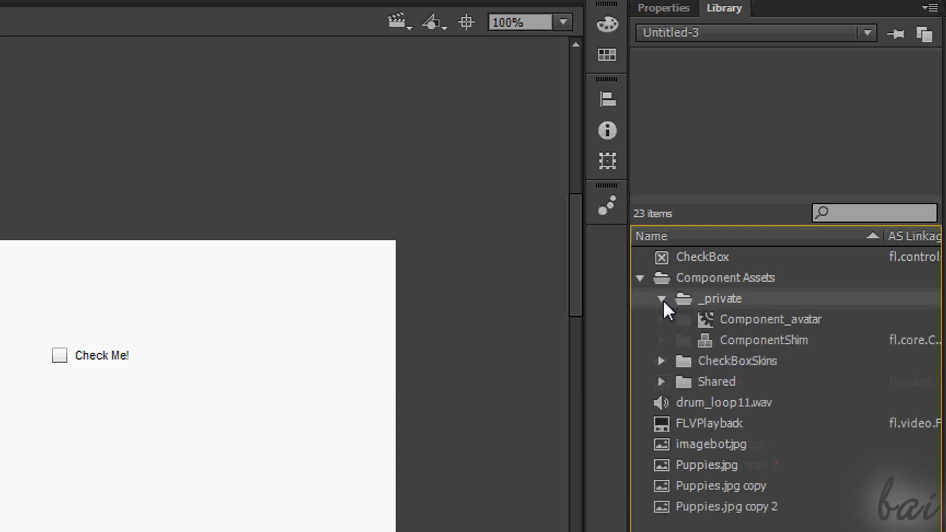
left_click(717, 319)
left_click(737, 343)
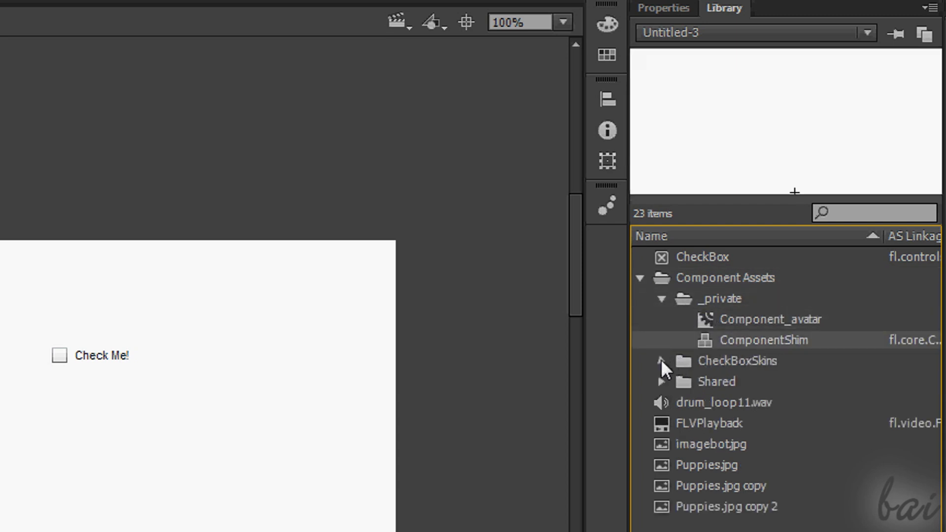
left_click(661, 361)
left_click(662, 299)
- Preview the CheckBox skins again, from disabledIcon to selectedOverIcon
left_click(720, 339)
left_click(738, 360)
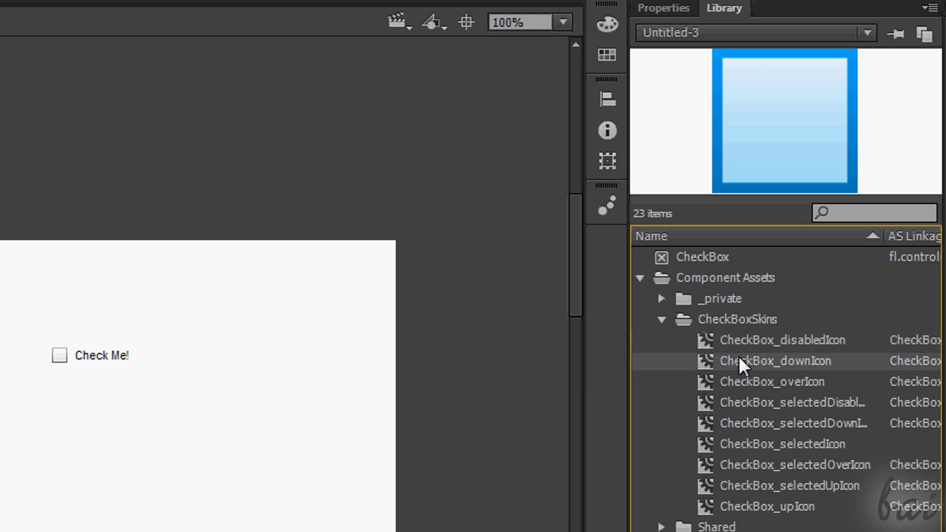
left_click(742, 382)
left_click(743, 398)
left_click(744, 420)
left_click(754, 444)
left_click(752, 465)
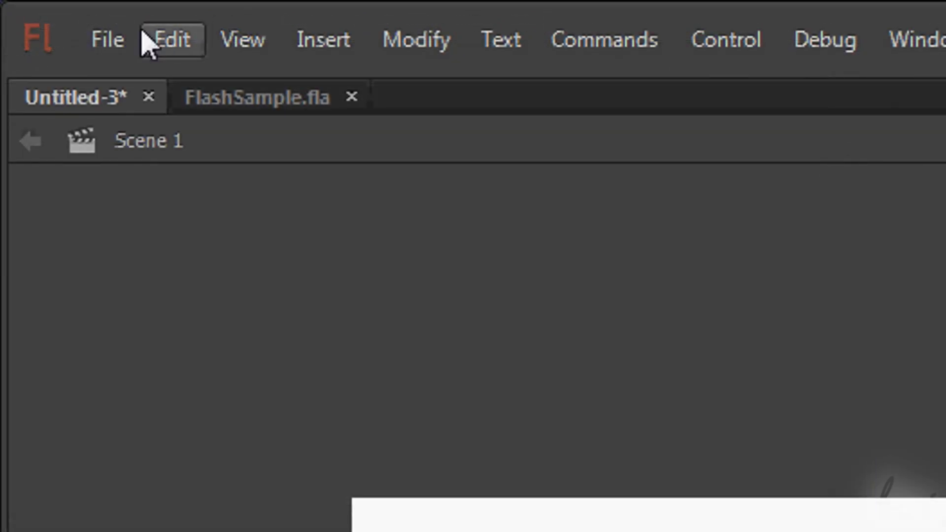
- Open Save As for FlashSample.fla in the Sample folder, keeping the Flash Document (*.fla) type
left_click(119, 40)
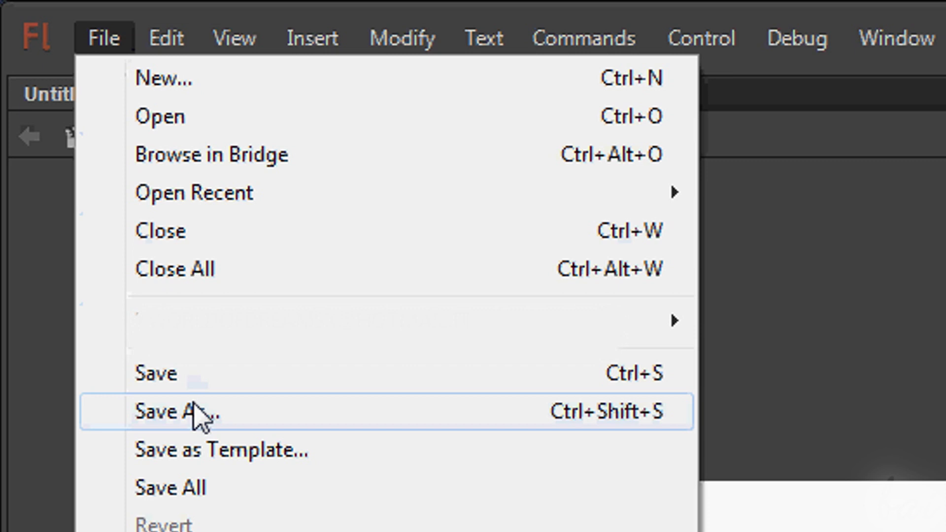
left_click(199, 414)
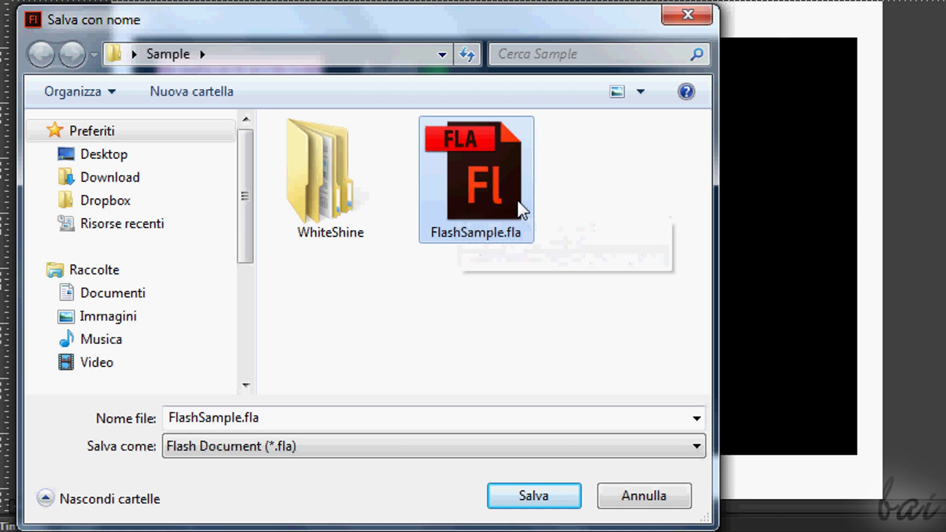
left_click(250, 419)
left_click(341, 445)
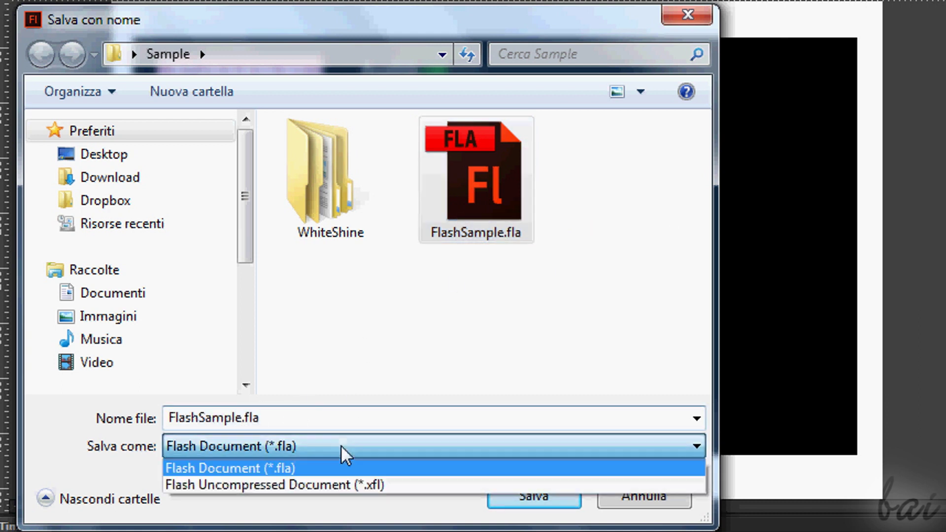
left_click(361, 469)
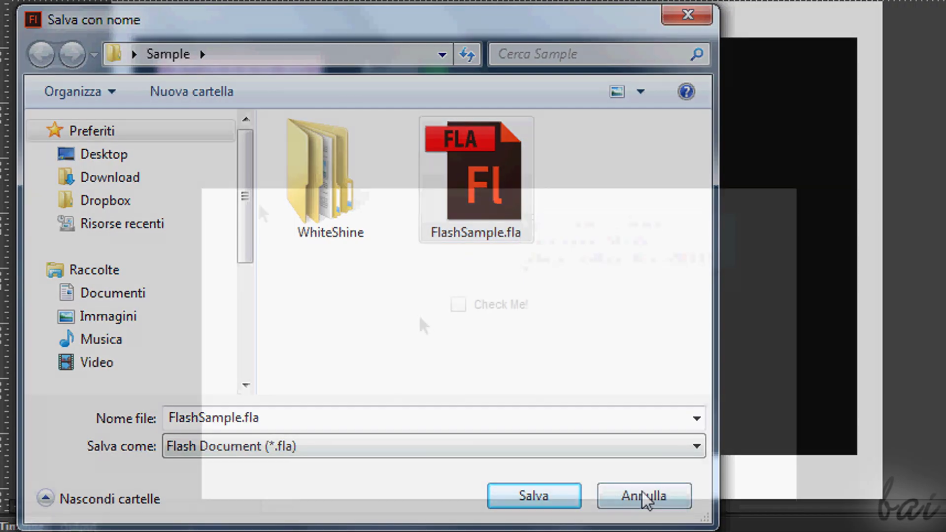
- Tick the Check Me! checkbox in the flasherPlayer.swf test movie
left_click(69, 25)
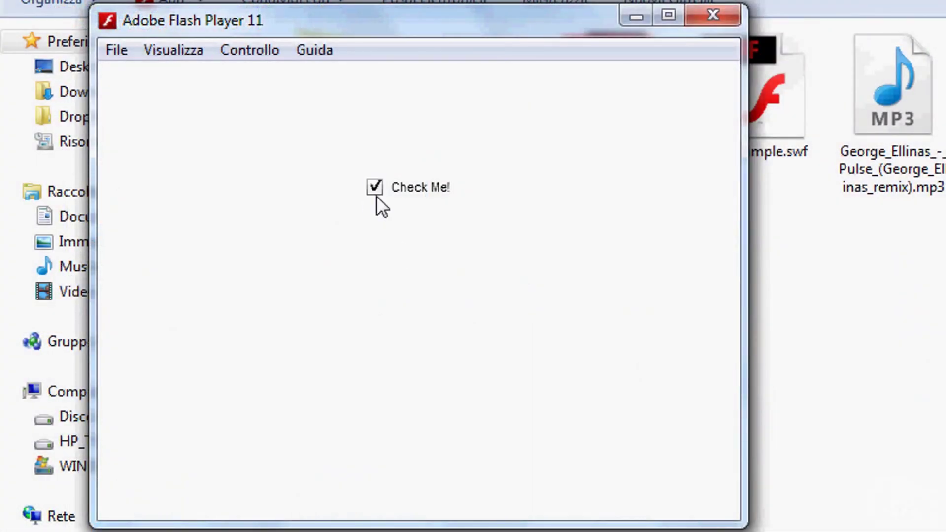
left_click(375, 189)
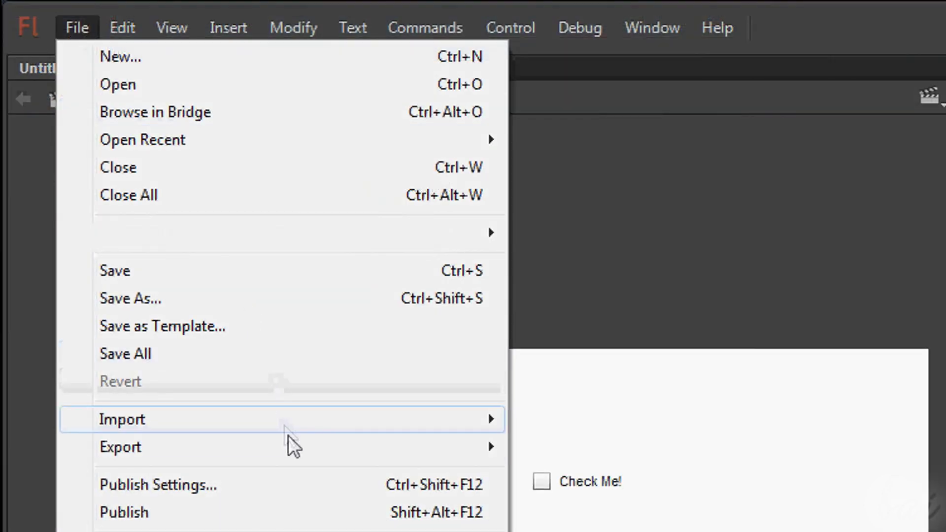
mouse_move(296, 448)
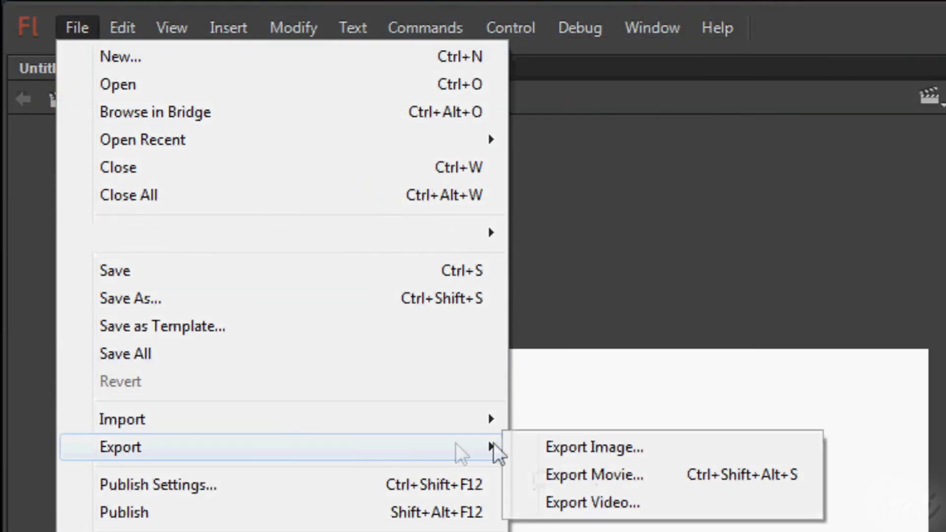
- Export the movie as Video.mov into the Desktop's Sample folder
left_click(601, 506)
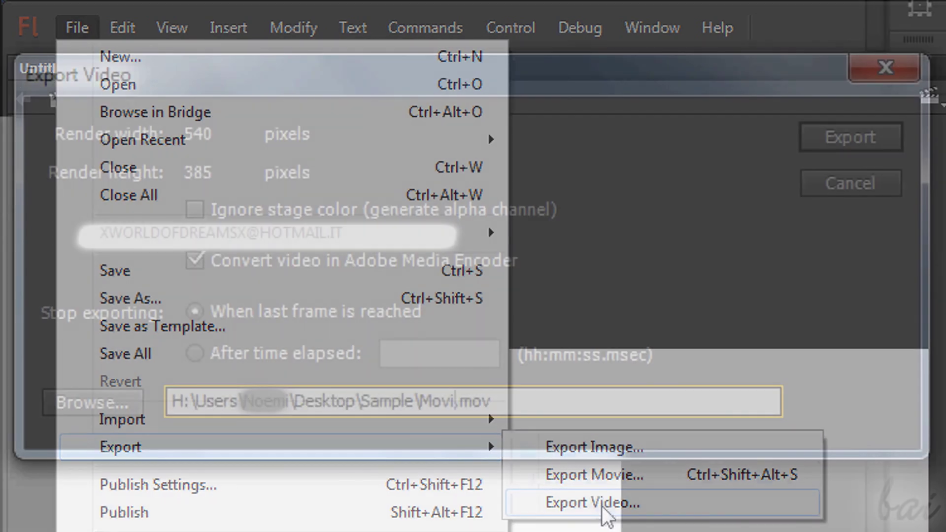
key("BackSpace")
key("BackSpace")
key("BackSpace")
type("Vide")
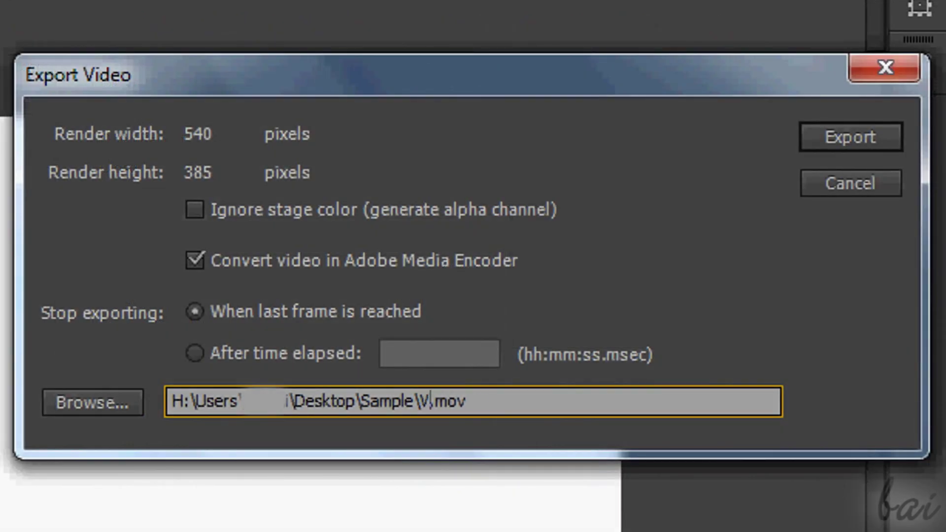
left_click(869, 138)
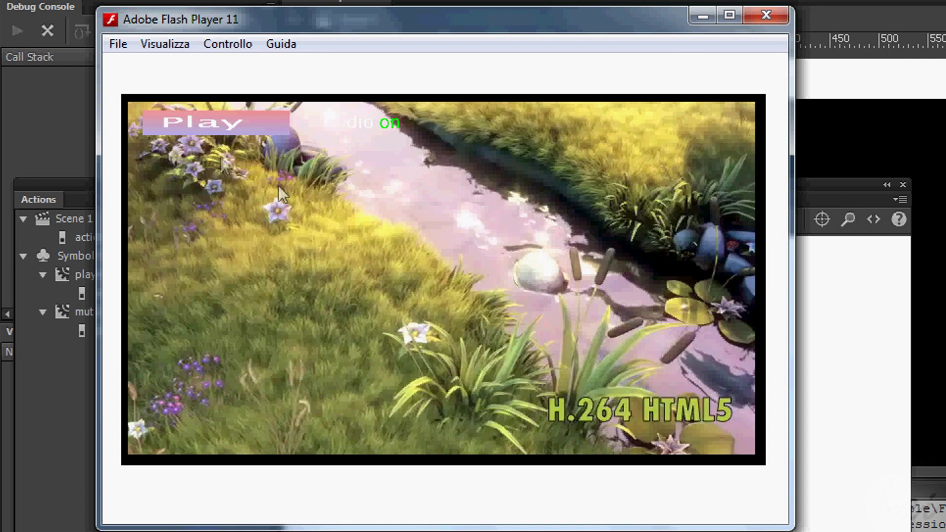
- Resume the test movie, then pause it on the bird-on-a-branch scene
left_click(241, 139)
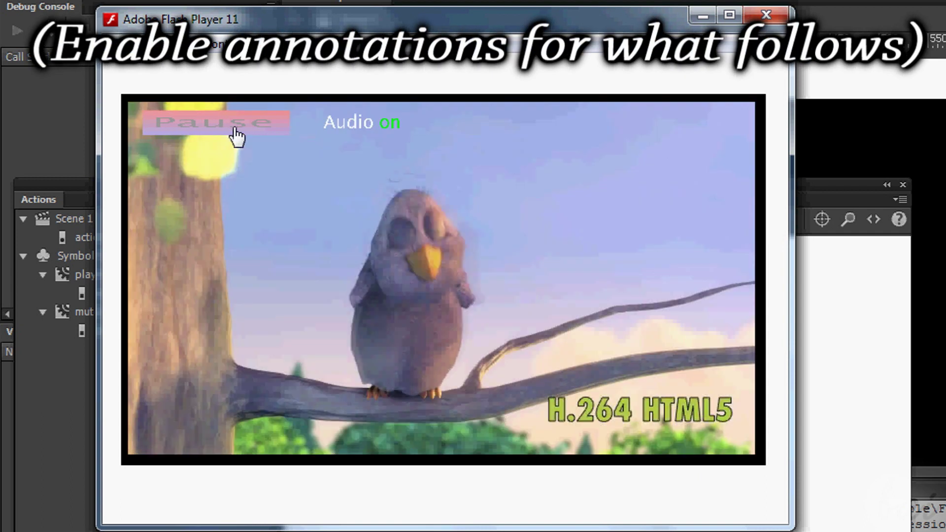
left_click(237, 138)
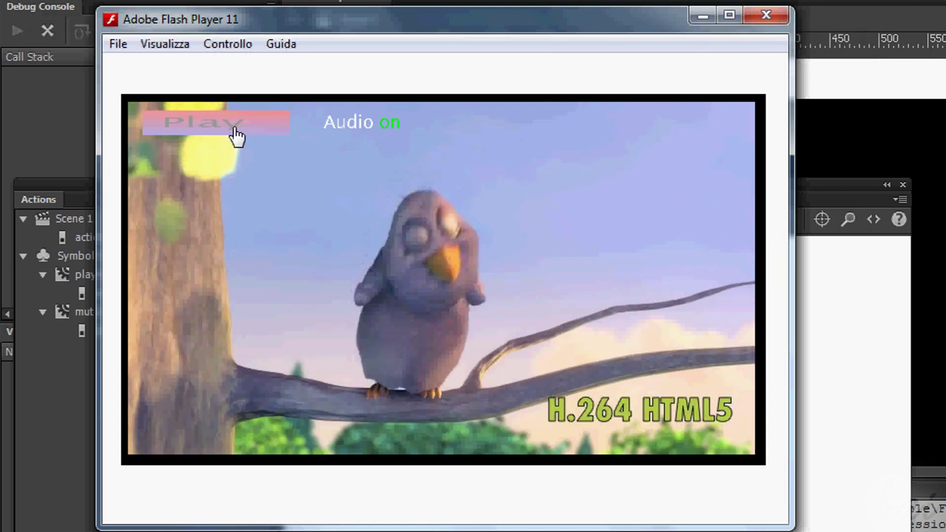